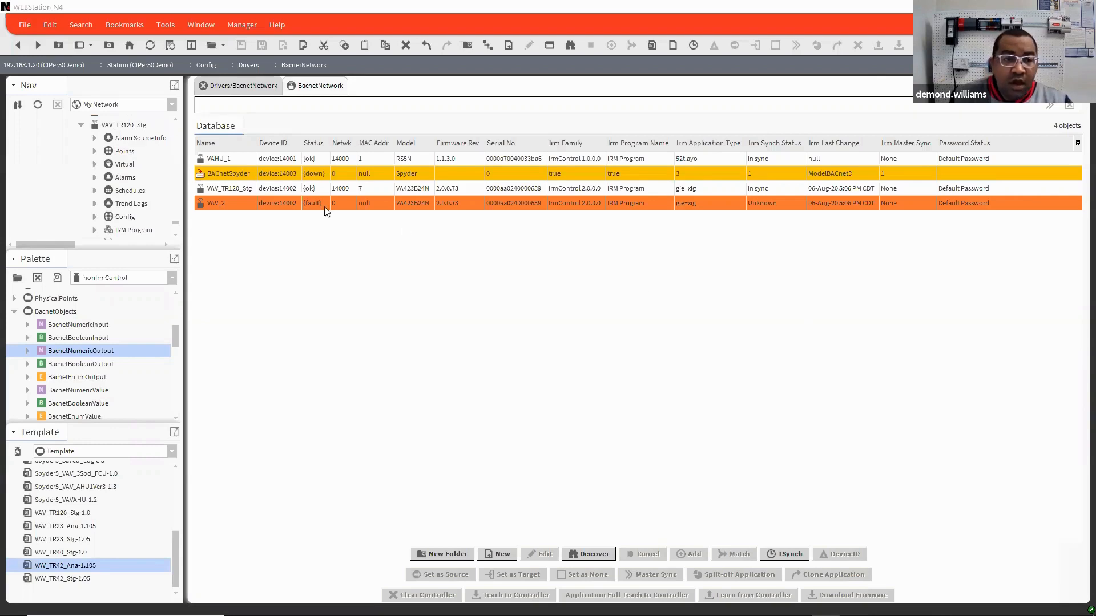
Step: Show the device templates in the BACnet network manager and discover devices on network 14000 with the default limits
{"action": "left_click", "coordinate": [244, 188]}
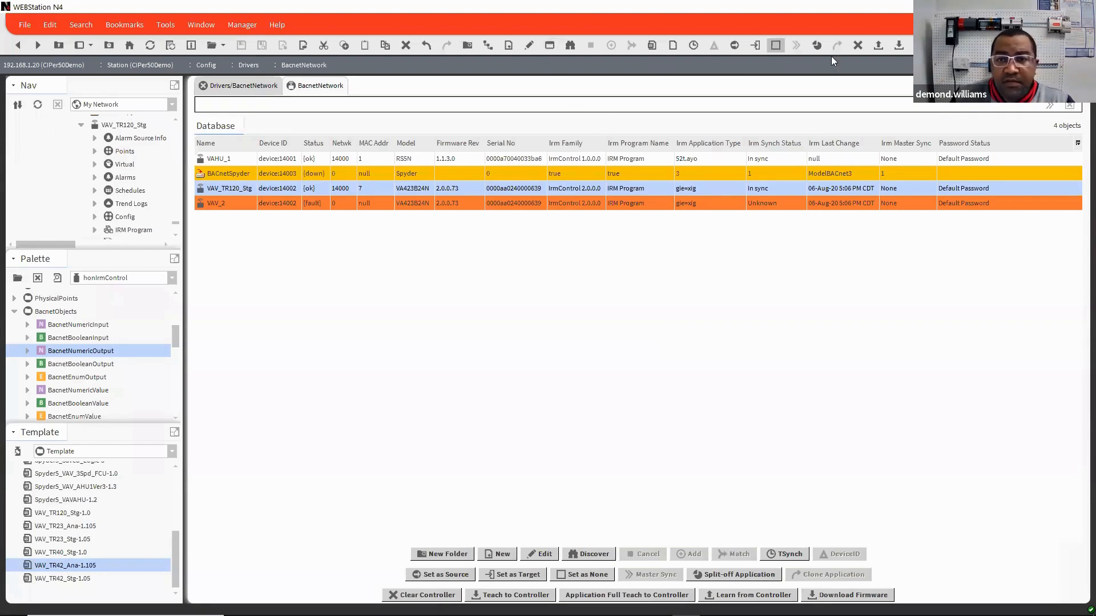
{"action": "left_click", "coordinate": [652, 47]}
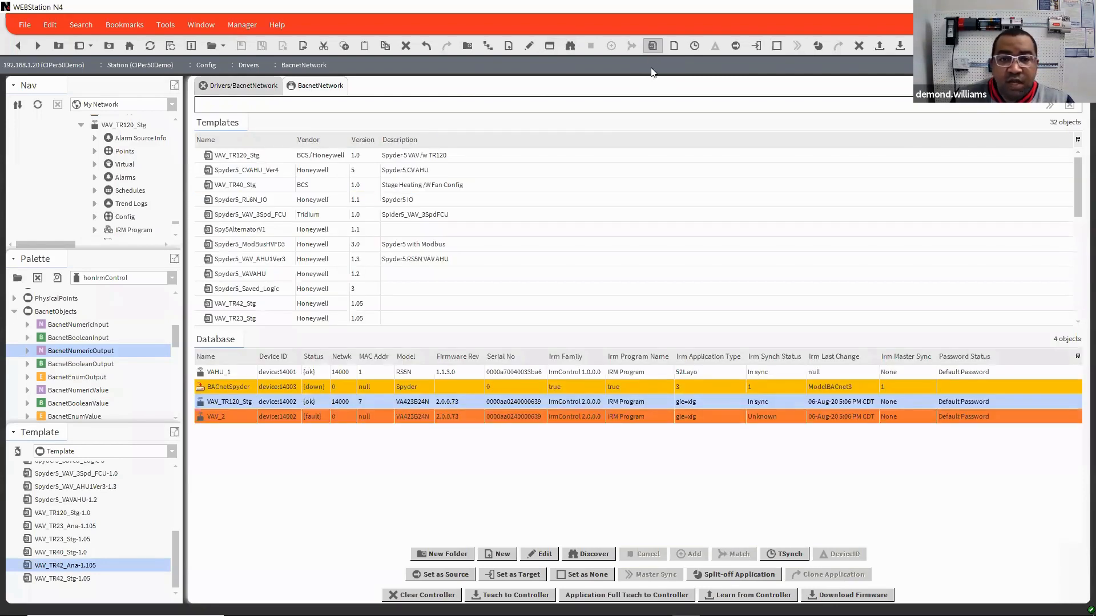
{"action": "left_click", "coordinate": [591, 554]}
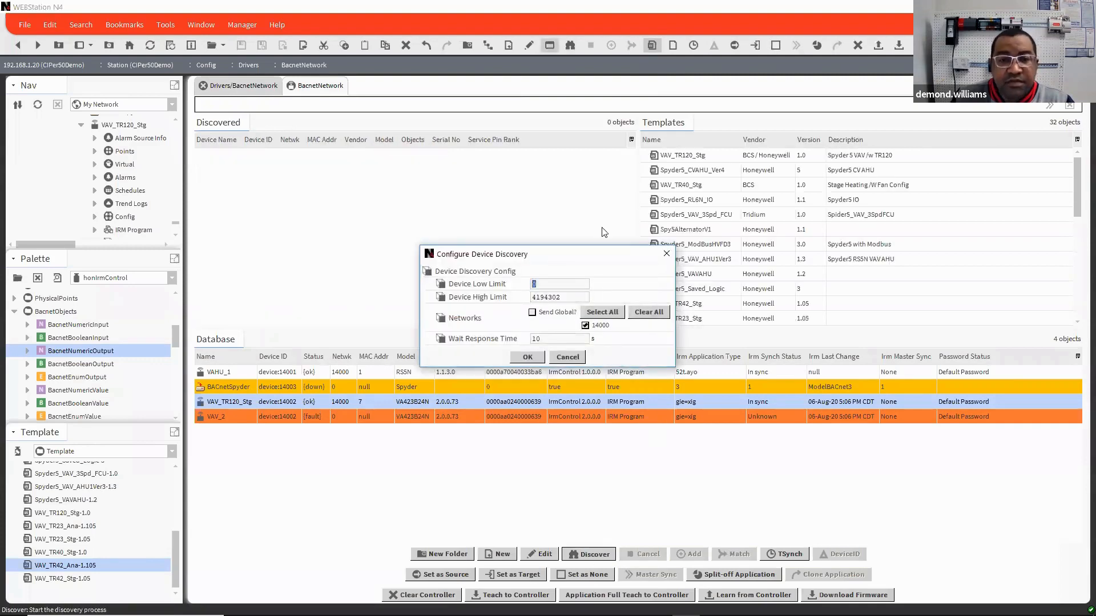
{"action": "left_click", "coordinate": [532, 357]}
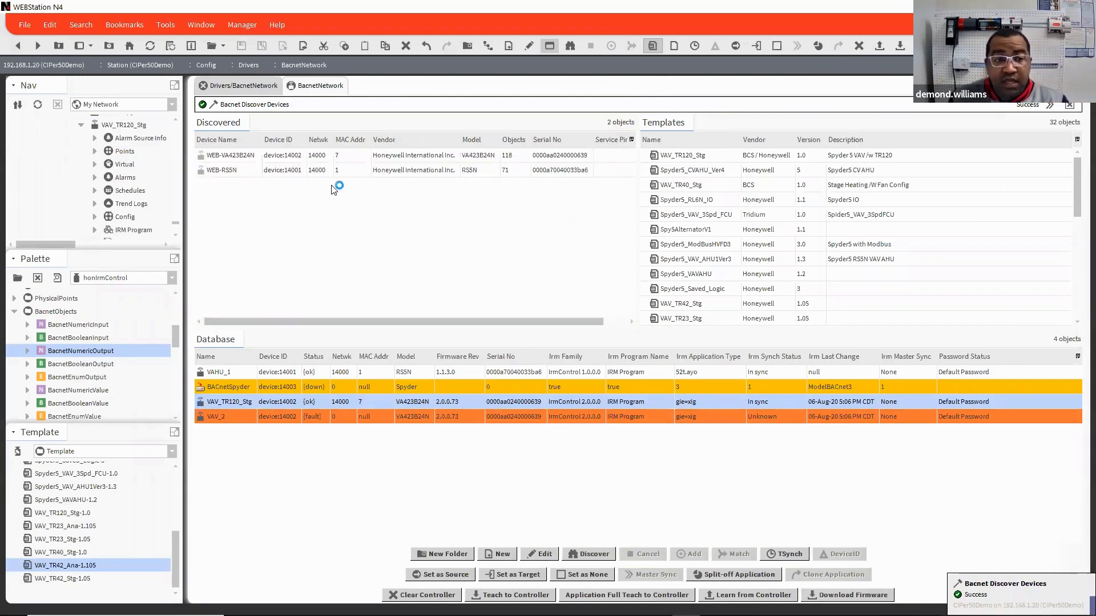
Step: Select the discovered WEB-VA423B24N controller, the VAV_TR120_Stg 1.0 template and the VAV_2 database device together
{"action": "left_click", "coordinate": [250, 157]}
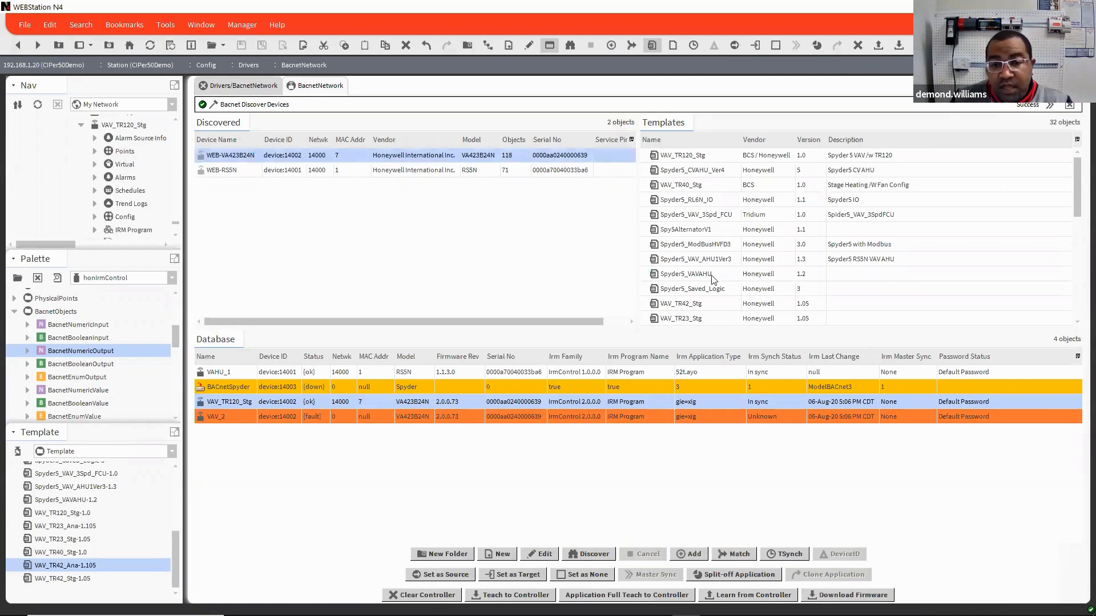
{"action": "scroll", "coordinate": [712, 280], "scroll_direction": "down", "scroll_amount": 5}
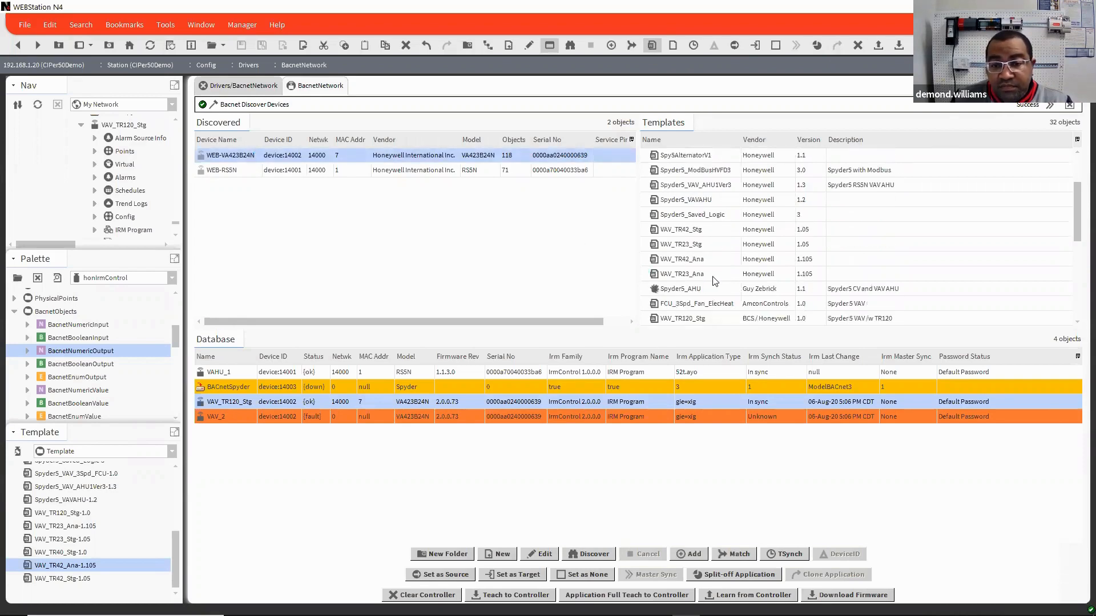
{"action": "scroll", "coordinate": [713, 280], "scroll_direction": "down", "scroll_amount": 1}
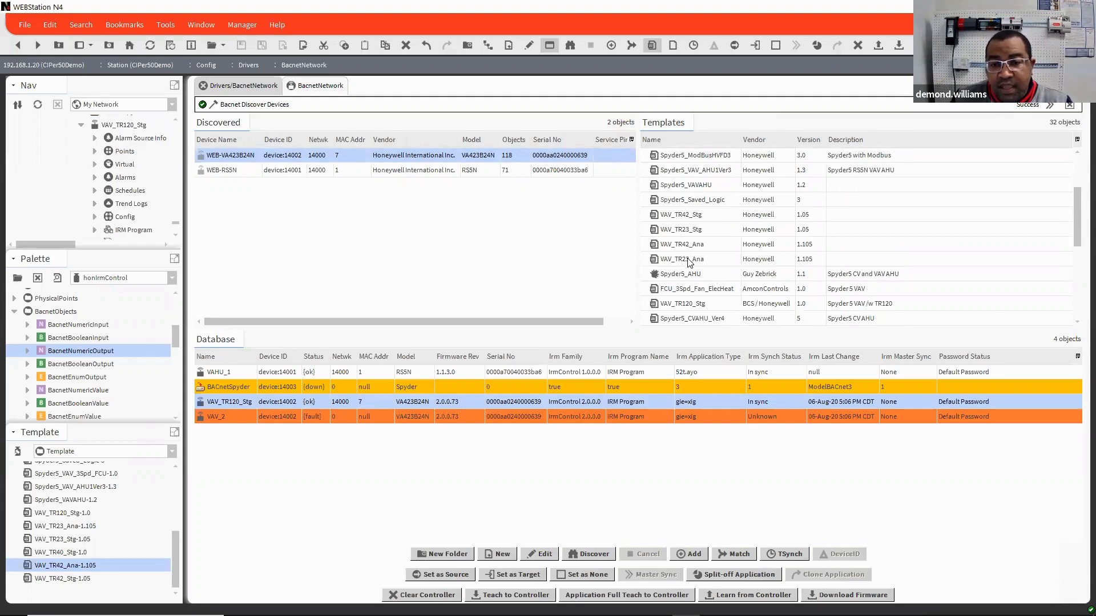
{"action": "left_click", "coordinate": [691, 218]}
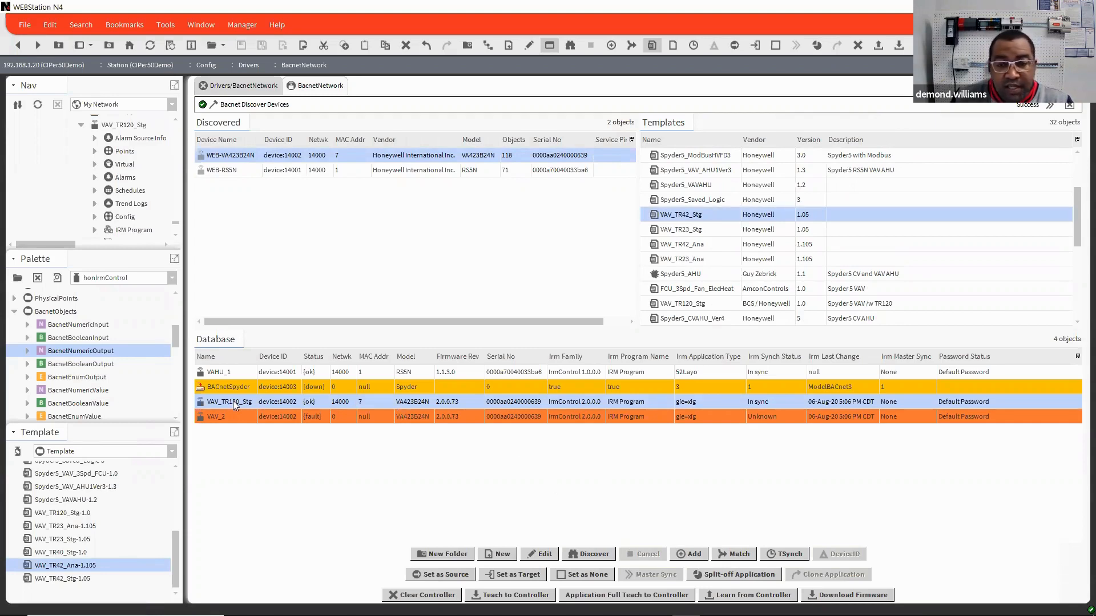
{"action": "scroll", "coordinate": [748, 243], "scroll_direction": "down", "scroll_amount": 2}
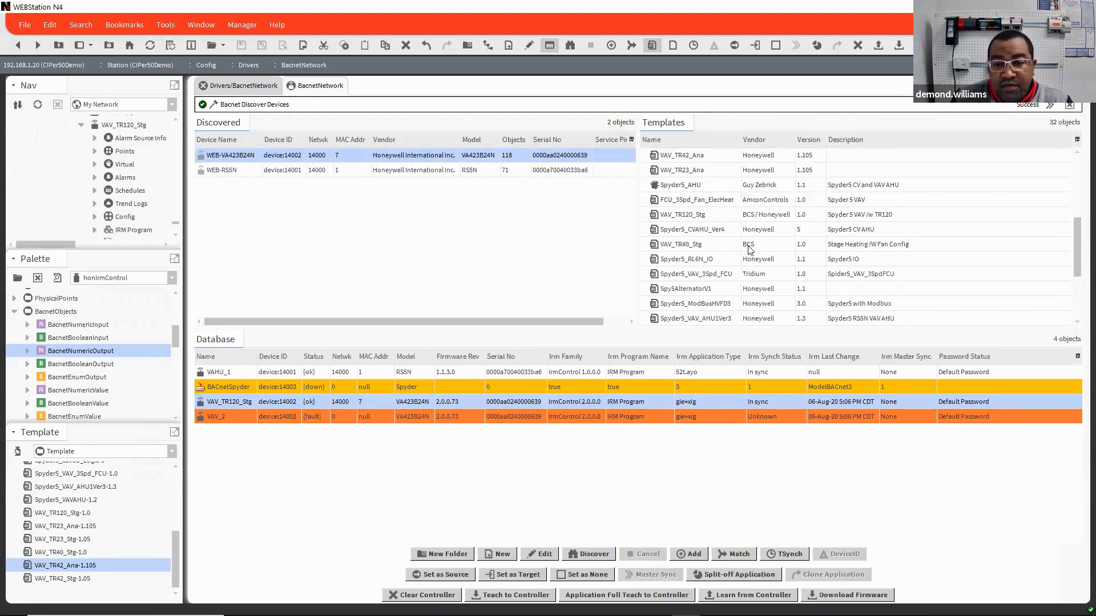
{"action": "scroll", "coordinate": [749, 249], "scroll_direction": "down", "scroll_amount": 3}
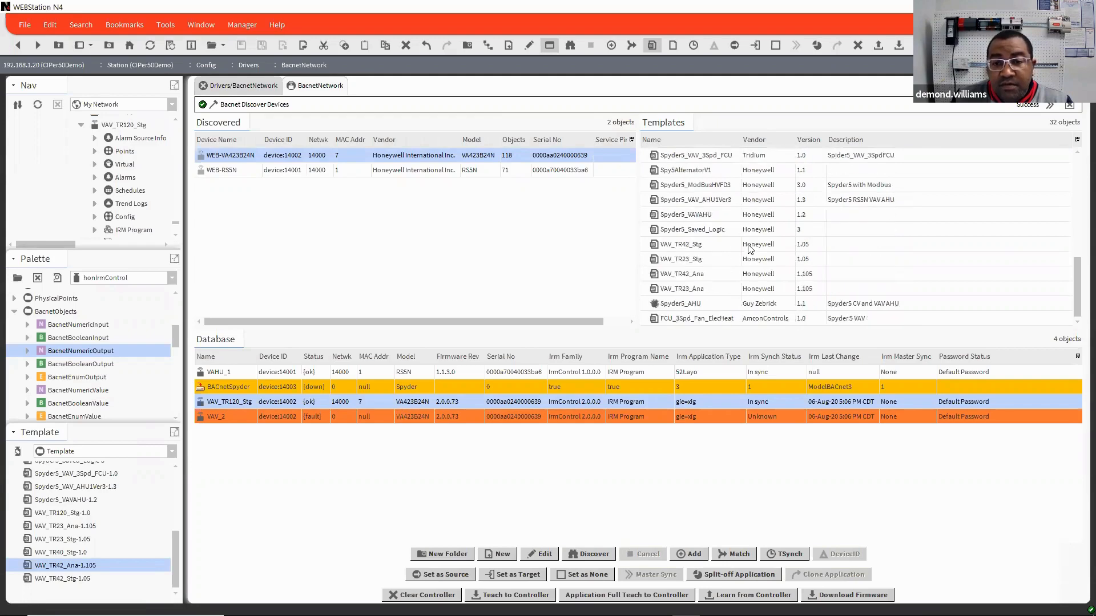
{"action": "scroll", "coordinate": [750, 250], "scroll_direction": "up", "scroll_amount": 6}
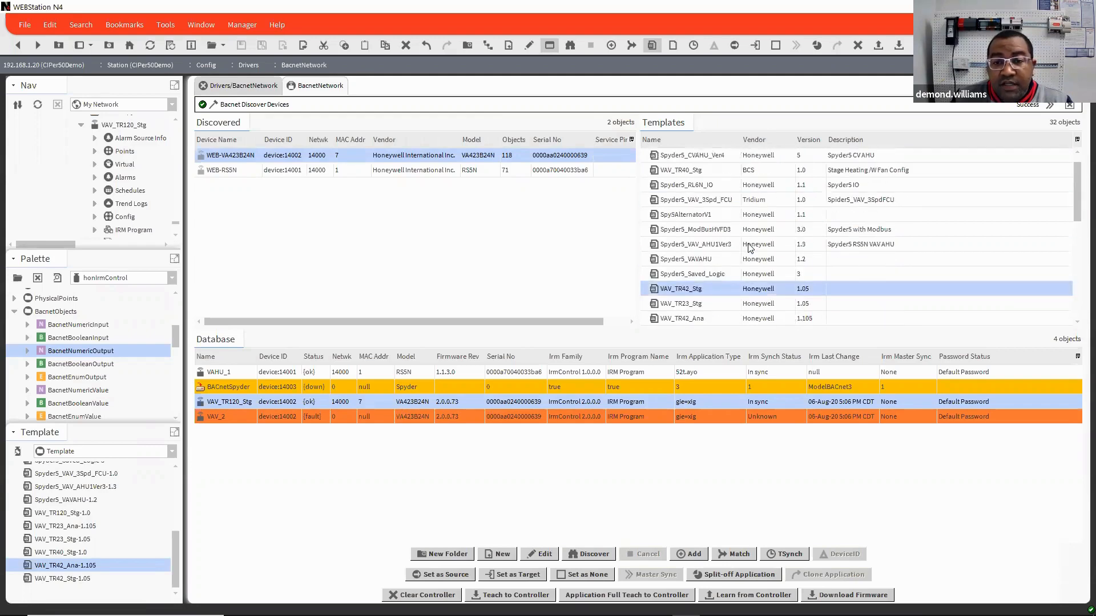
{"action": "scroll", "coordinate": [750, 249], "scroll_direction": "up", "scroll_amount": 1}
{"action": "left_click", "coordinate": [695, 155]}
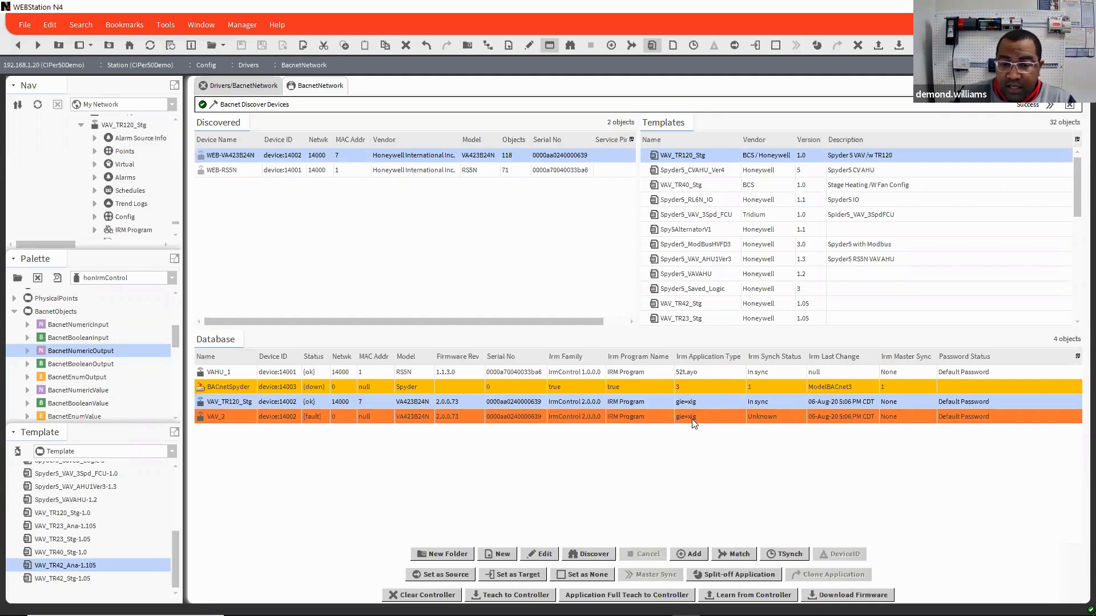
{"action": "left_click", "coordinate": [706, 420]}
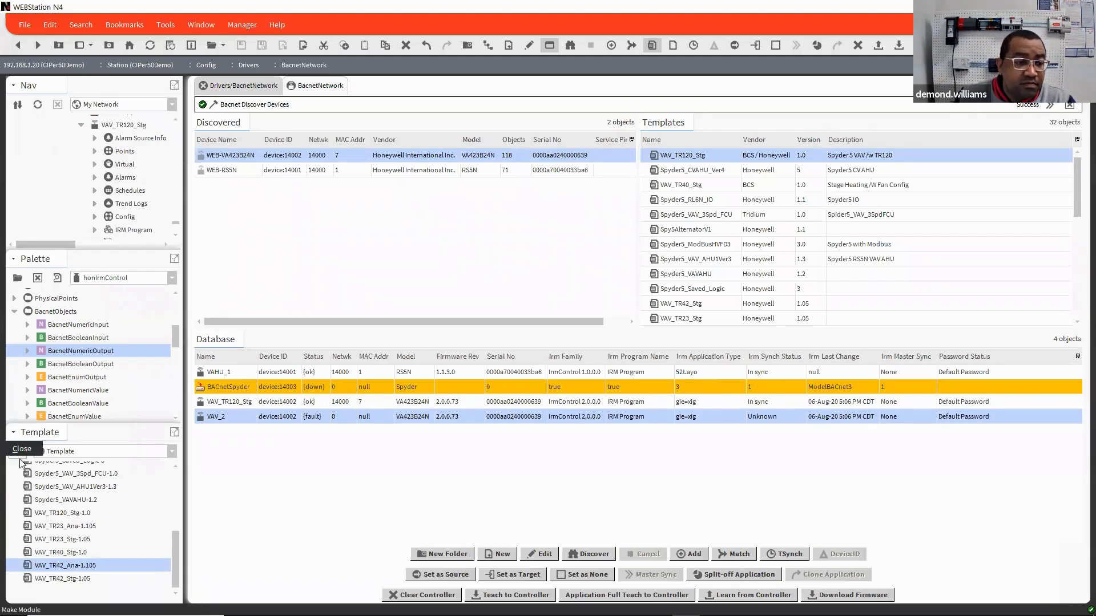
Step: Collapse the template list, then open the VAV_TR120_Stg device graphic and view its setpoints page
{"action": "left_click", "coordinate": [15, 436]}
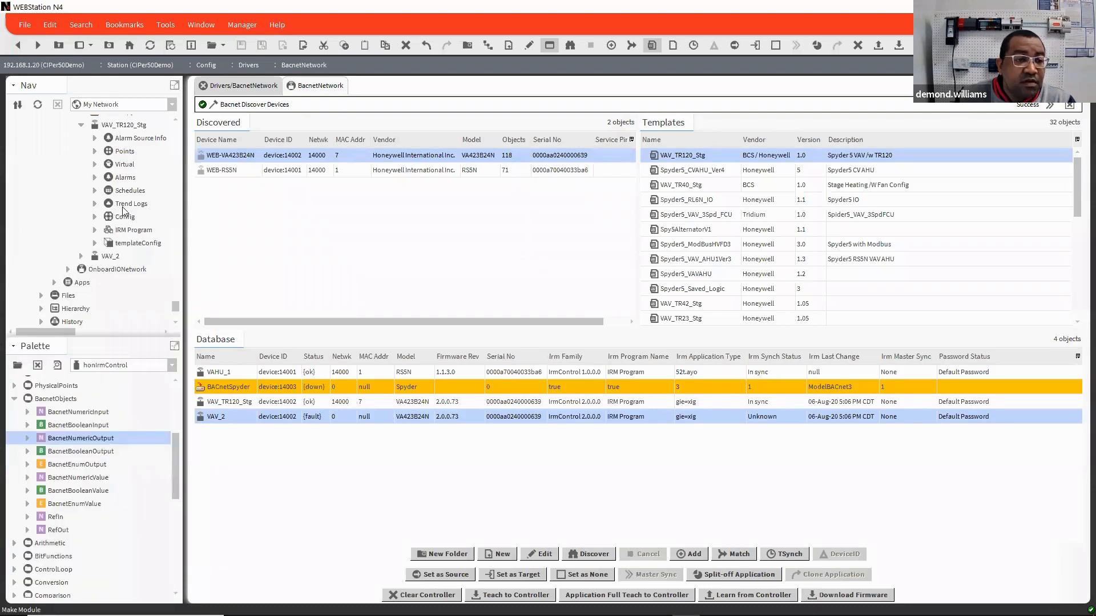
{"action": "scroll", "coordinate": [126, 210], "scroll_direction": "up", "scroll_amount": 2}
{"action": "scroll", "coordinate": [125, 210], "scroll_direction": "down", "scroll_amount": 1}
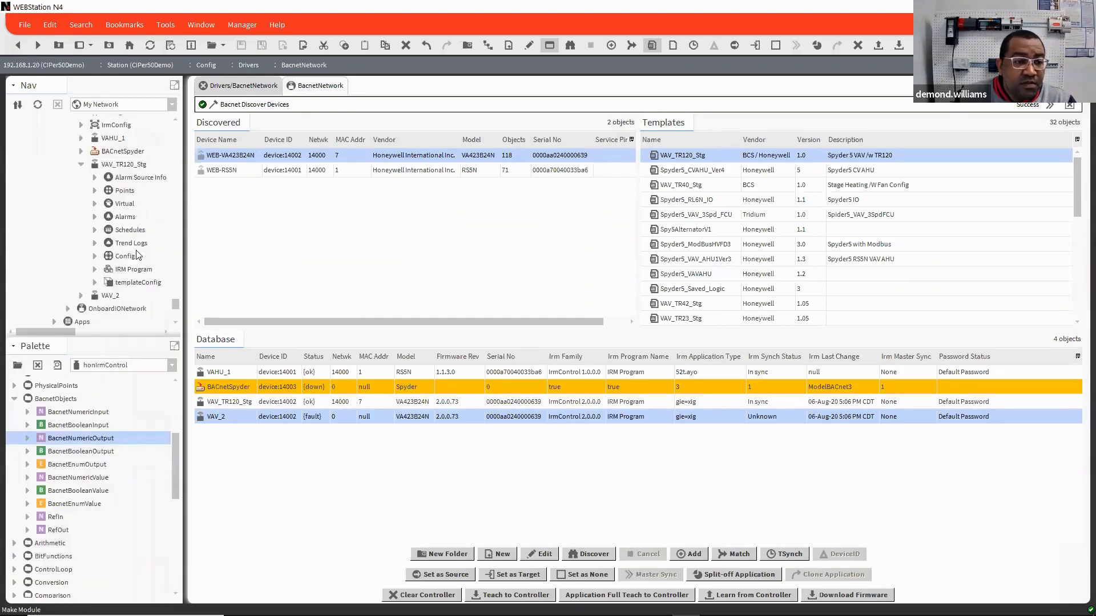
{"action": "left_click", "coordinate": [127, 166]}
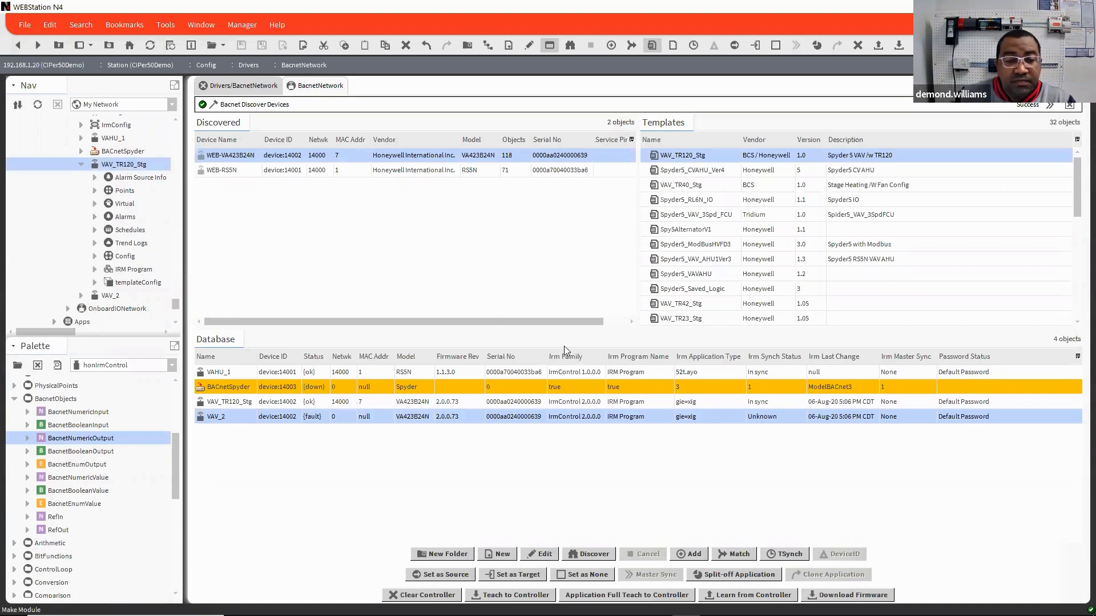
{"action": "double_click", "coordinate": [124, 165]}
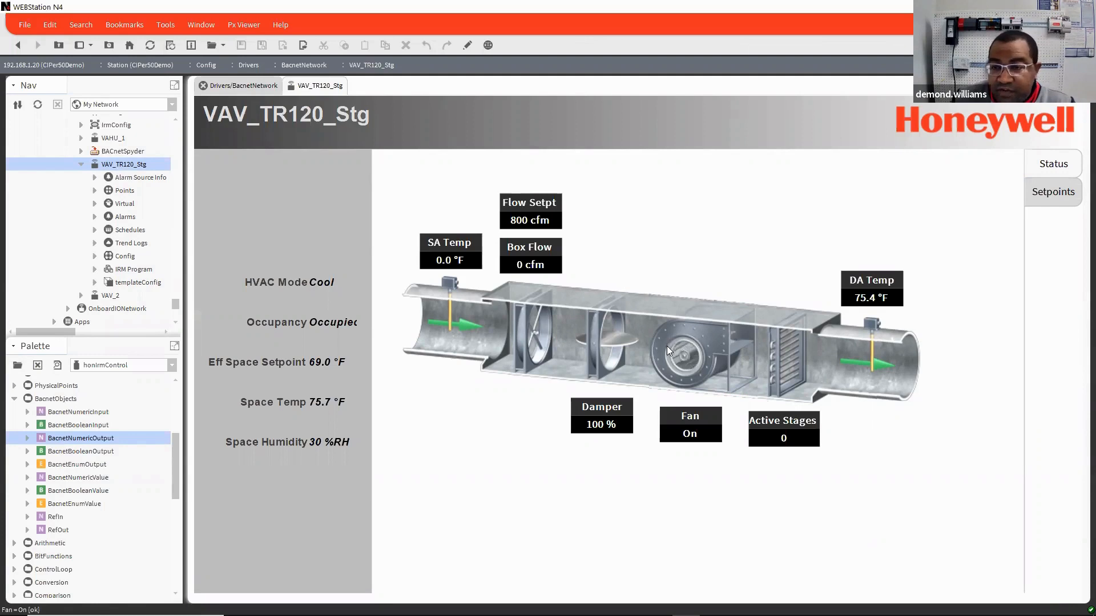
{"action": "left_click", "coordinate": [1056, 193]}
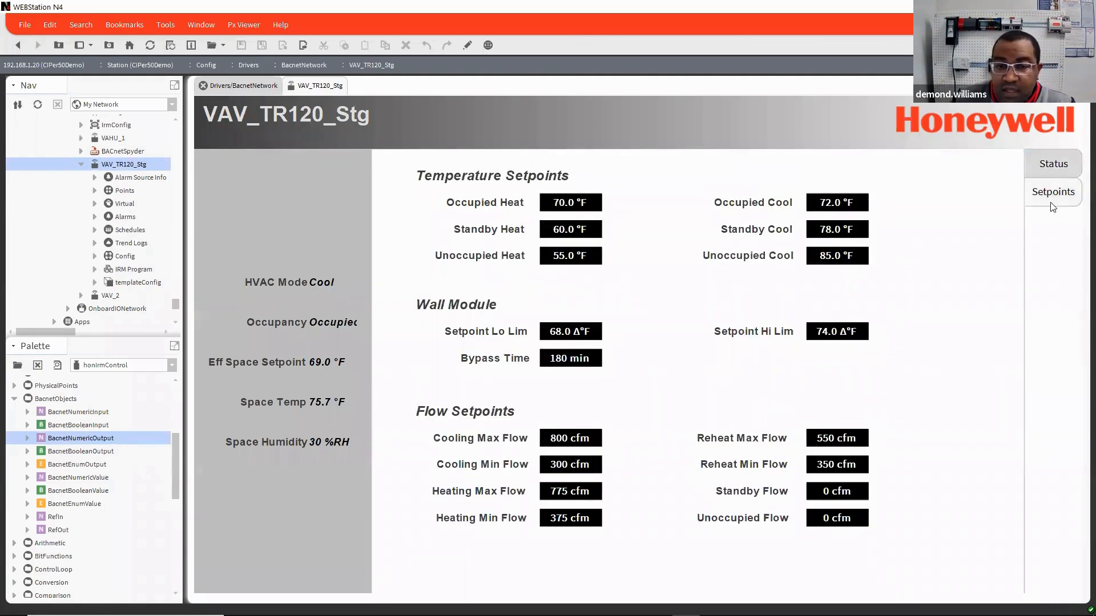
Step: Open the Application Config View of the VAV_TR120_Stg device
{"action": "right_click", "coordinate": [122, 166]}
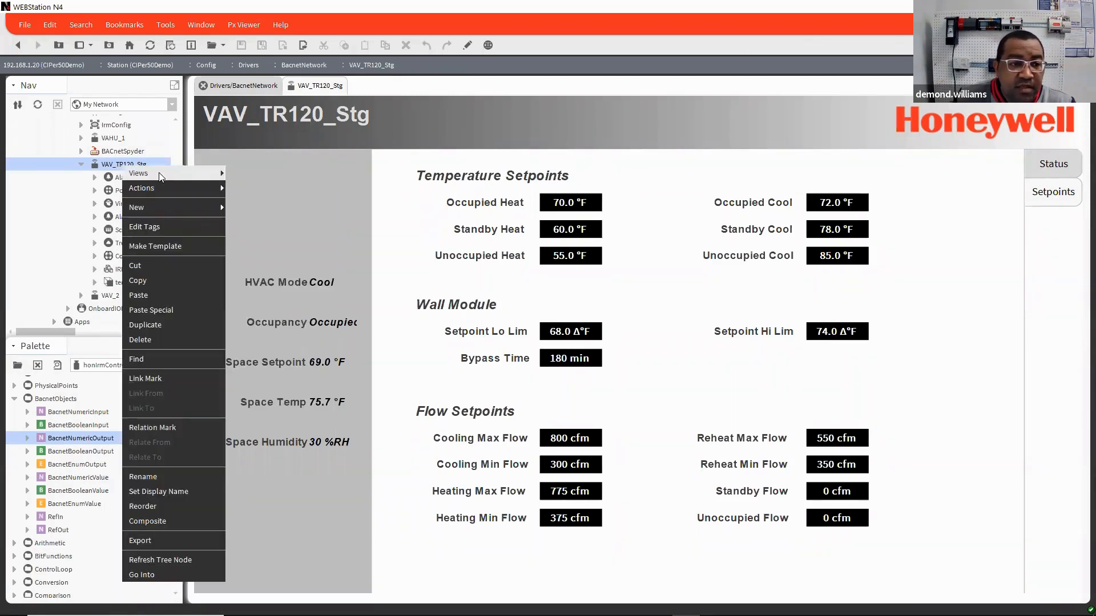
{"action": "mouse_move", "coordinate": [159, 173]}
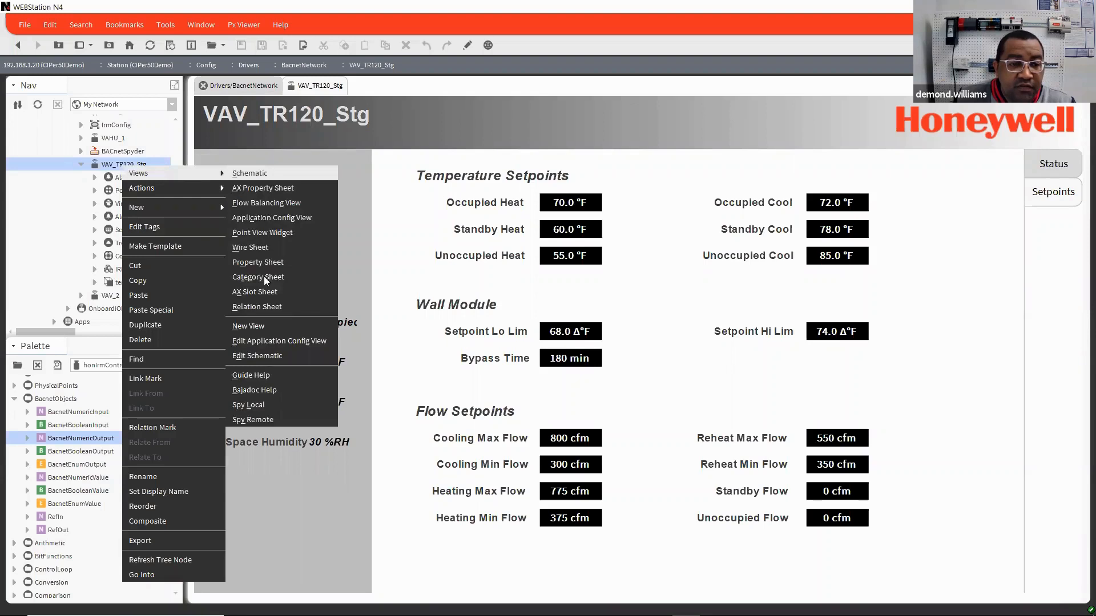
{"action": "left_click", "coordinate": [299, 221]}
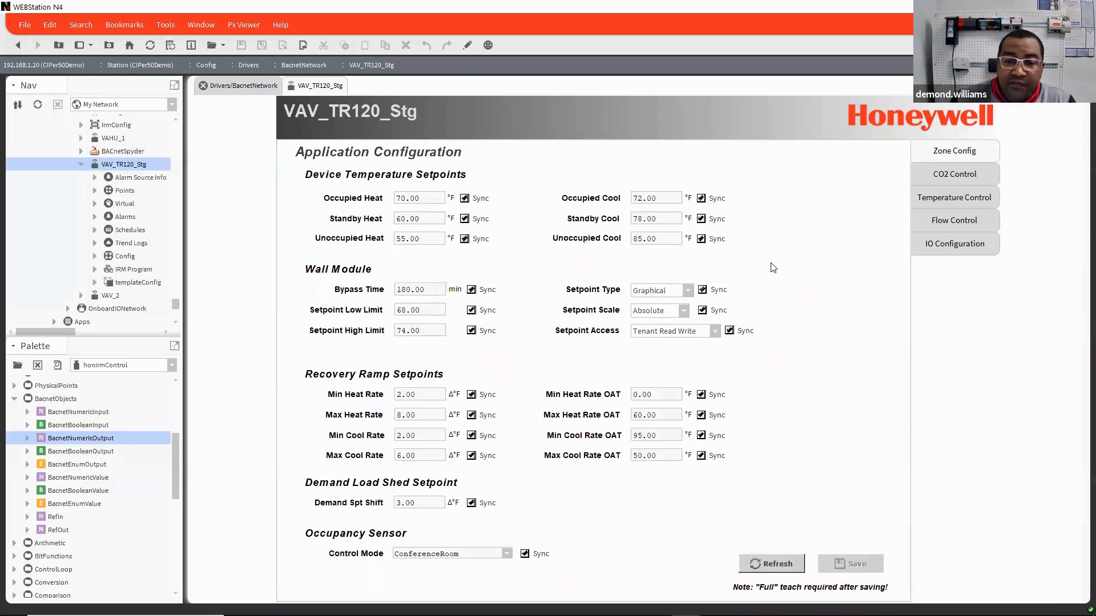
Step: Turn off Sync for all eight flow setpoints, the Manufacturer K Factor and the Duct Area in the flow control configuration
{"action": "left_click", "coordinate": [957, 224]}
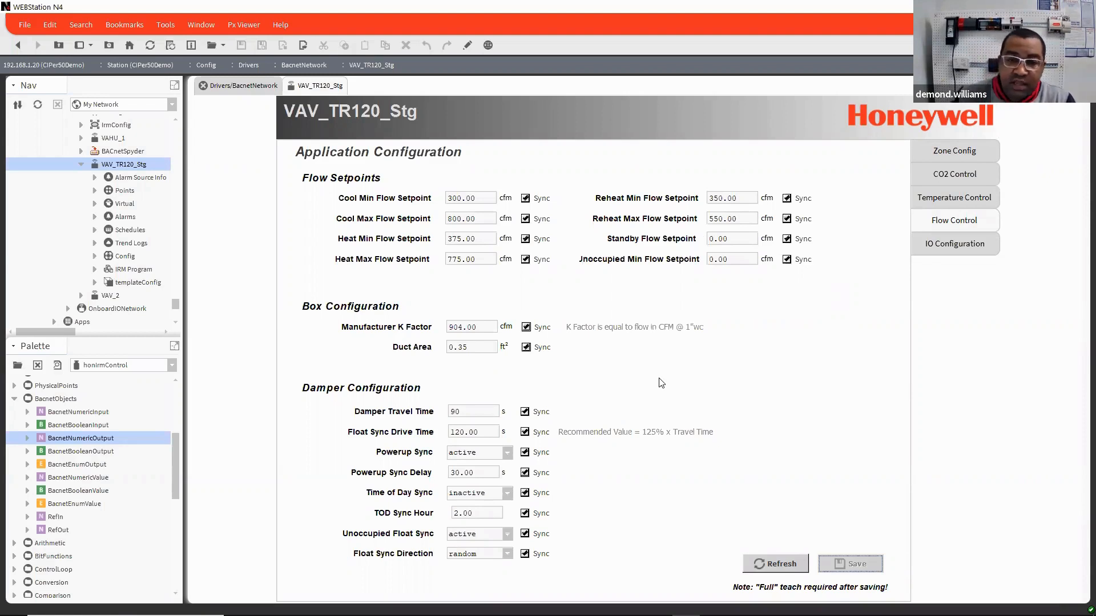
{"action": "left_click", "coordinate": [525, 199]}
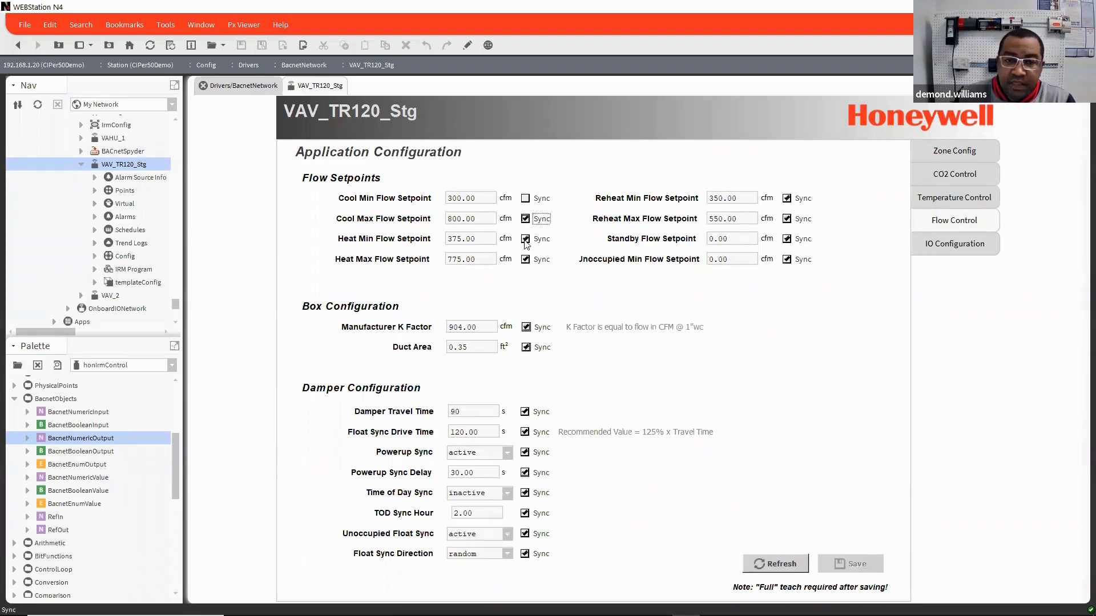
{"action": "left_click", "coordinate": [525, 240]}
{"action": "left_click", "coordinate": [526, 261]}
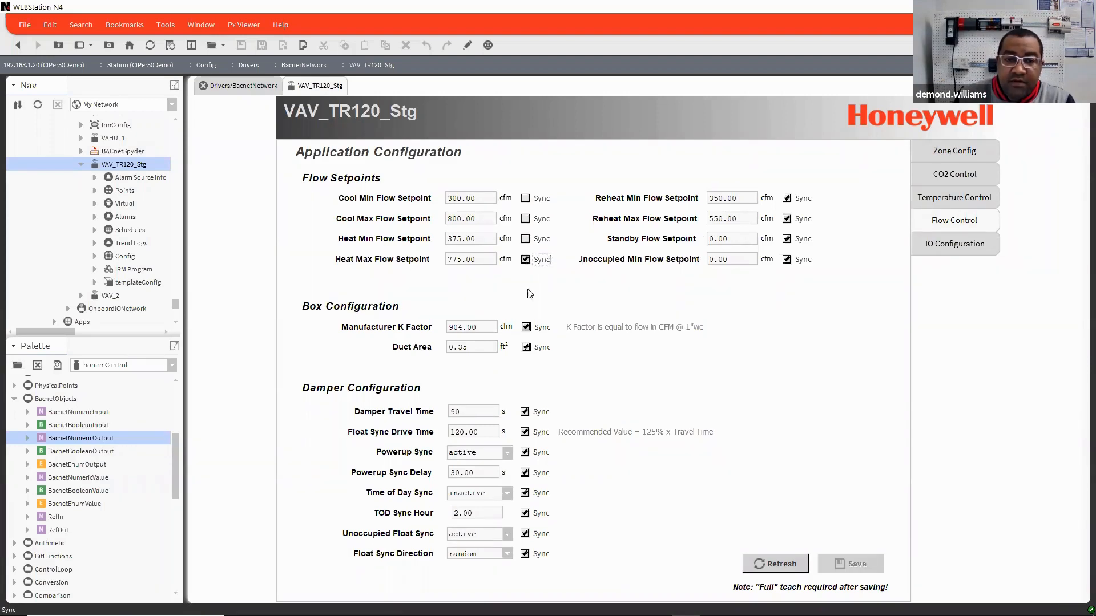
{"action": "left_click", "coordinate": [526, 328]}
{"action": "left_click", "coordinate": [786, 260]}
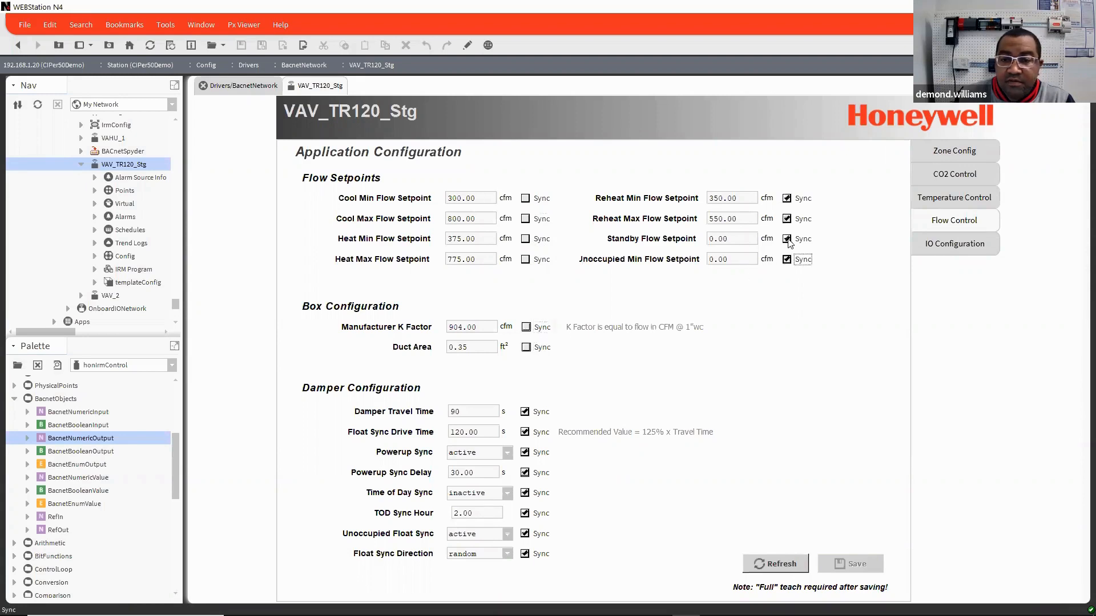
{"action": "left_click", "coordinate": [788, 240]}
{"action": "left_click", "coordinate": [788, 220]}
{"action": "left_click", "coordinate": [787, 199]}
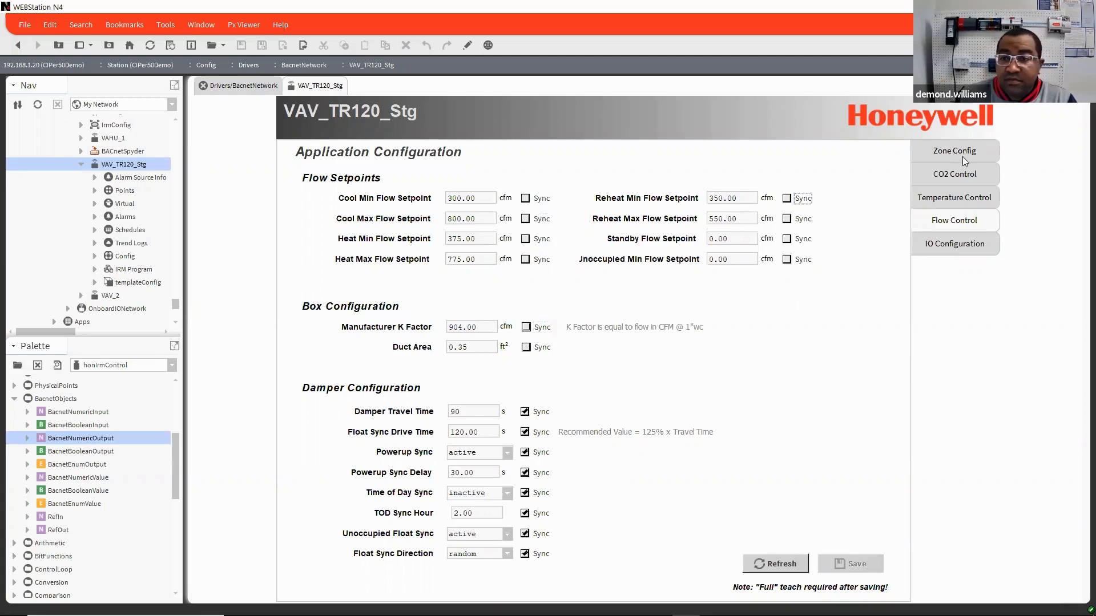
Step: Review the CO2 control, temperature control and IO configuration pages, including the reheat Outputs and Discharge Air Sensor options
{"action": "left_click", "coordinate": [962, 172]}
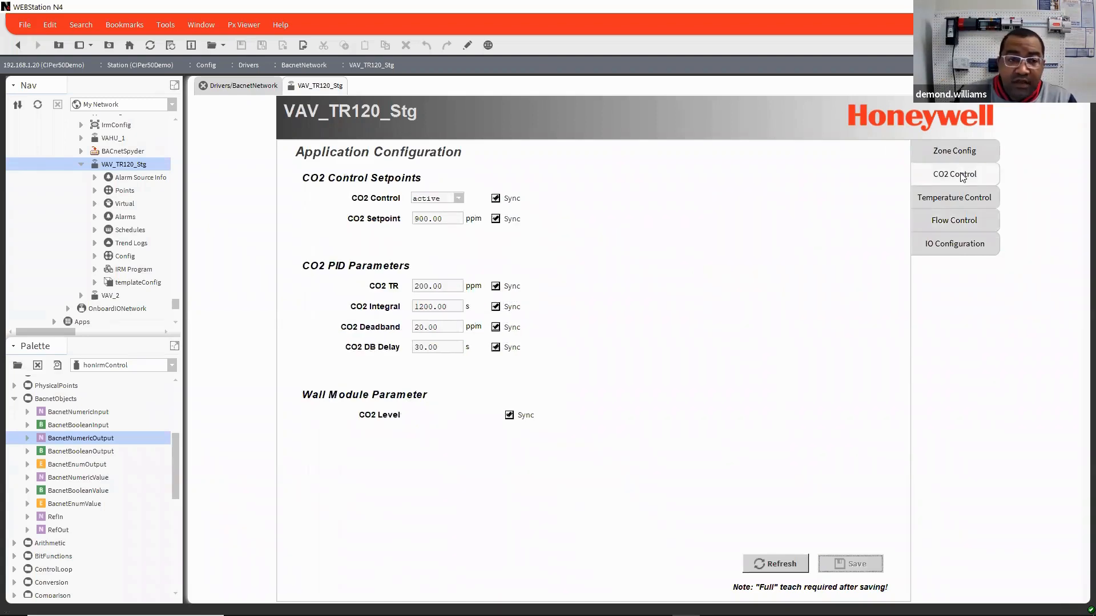
{"action": "left_click", "coordinate": [961, 202]}
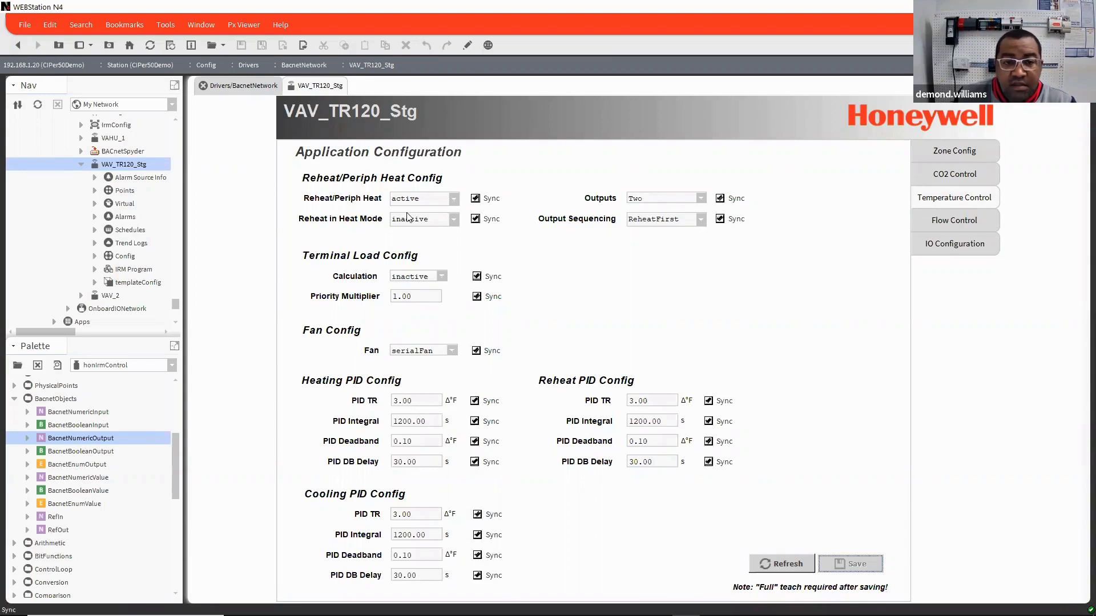
{"action": "left_click", "coordinate": [700, 198]}
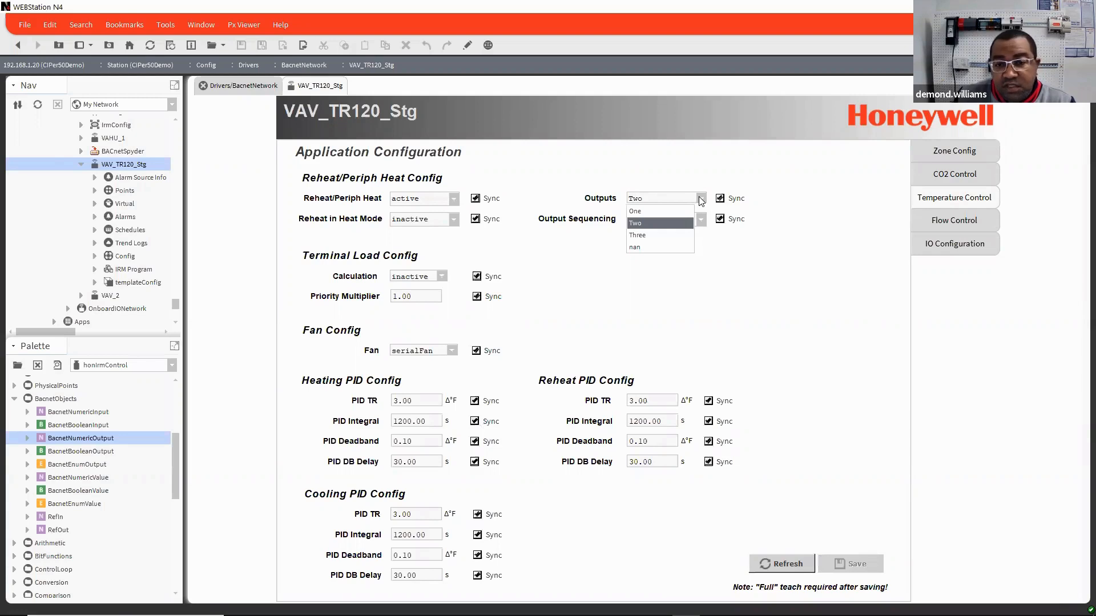
{"action": "left_click", "coordinate": [791, 287]}
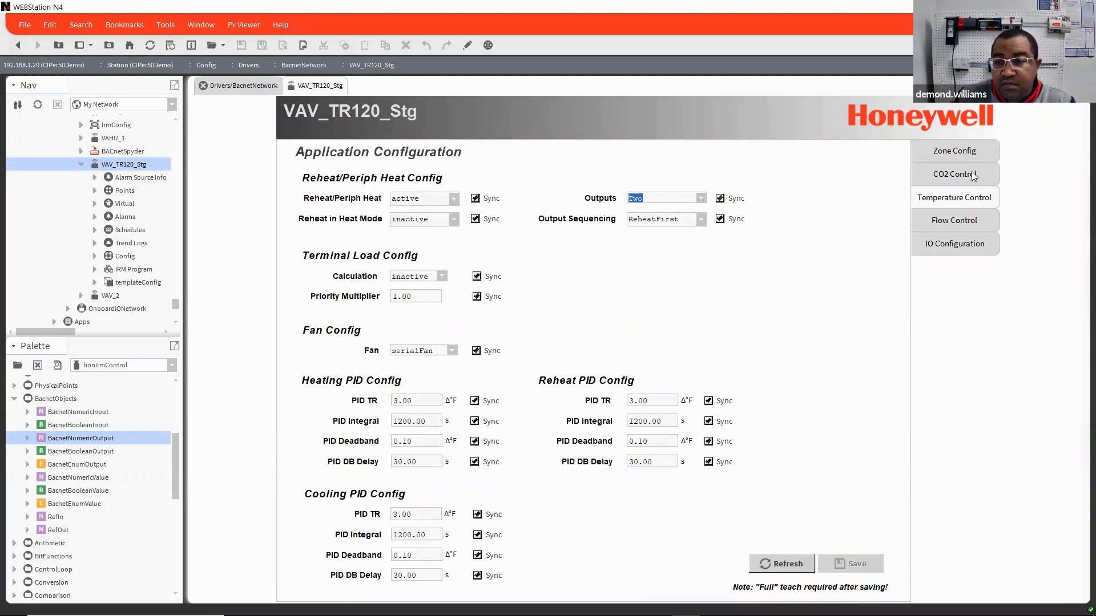
{"action": "left_click", "coordinate": [957, 247]}
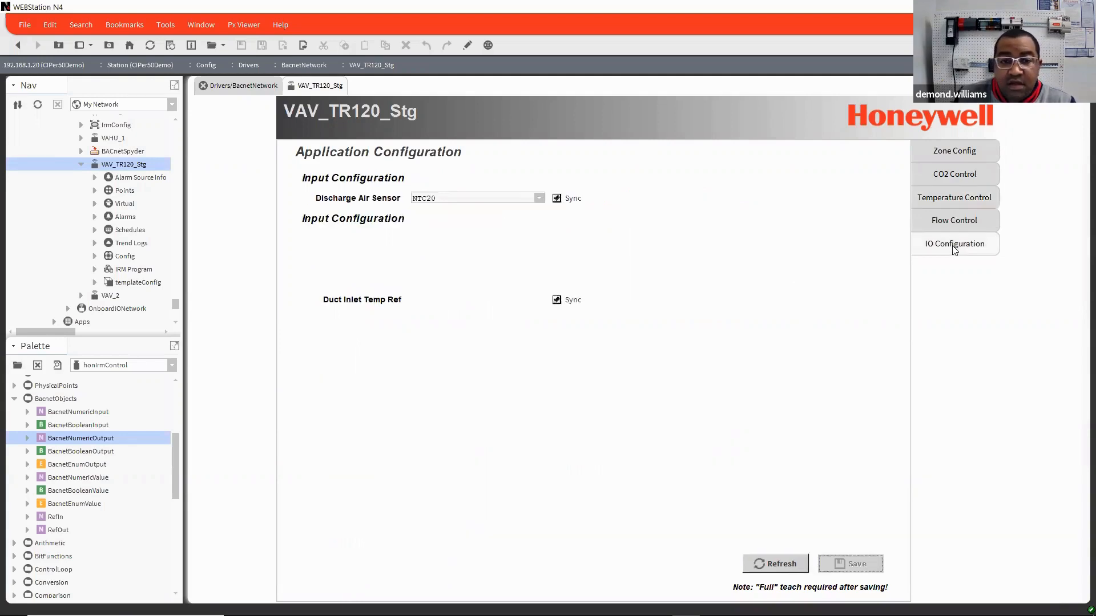
{"action": "left_click", "coordinate": [539, 198]}
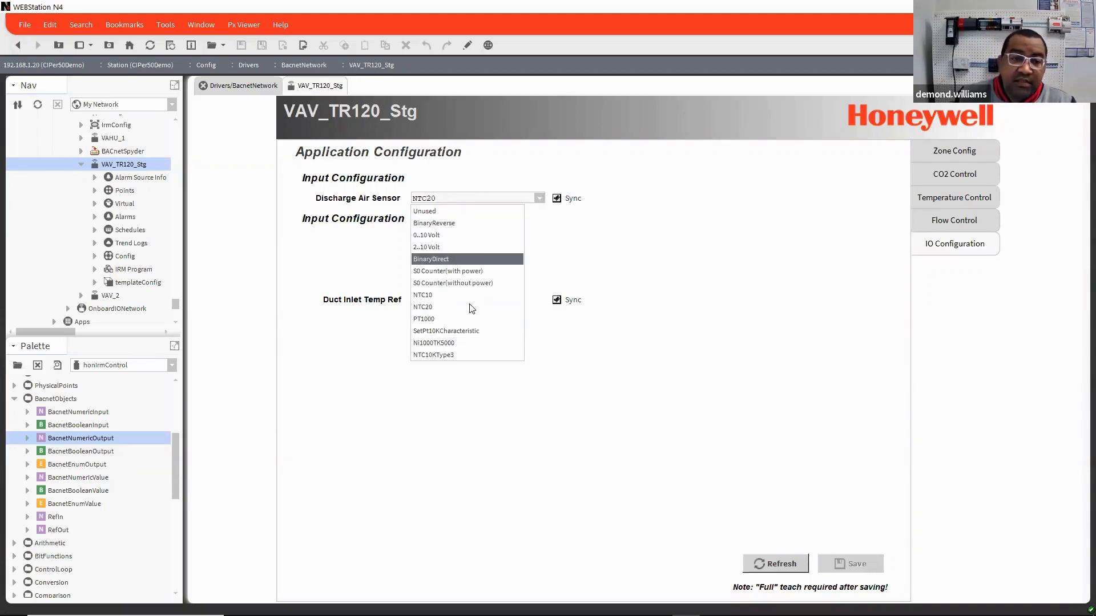
{"action": "left_click", "coordinate": [677, 372]}
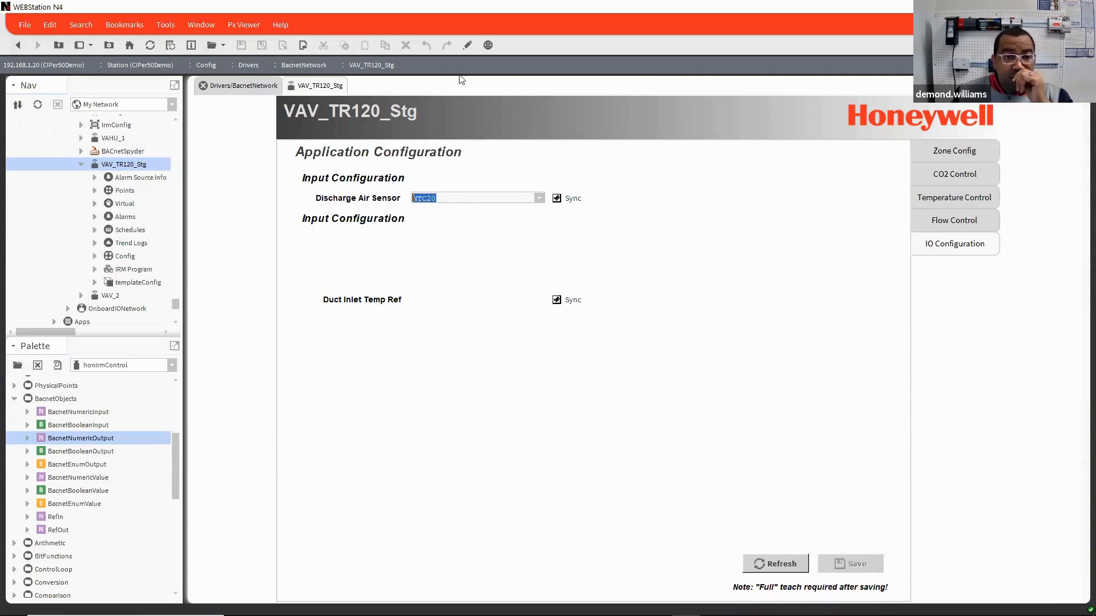
Step: Switch the VAV_TR120_Stg Application Config View into edit mode
{"action": "left_click", "coordinate": [468, 46]}
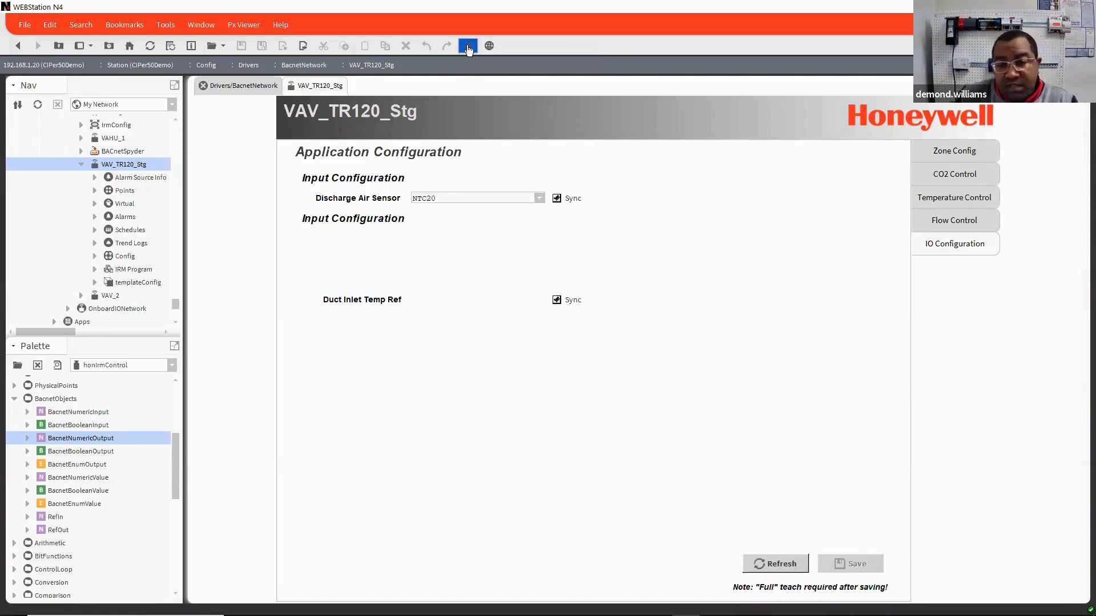
{"action": "left_click", "coordinate": [466, 46]}
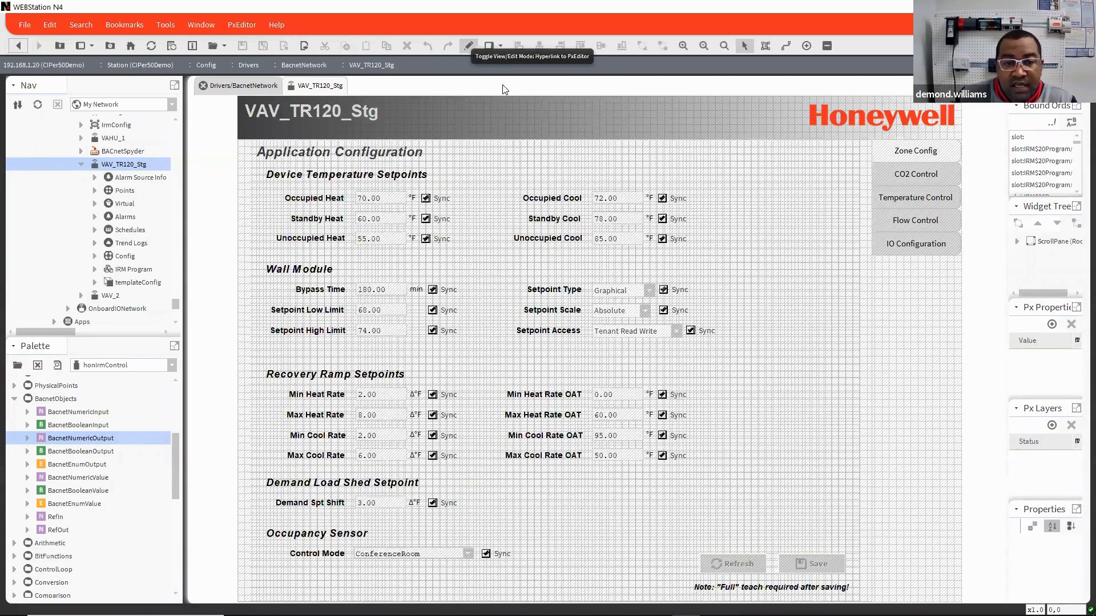
Step: Inspect the ord binding of the Occupied Heat Sync checkbox by browsing to its Master Sync Enabled slot, and cancel without changes
{"action": "left_click", "coordinate": [426, 199]}
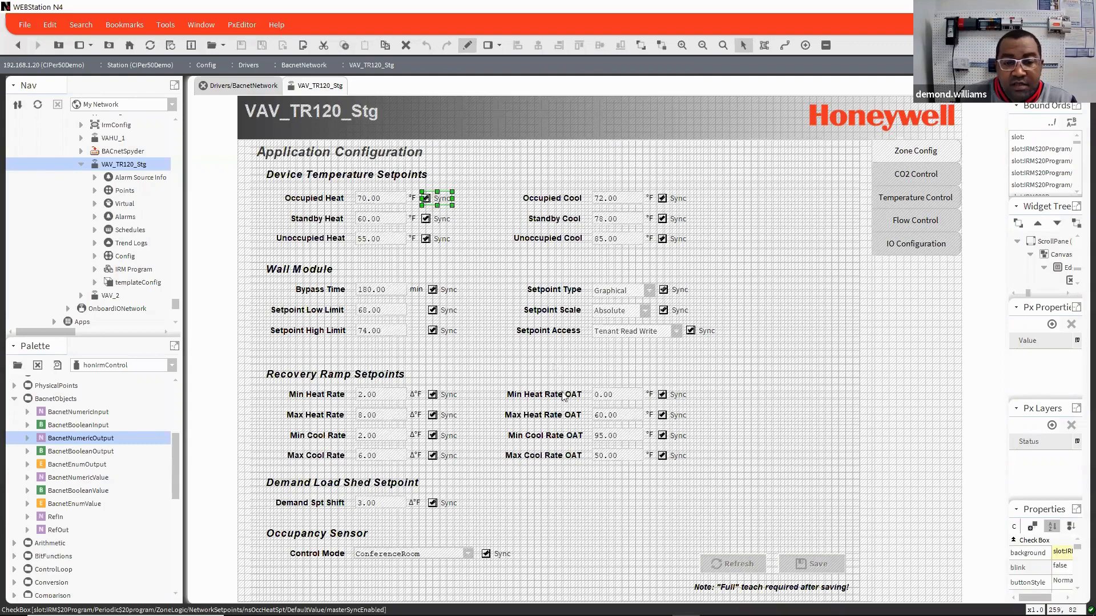
{"action": "left_click", "coordinate": [682, 415]}
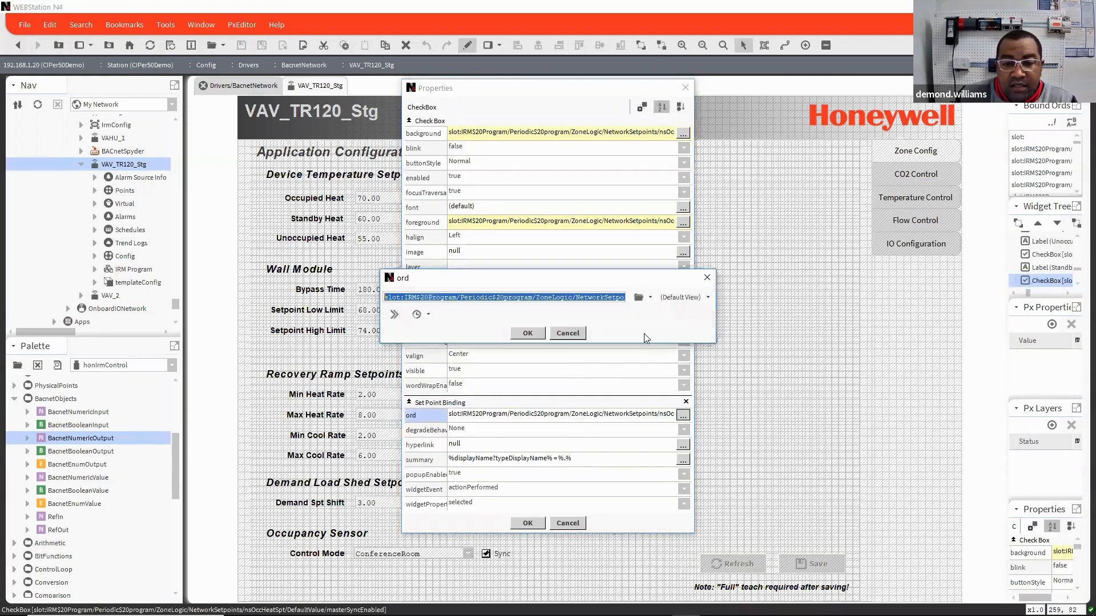
{"action": "left_click", "coordinate": [639, 297]}
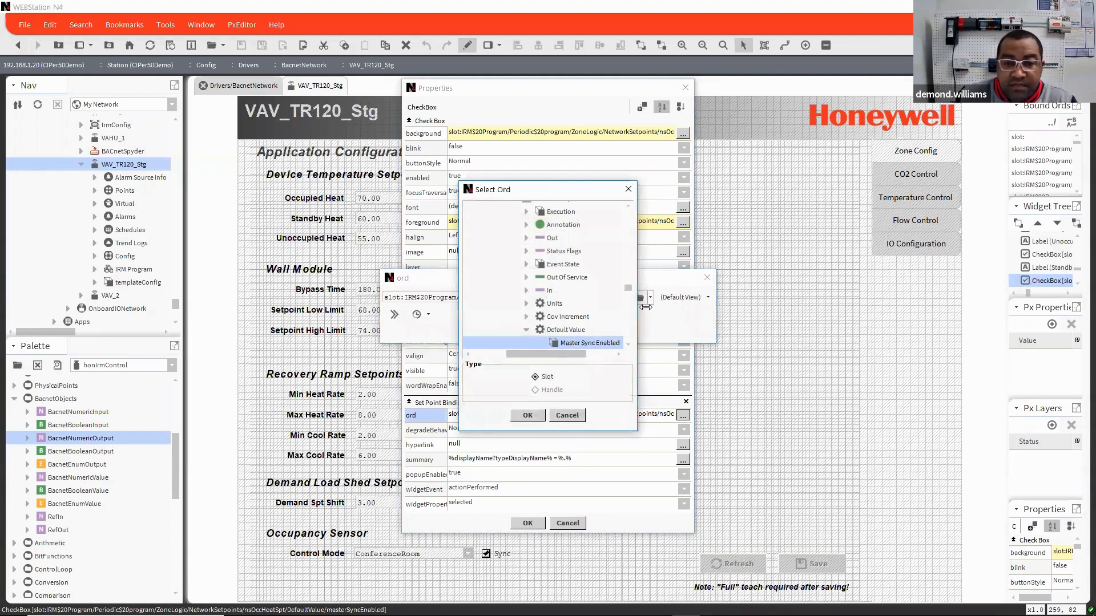
{"action": "left_click_drag", "start_coordinate": [645, 307], "coordinate": [874, 322]}
{"action": "scroll", "coordinate": [772, 318], "scroll_direction": "up", "scroll_amount": 3}
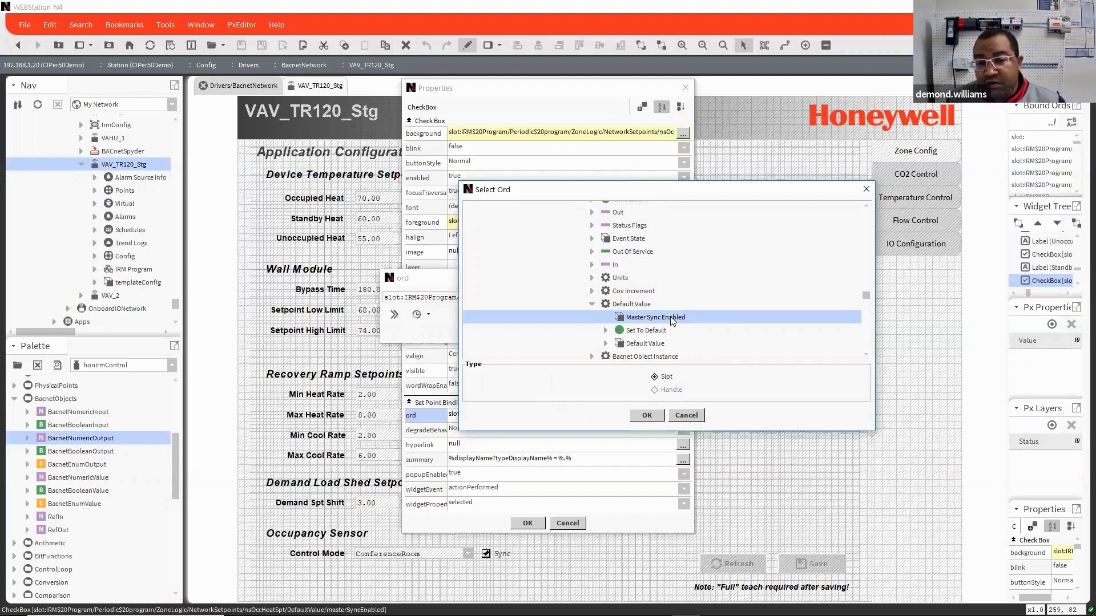
{"action": "left_click", "coordinate": [686, 416]}
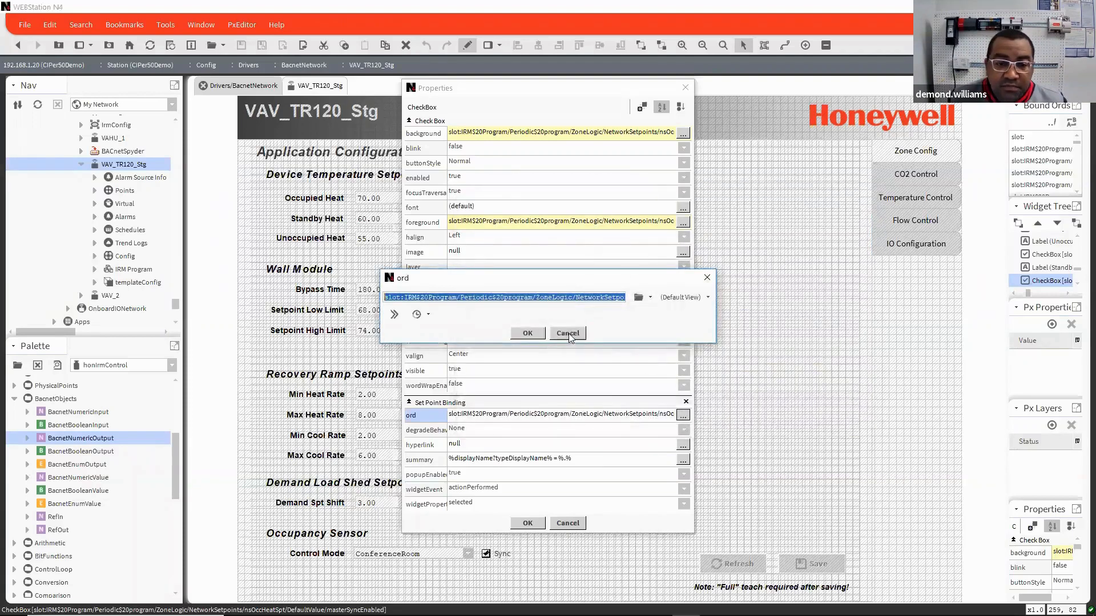
{"action": "left_click", "coordinate": [569, 333]}
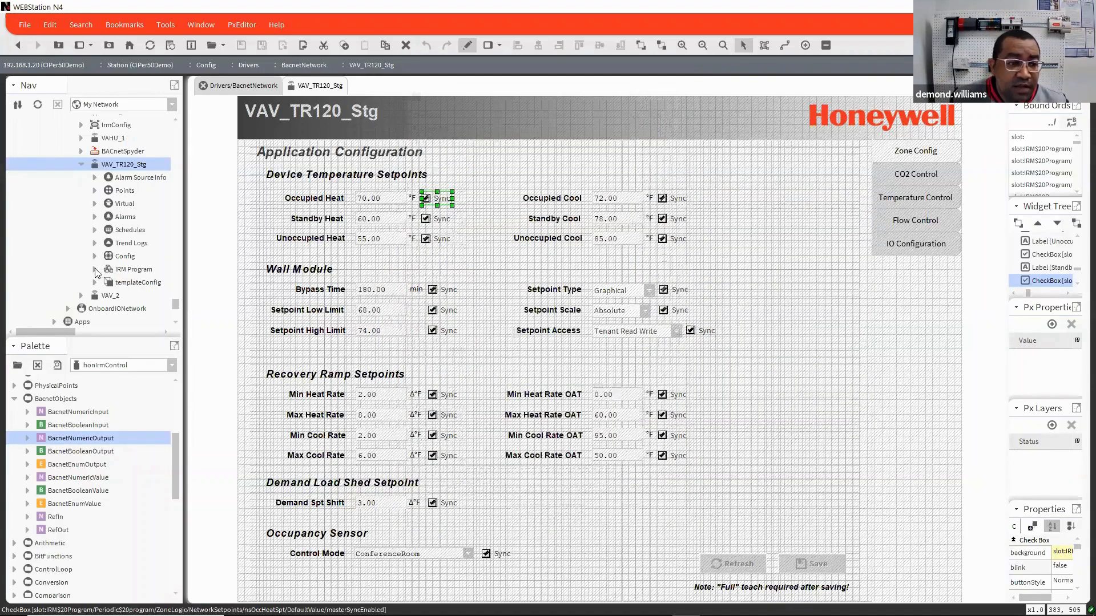
Step: Expand the VAV_TR120_Stg tree through IRM Program, Periodic program, ZoneLogic and NetworkSetpoints down to the slots of nsOccHeatSpt
{"action": "left_click", "coordinate": [95, 270]}
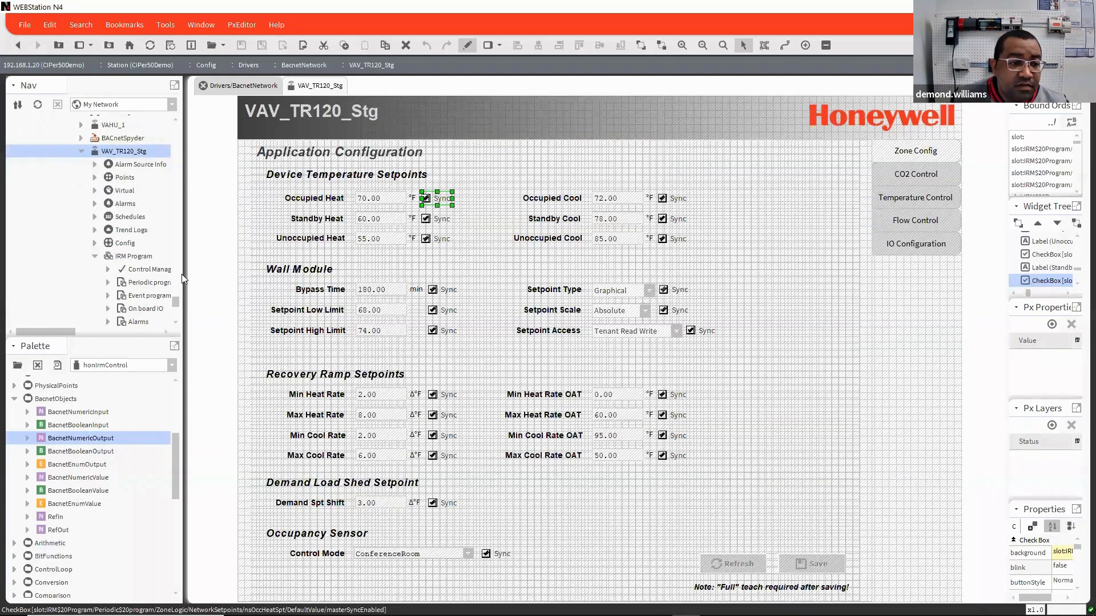
{"action": "left_click_drag", "start_coordinate": [183, 274], "coordinate": [243, 274]}
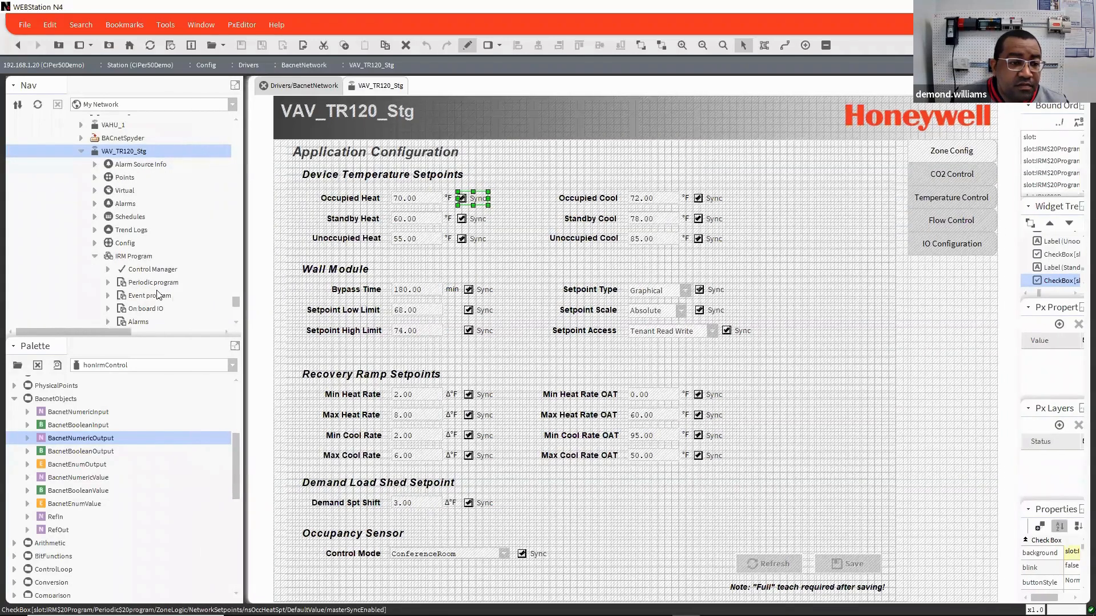
{"action": "left_click", "coordinate": [109, 283]}
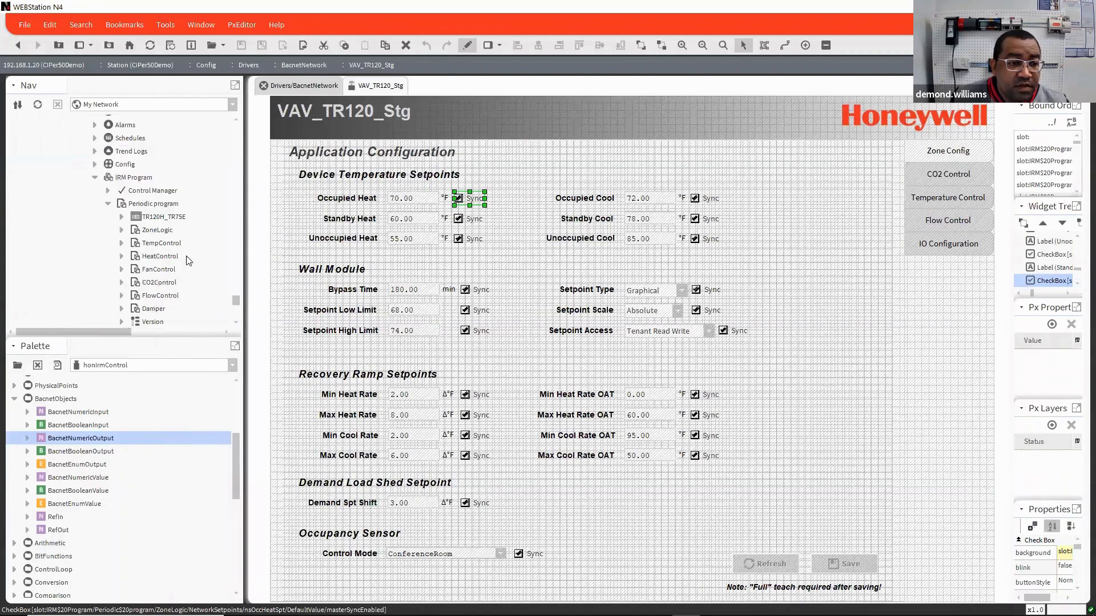
{"action": "left_click", "coordinate": [121, 230]}
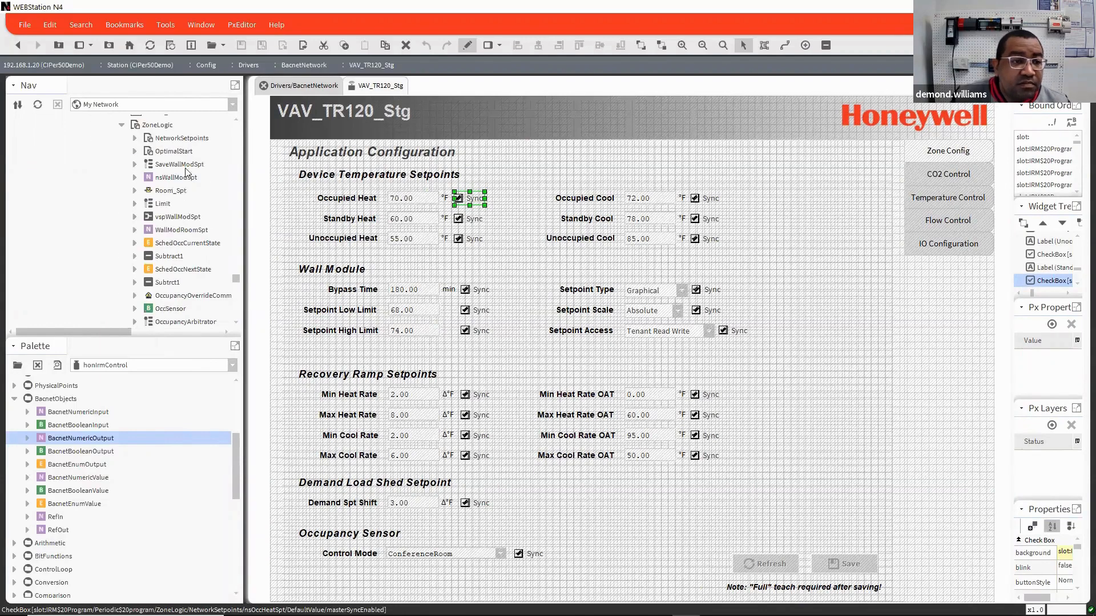
{"action": "left_click", "coordinate": [136, 139]}
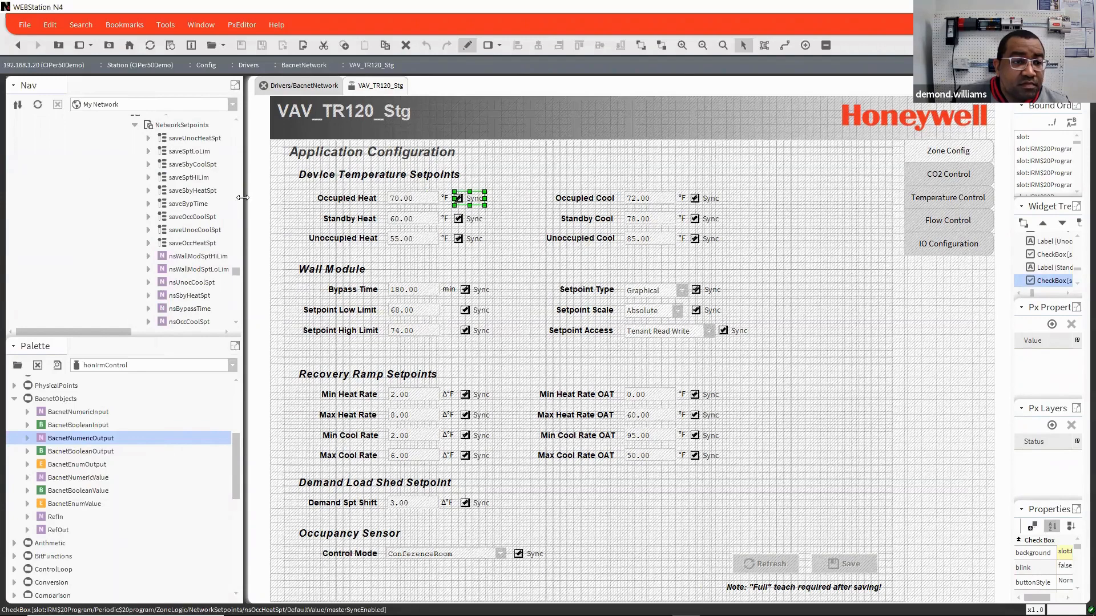
{"action": "left_click_drag", "start_coordinate": [243, 198], "coordinate": [293, 207]}
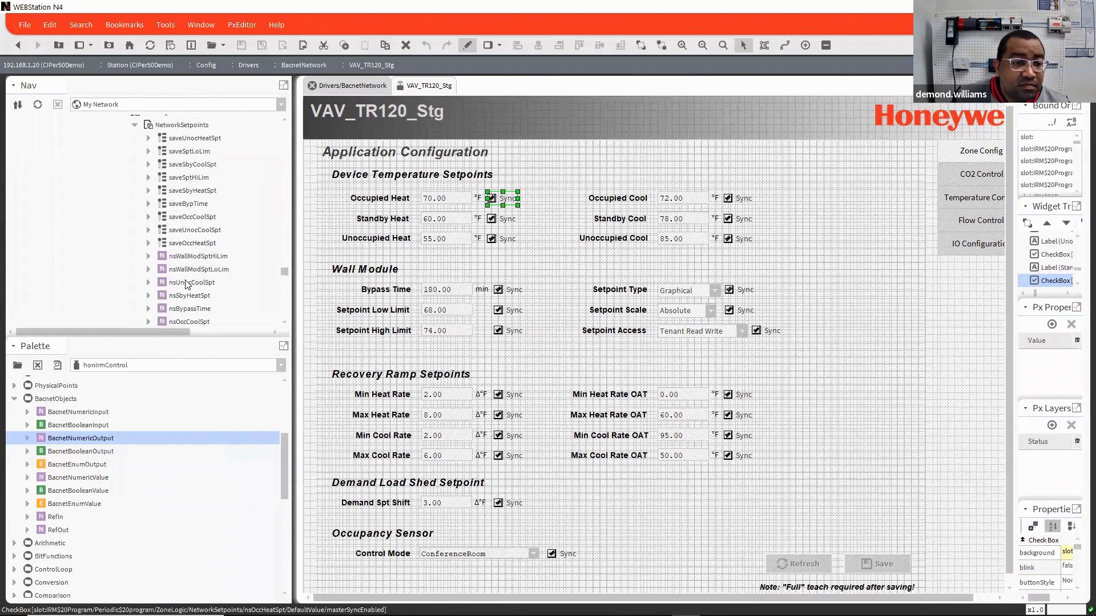
{"action": "scroll", "coordinate": [188, 287], "scroll_direction": "down", "scroll_amount": 1}
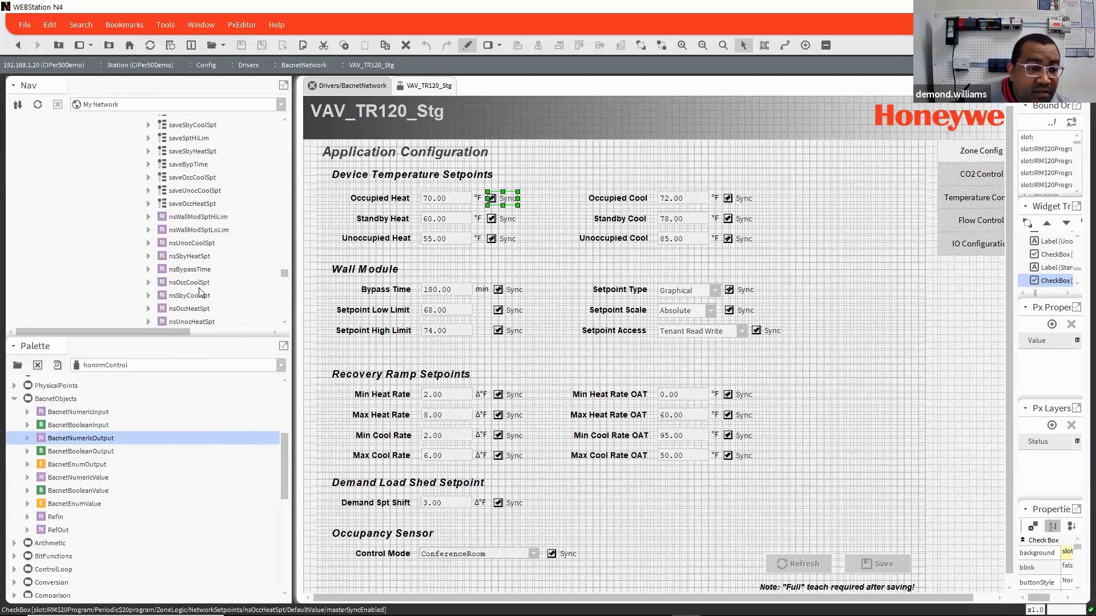
{"action": "left_click", "coordinate": [148, 308]}
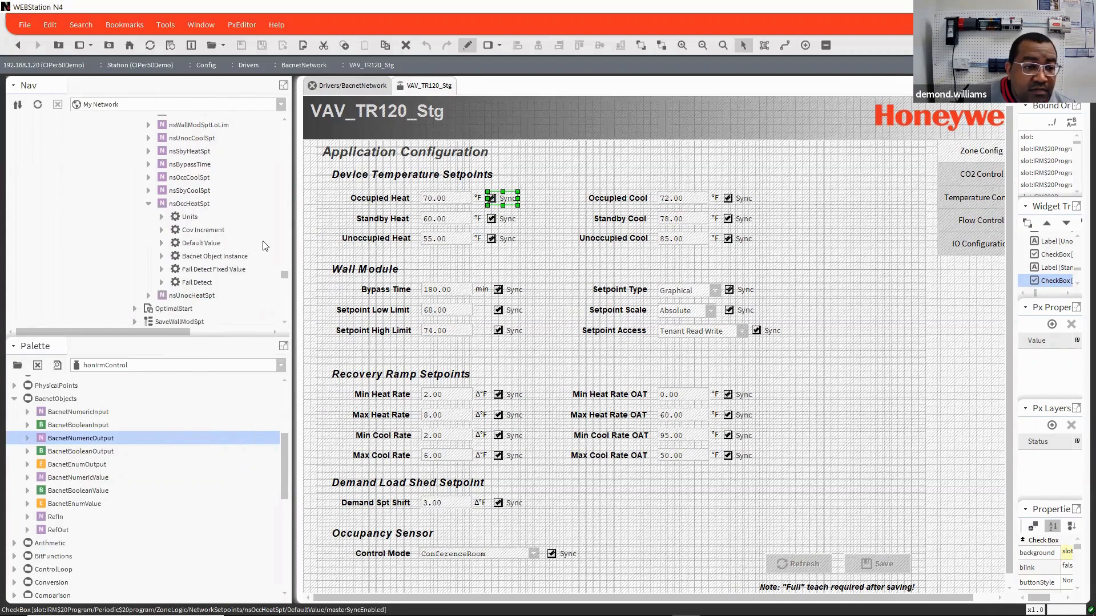
{"action": "scroll", "coordinate": [251, 240], "scroll_direction": "down", "scroll_amount": 1}
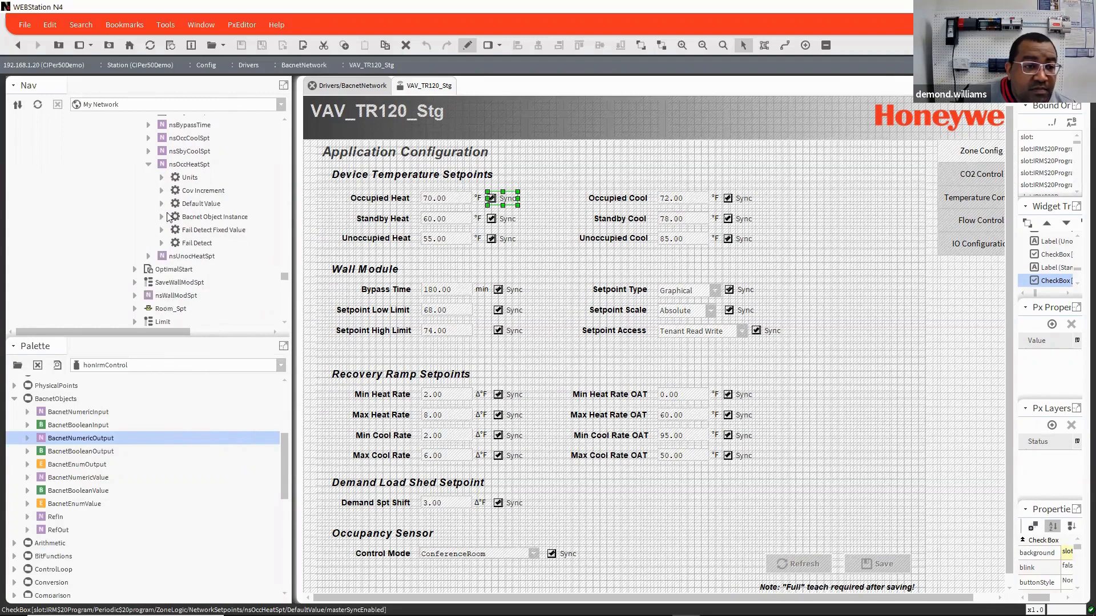
{"action": "left_click", "coordinate": [161, 244]}
Step: Examine the full ord path in the Occupied Heat Sync checkbox properties and close them without changes
{"action": "double_click", "coordinate": [508, 203]}
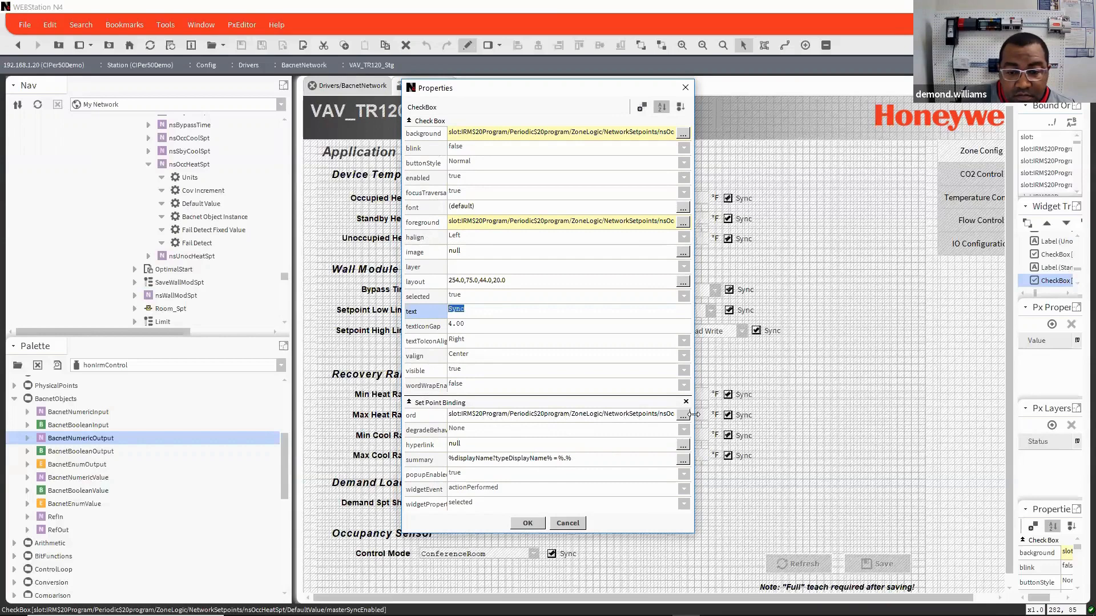
{"action": "left_click_drag", "start_coordinate": [694, 414], "coordinate": [706, 438]}
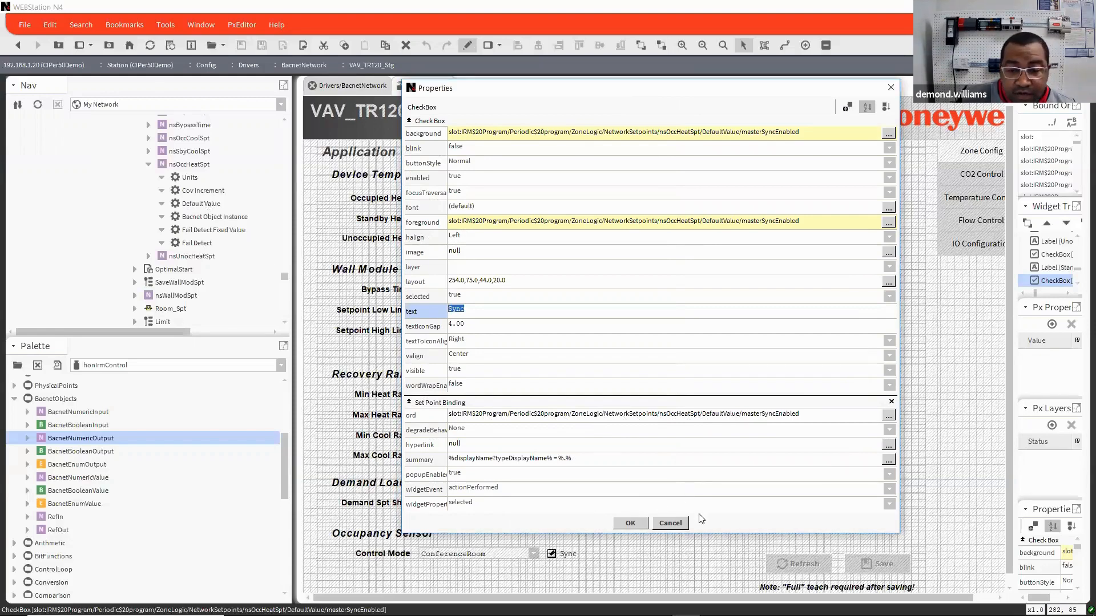
{"action": "left_click", "coordinate": [685, 522]}
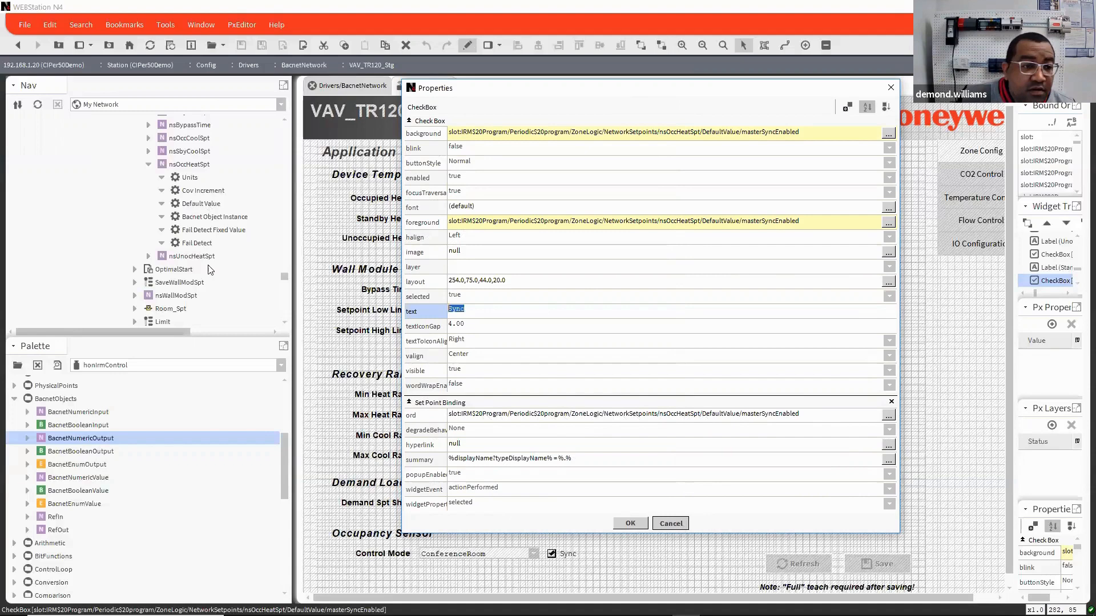
Step: Open the AX Property Sheet of the Default Value slot under nsOccHeatSpt
{"action": "left_click", "coordinate": [210, 206]}
{"action": "right_click", "coordinate": [210, 209]}
{"action": "mouse_move", "coordinate": [265, 211]}
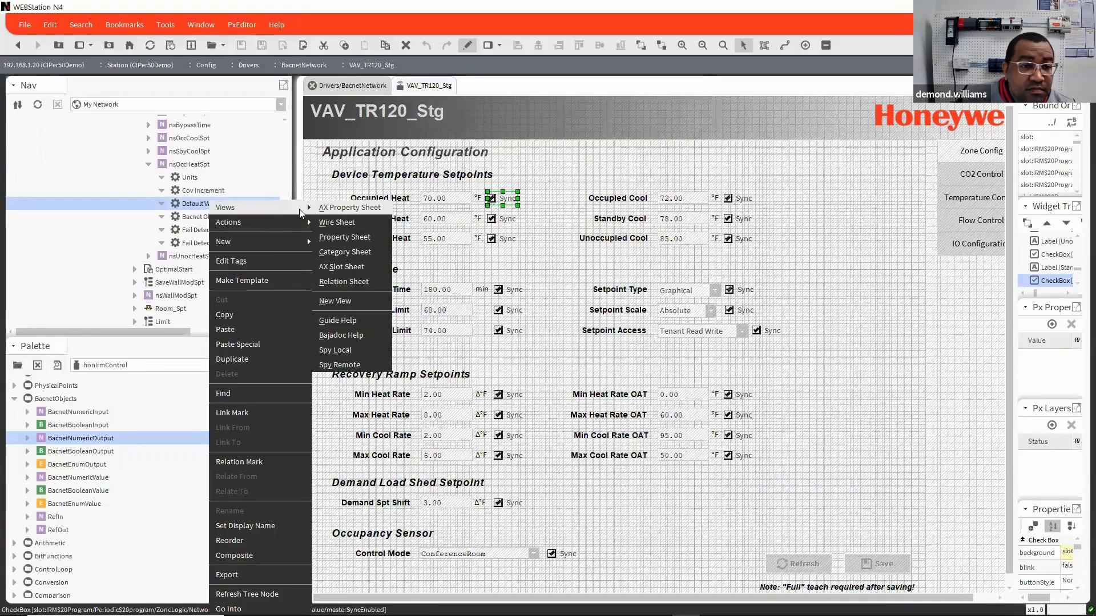
{"action": "left_click", "coordinate": [349, 210]}
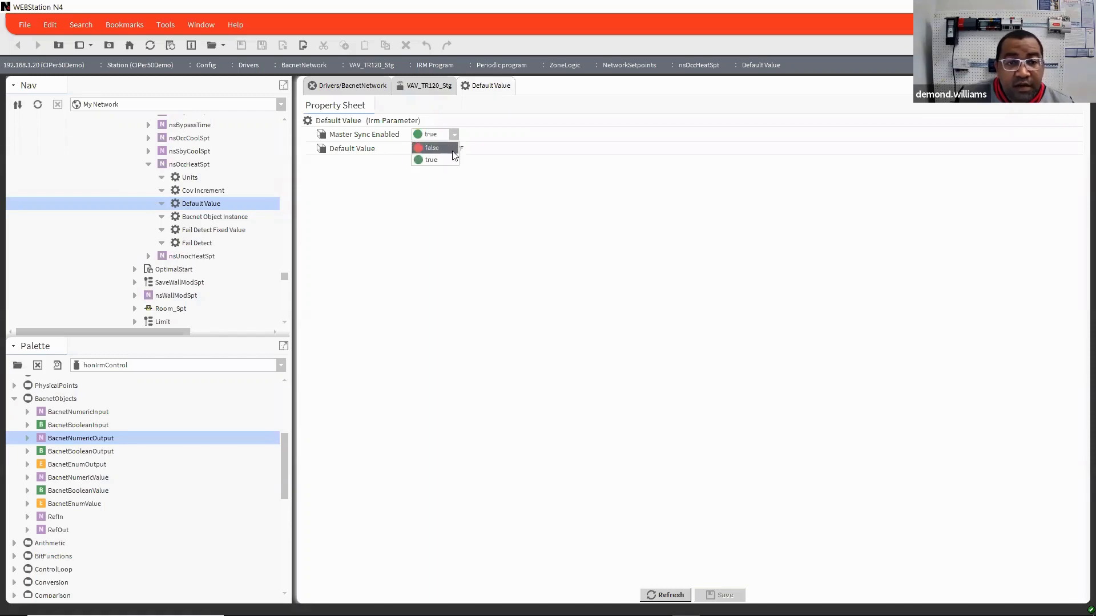
Step: Switch Master Sync Enabled of the nsOccHeatSpt Default Value to false, set it back to true and save
{"action": "left_click", "coordinate": [441, 149]}
{"action": "left_click", "coordinate": [455, 135]}
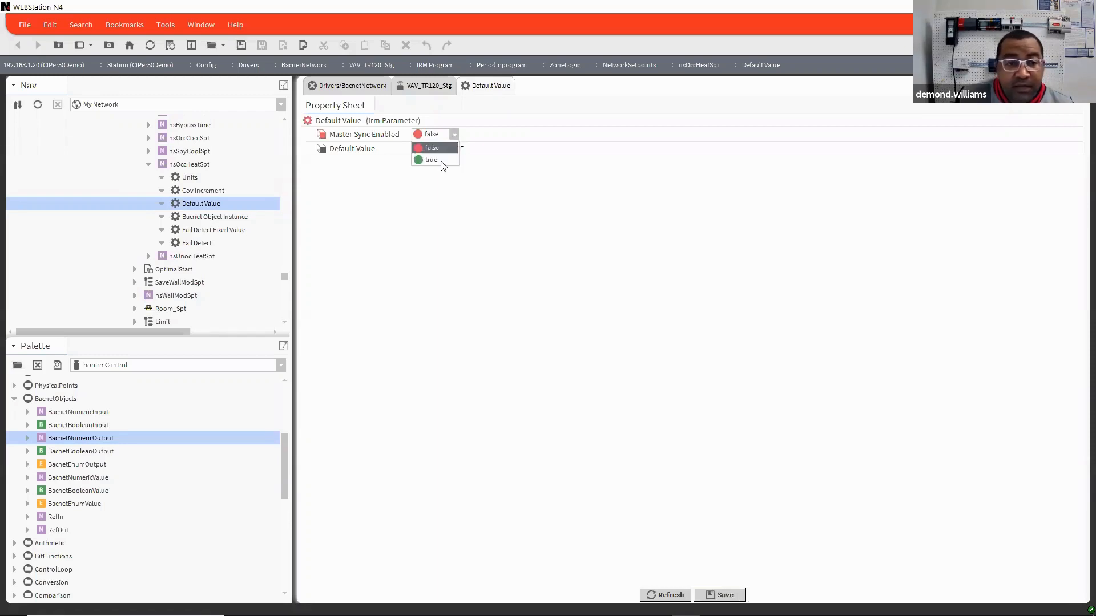
{"action": "left_click", "coordinate": [443, 160]}
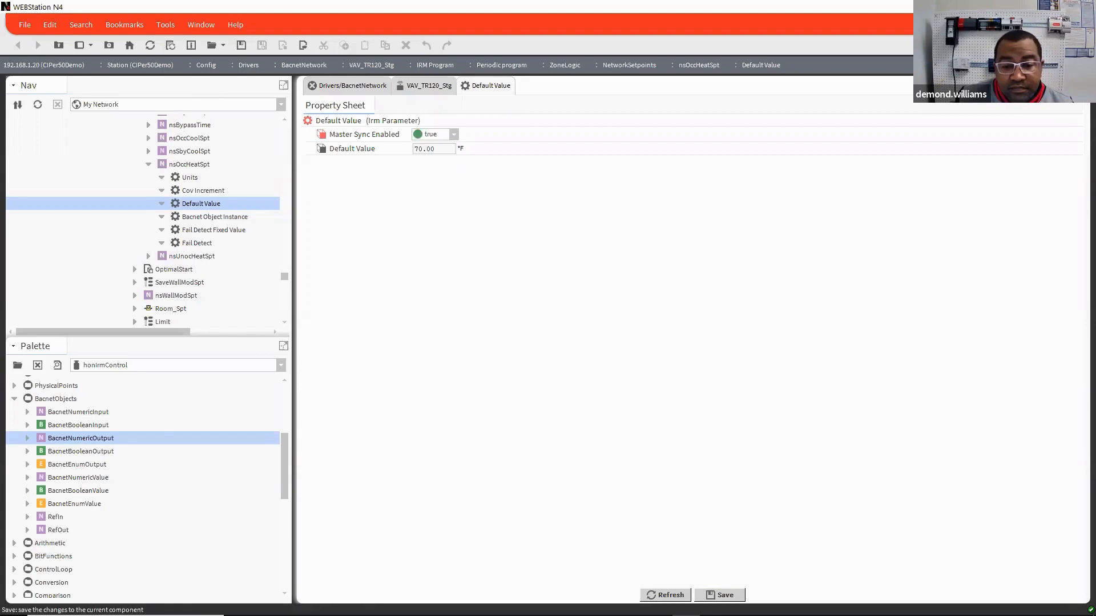
{"action": "left_click", "coordinate": [720, 596]}
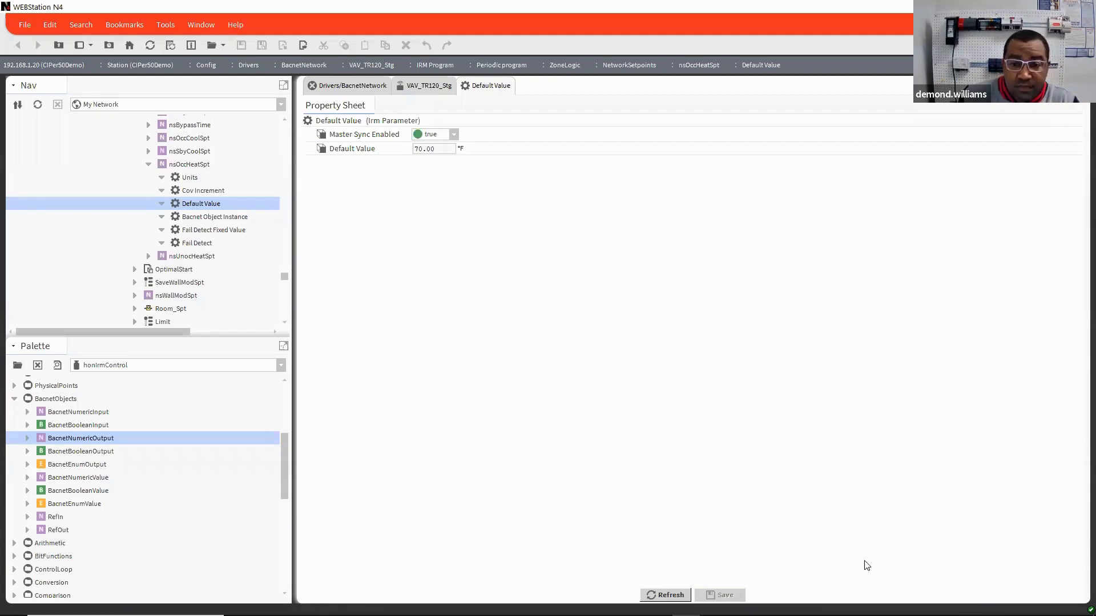
Step: Leave edit mode in the VAV_TR120_Stg application configuration and turn off Sync for the Occupied Heat, Standby Heat and Unoccupied Heat setpoints
{"action": "left_click", "coordinate": [425, 86]}
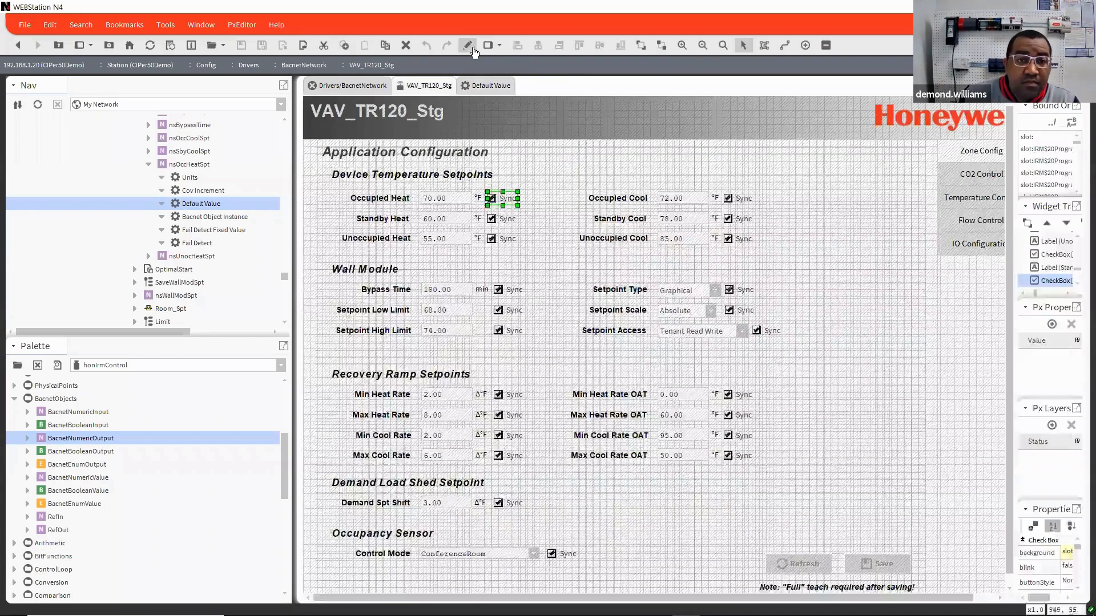
{"action": "left_click", "coordinate": [468, 45]}
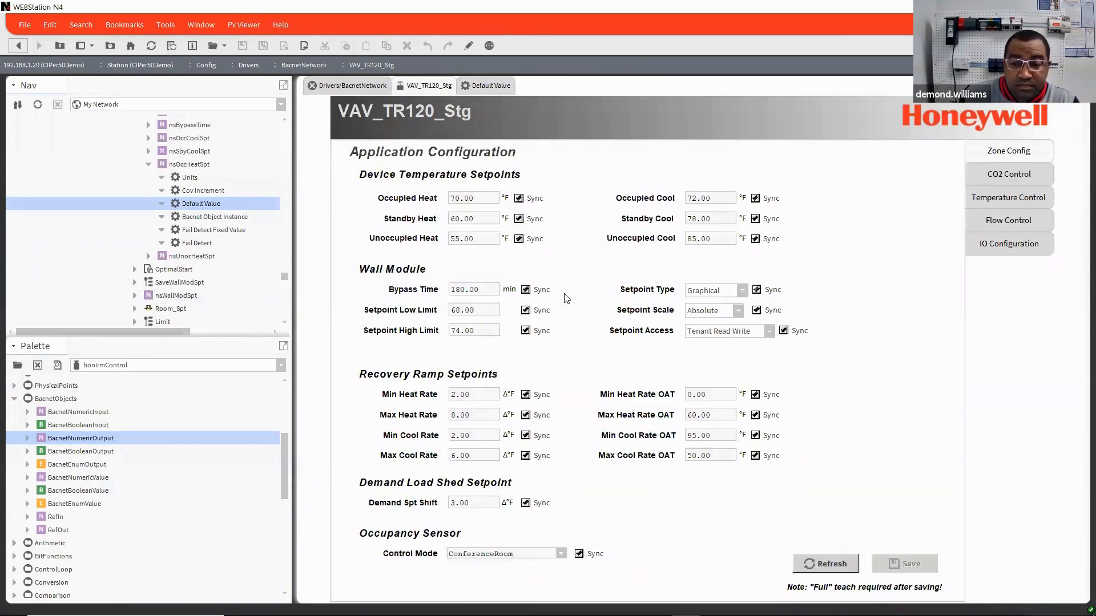
{"action": "left_click", "coordinate": [519, 219]}
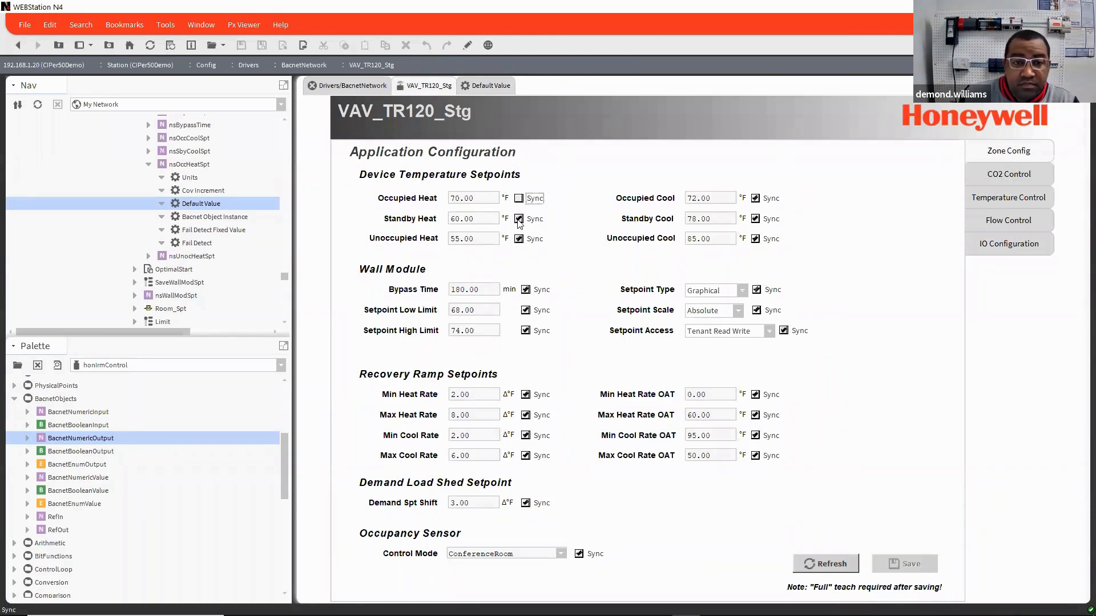
{"action": "left_click", "coordinate": [519, 240]}
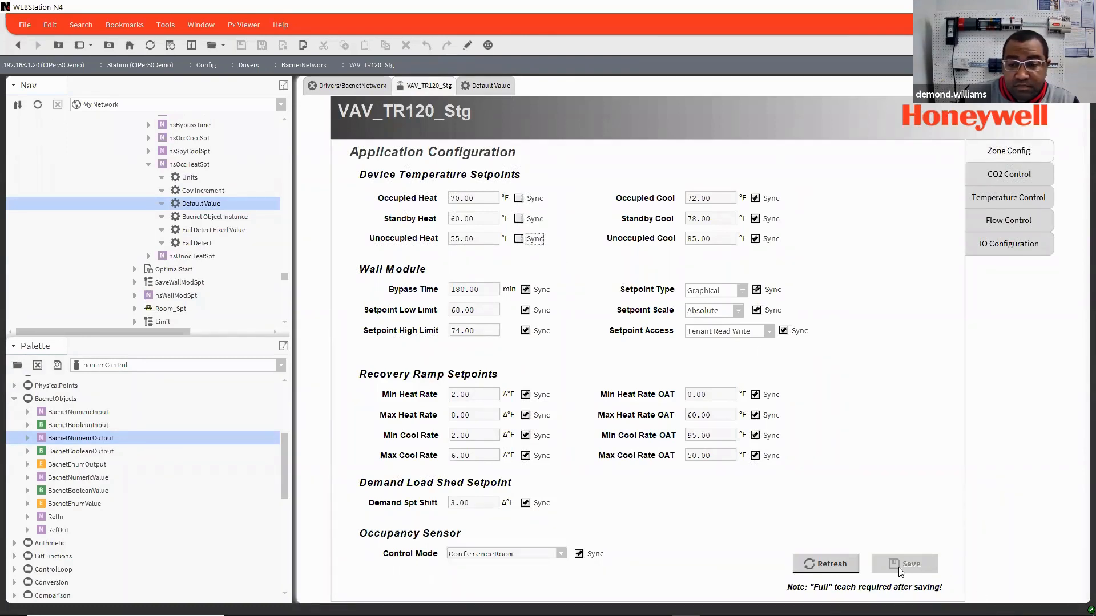
{"action": "left_click", "coordinate": [828, 564]}
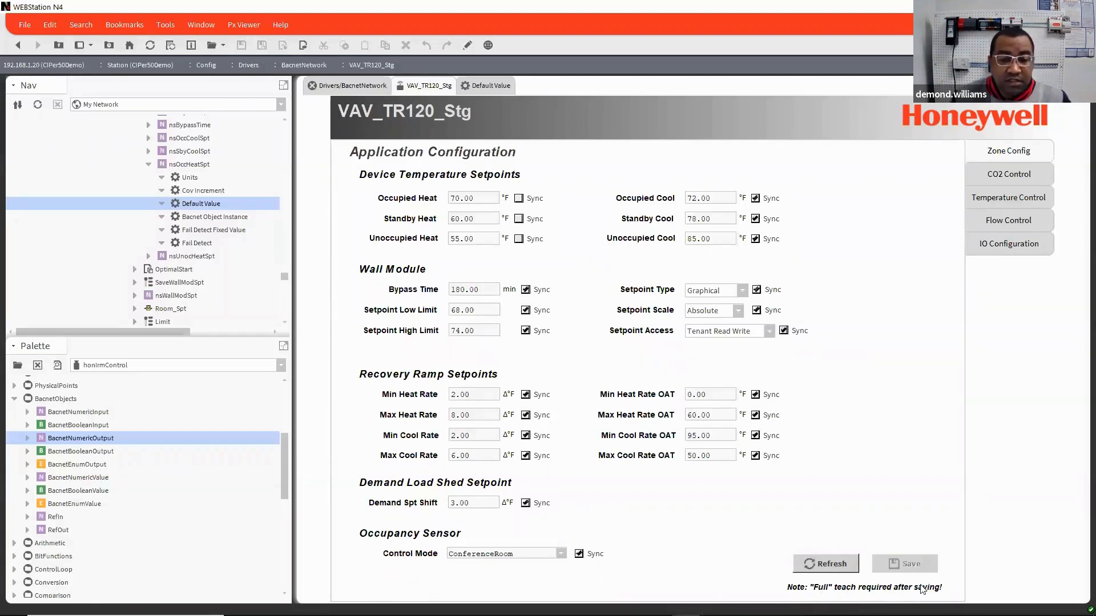
Step: Open the Irm Bacnet Device Manager view of the BacnetNetwork
{"action": "left_click", "coordinate": [360, 85]}
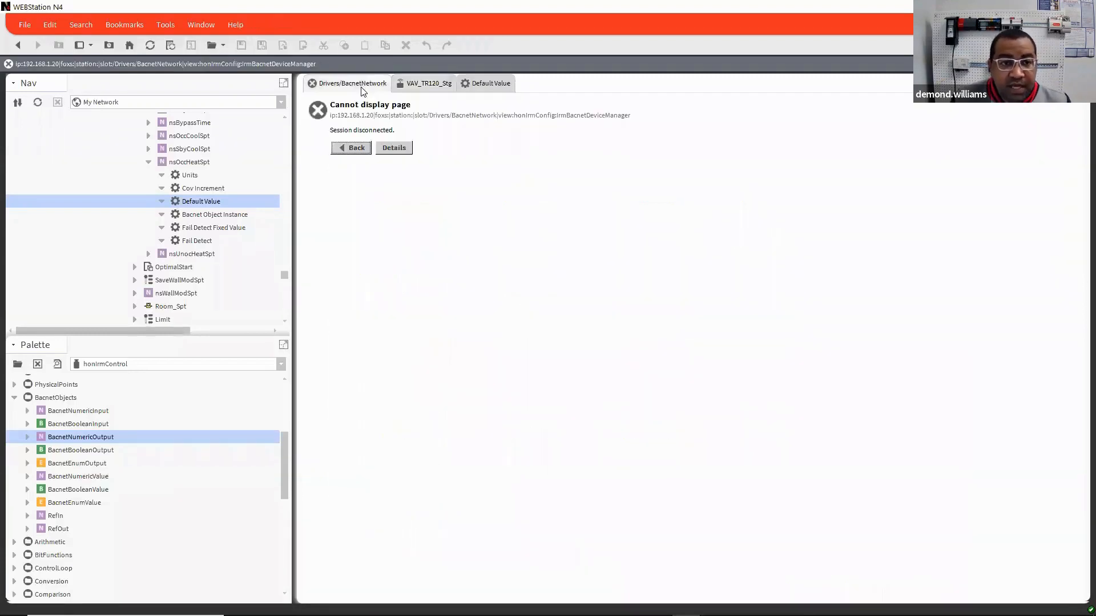
{"action": "scroll", "coordinate": [208, 211], "scroll_direction": "up", "scroll_amount": 10}
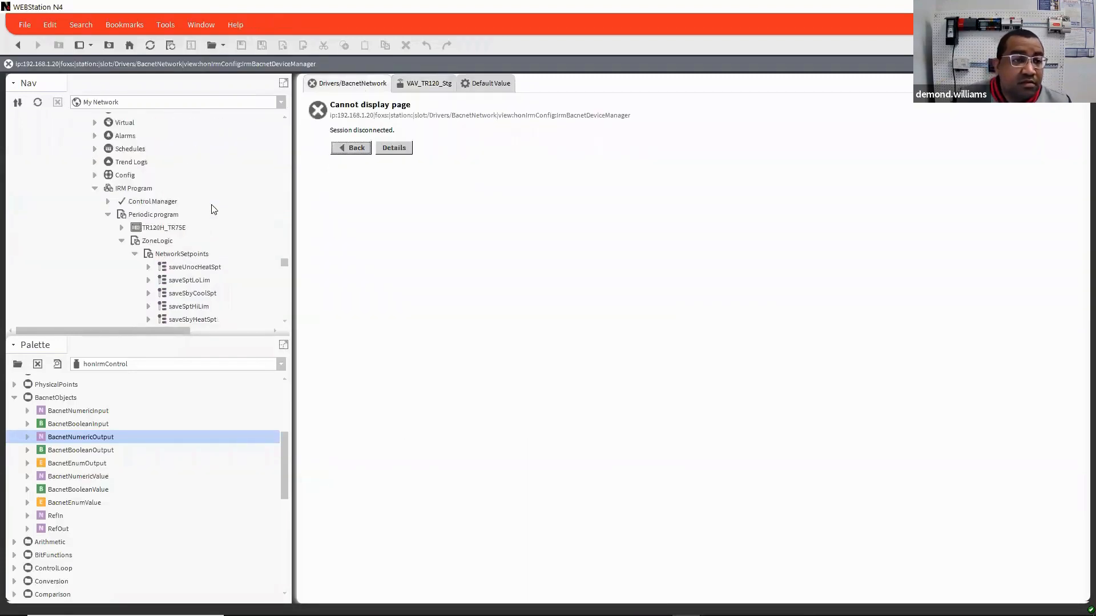
{"action": "scroll", "coordinate": [213, 208], "scroll_direction": "up", "scroll_amount": 1}
{"action": "scroll", "coordinate": [214, 208], "scroll_direction": "down", "scroll_amount": 2}
{"action": "scroll", "coordinate": [205, 197], "scroll_direction": "up", "scroll_amount": 1}
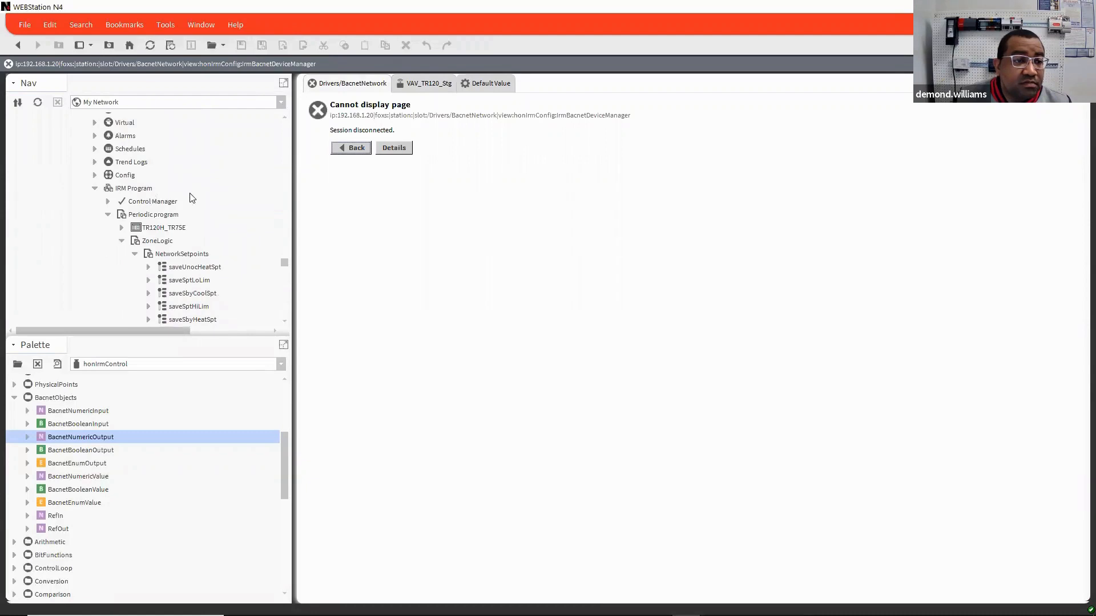
{"action": "scroll", "coordinate": [192, 198], "scroll_direction": "up", "scroll_amount": 4}
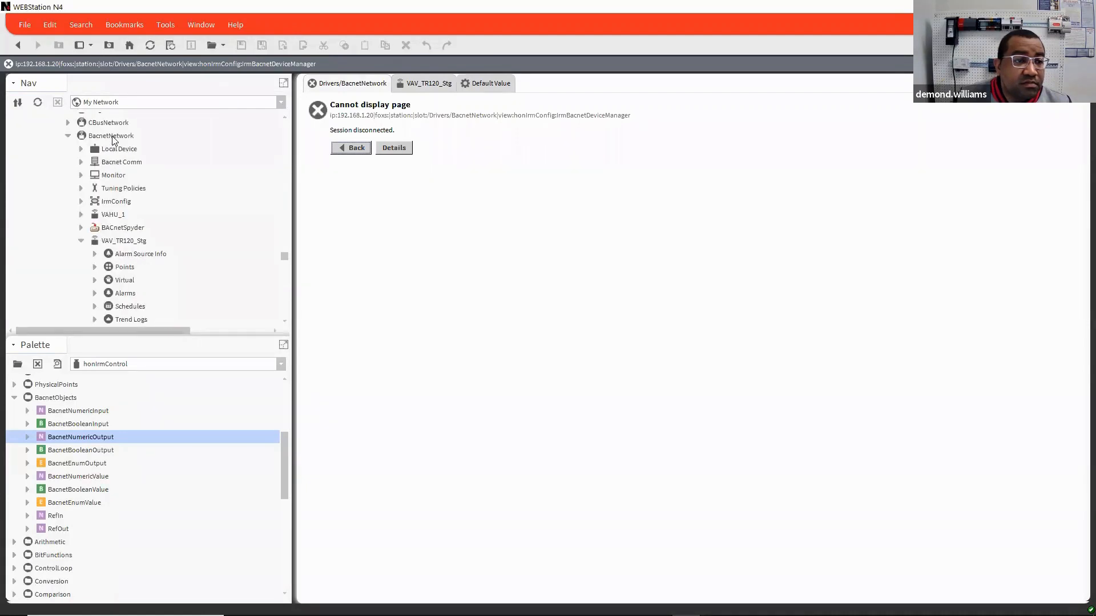
{"action": "right_click", "coordinate": [114, 137]}
{"action": "mouse_move", "coordinate": [171, 142]}
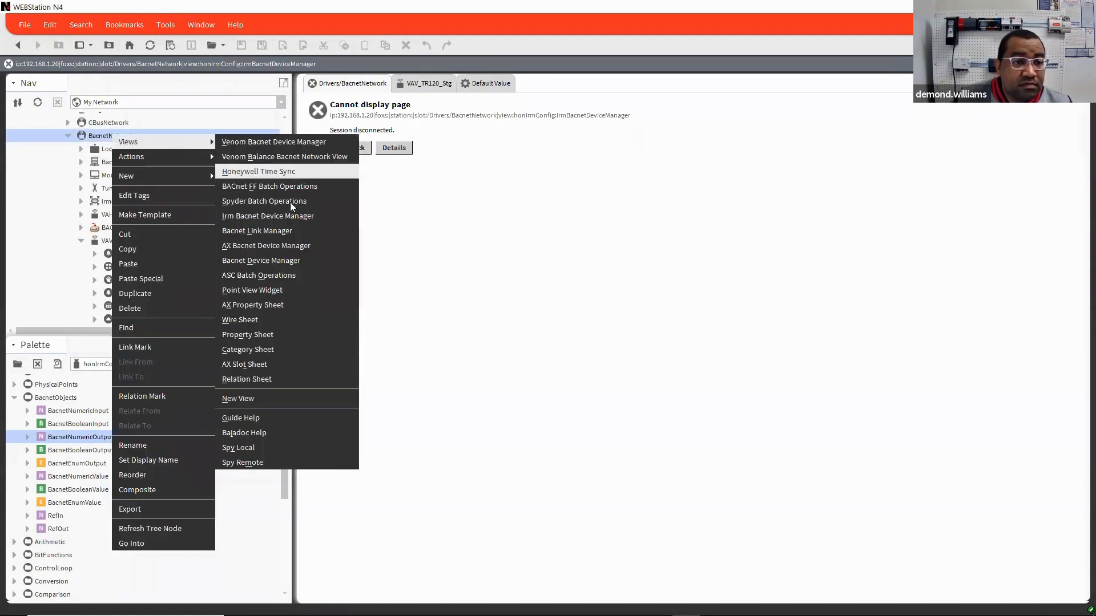
{"action": "left_click", "coordinate": [286, 216]}
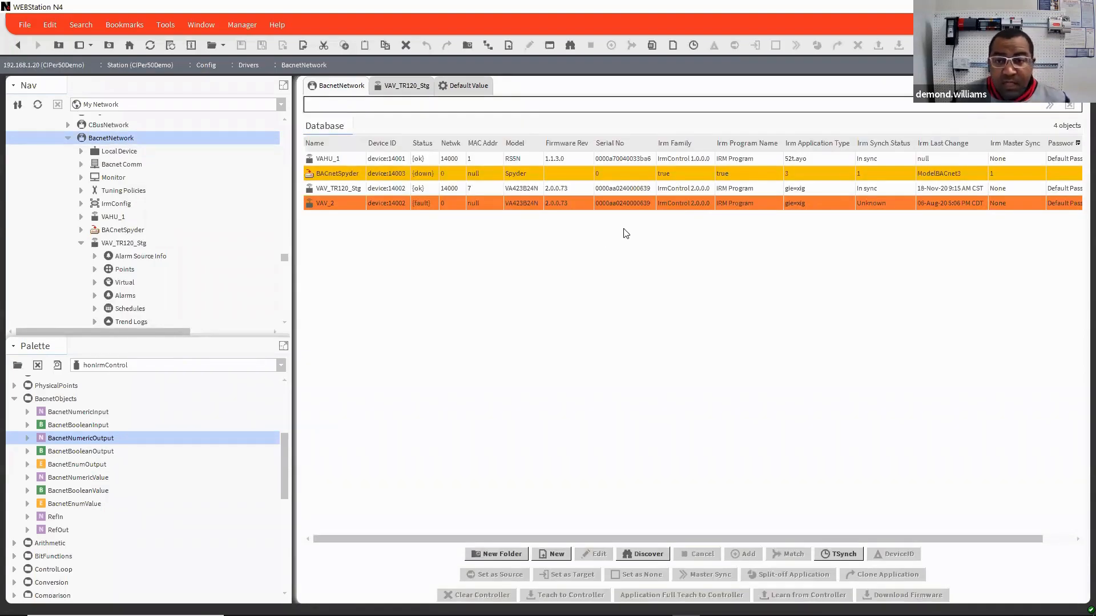
Step: Open the wire sheet of the IRM Program under the VAV_TR120_Stg device
{"action": "left_click", "coordinate": [681, 204]}
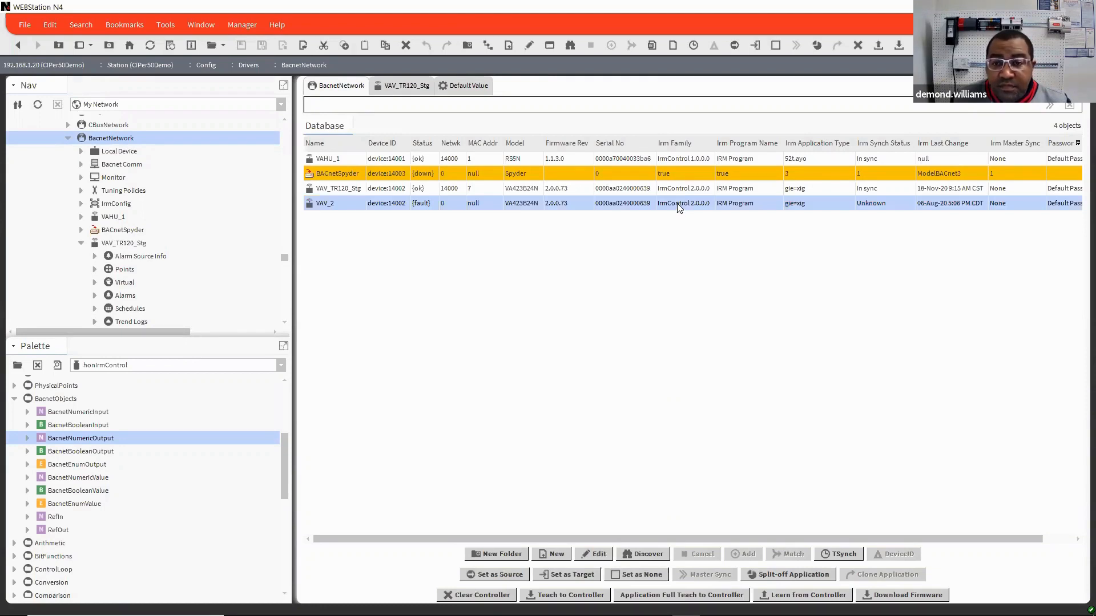
{"action": "left_click", "coordinate": [794, 189]}
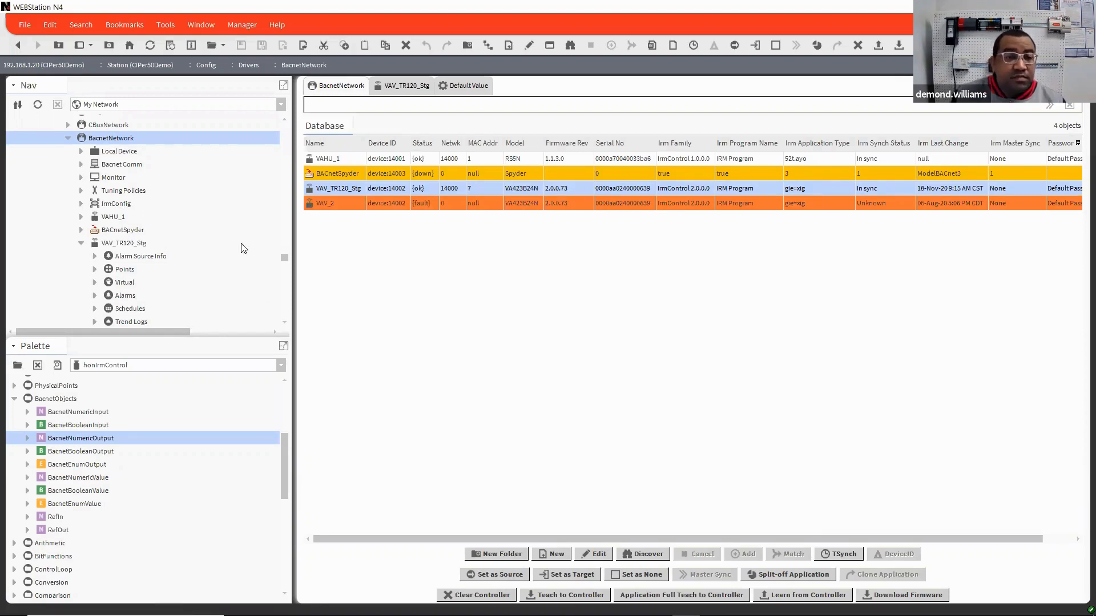
{"action": "scroll", "coordinate": [177, 252], "scroll_direction": "down", "scroll_amount": 1}
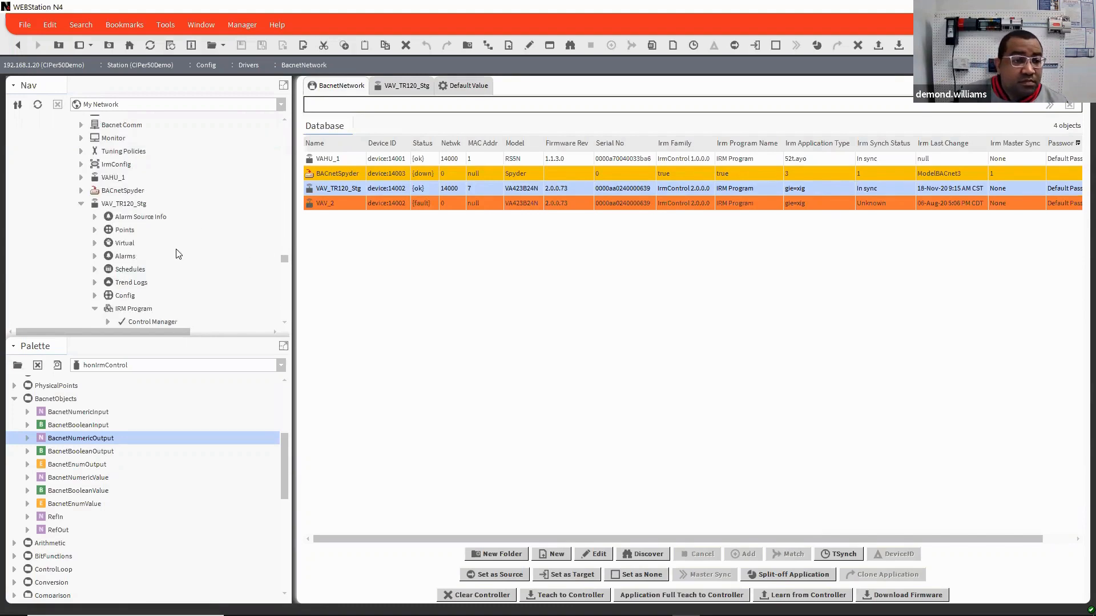
{"action": "scroll", "coordinate": [177, 253], "scroll_direction": "down", "scroll_amount": 3}
{"action": "scroll", "coordinate": [254, 251], "scroll_direction": "down", "scroll_amount": 3}
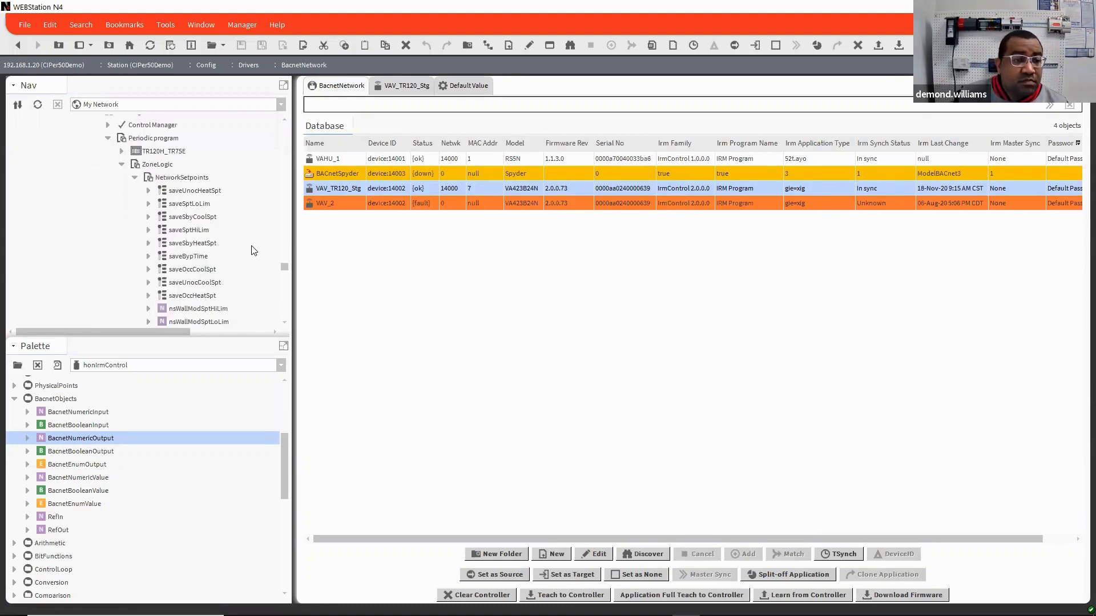
{"action": "scroll", "coordinate": [172, 229], "scroll_direction": "up", "scroll_amount": 3}
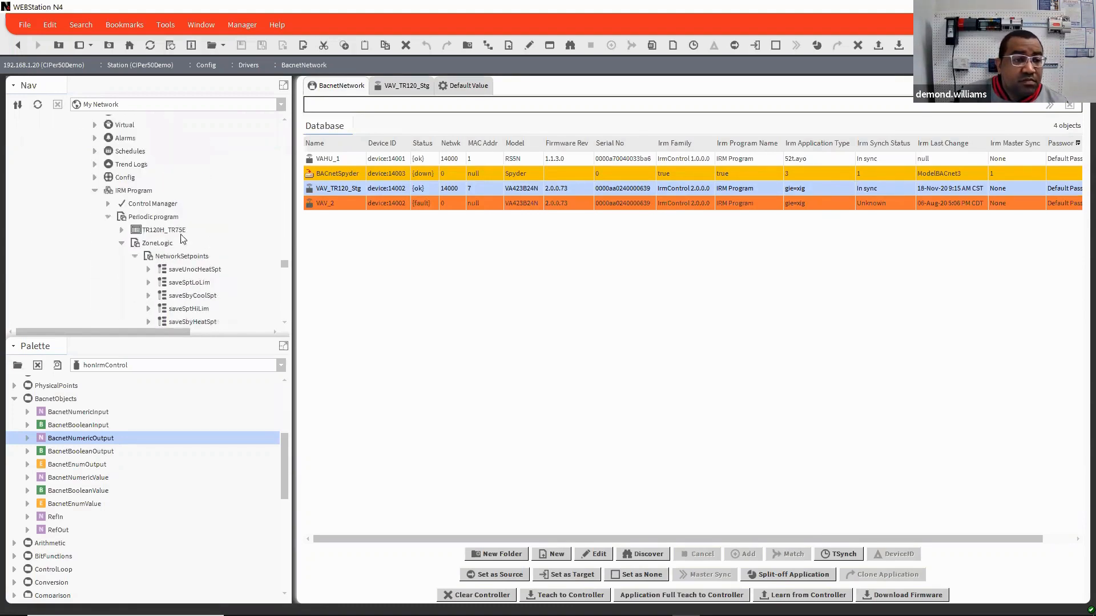
{"action": "left_click", "coordinate": [150, 217]}
{"action": "double_click", "coordinate": [137, 192]}
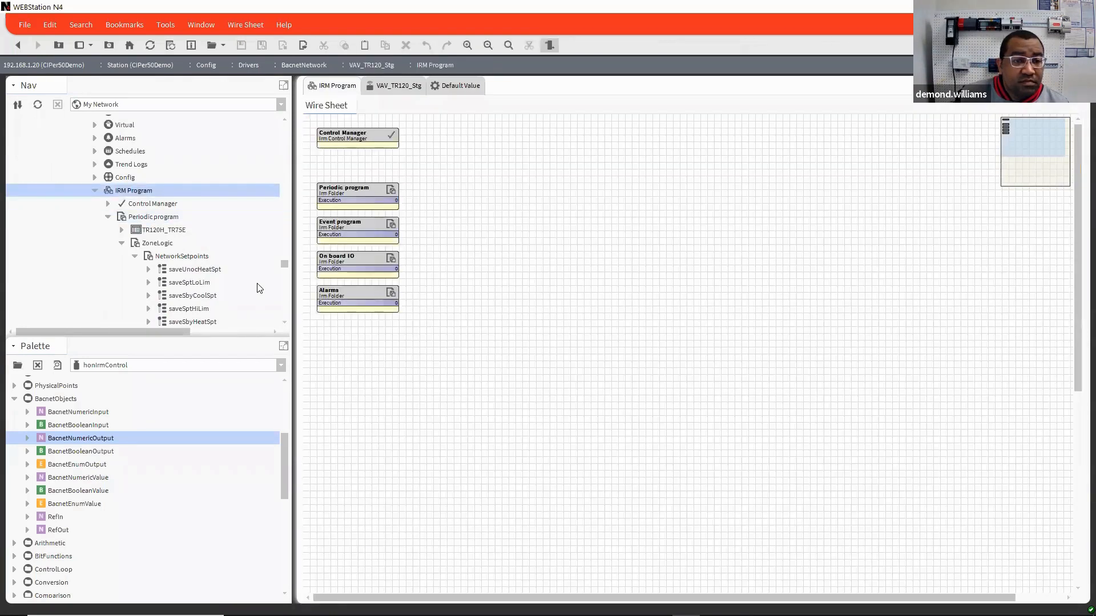
Step: Open the NetworkSetpoints wire sheet inside the ZoneLogic folder of the Periodic program
{"action": "scroll", "coordinate": [260, 288], "scroll_direction": "down", "scroll_amount": 3}
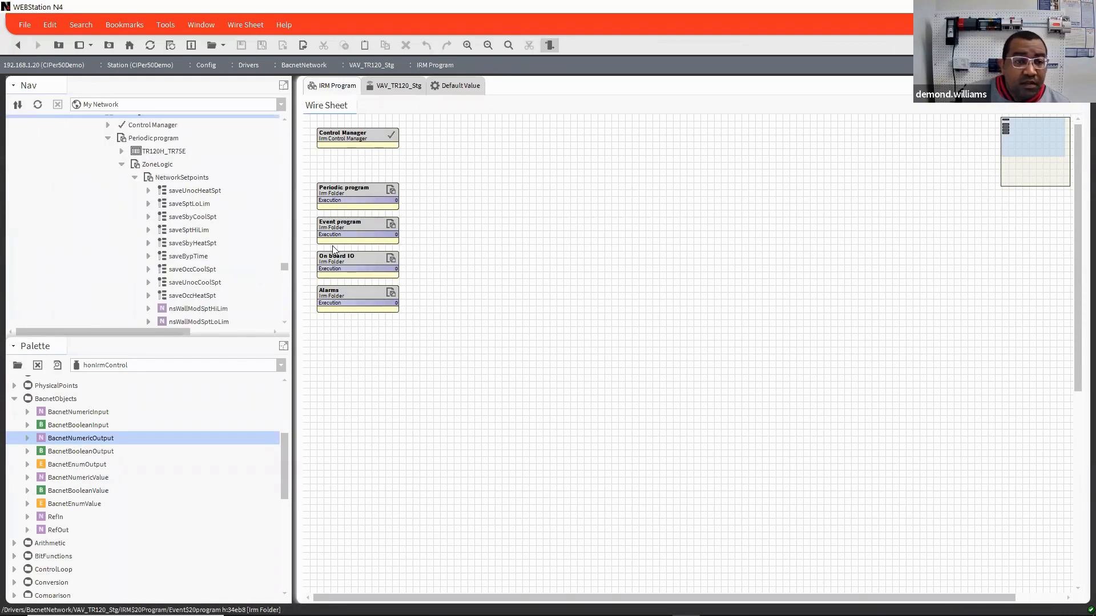
{"action": "left_click", "coordinate": [368, 190]}
{"action": "double_click", "coordinate": [360, 189]}
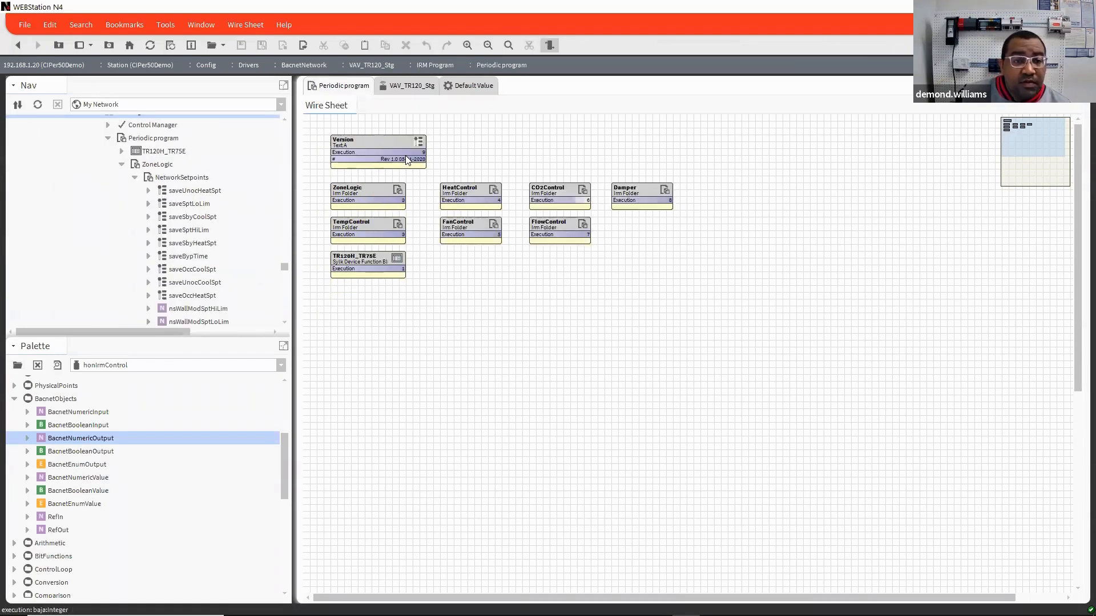
{"action": "left_click", "coordinate": [360, 189]}
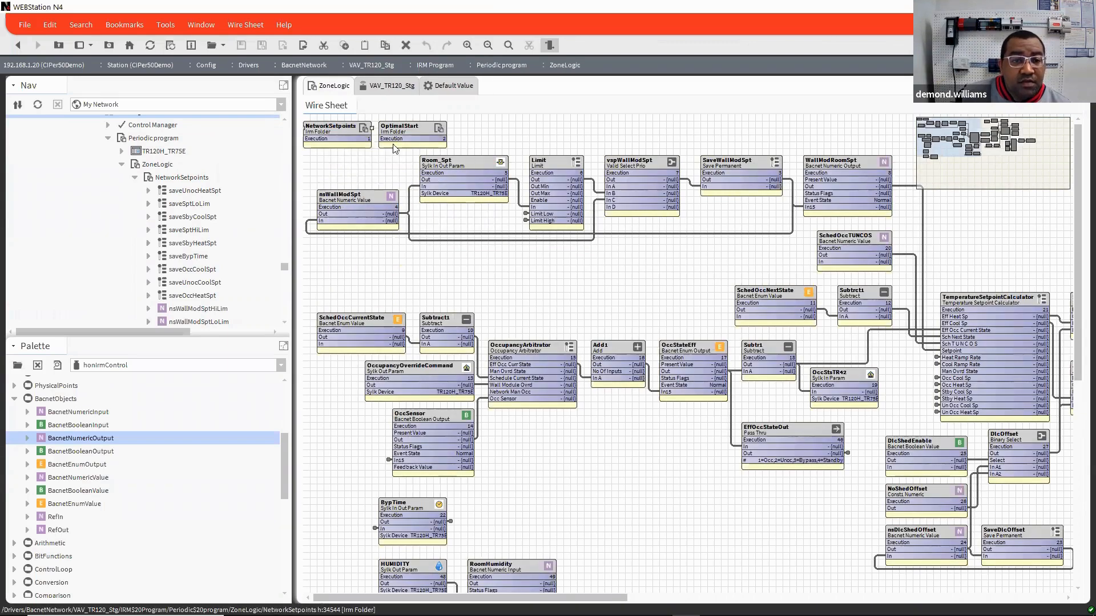
{"action": "double_click", "coordinate": [343, 134]}
{"action": "left_click", "coordinate": [351, 134]}
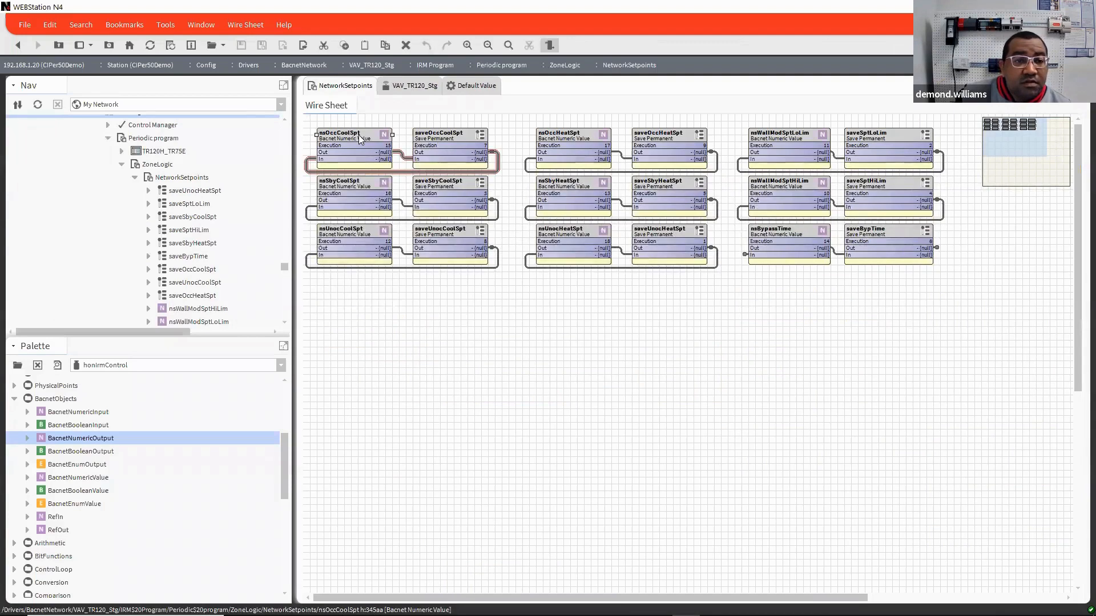
Step: Open the property sheet of nsOccCoolSpt and expand its Default Value slot to inspect Master Sync Enabled
{"action": "right_click", "coordinate": [369, 136]}
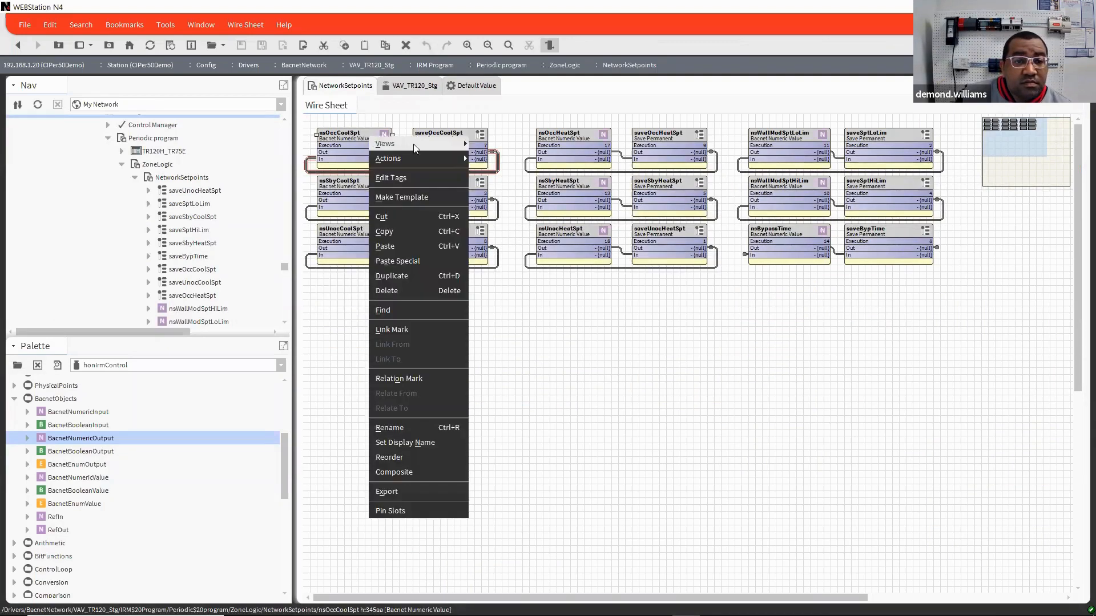
{"action": "left_click", "coordinate": [728, 339]}
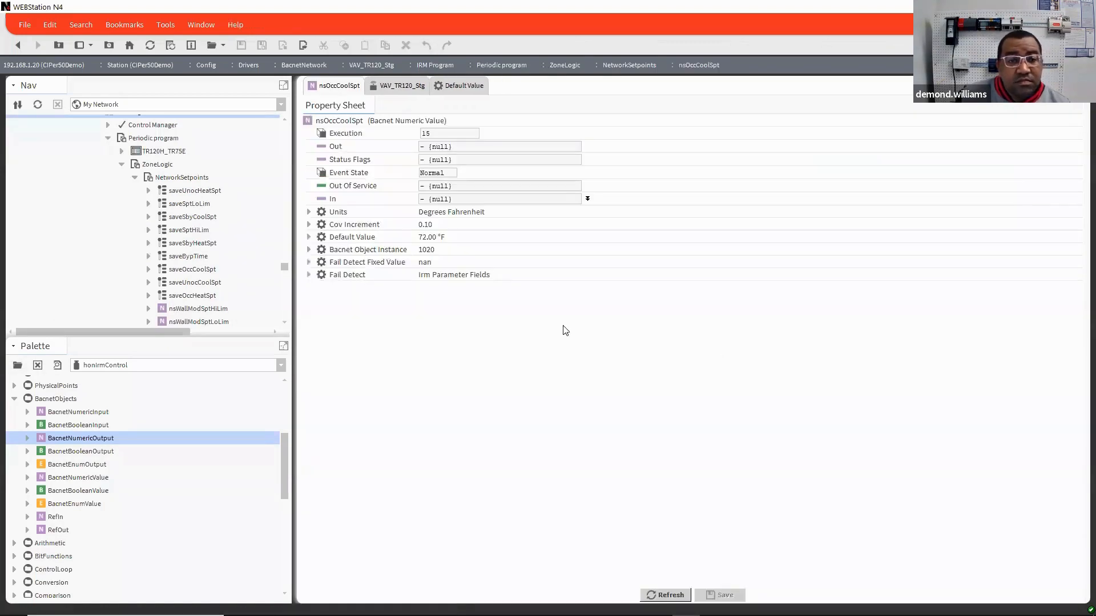
{"action": "left_click", "coordinate": [309, 237]}
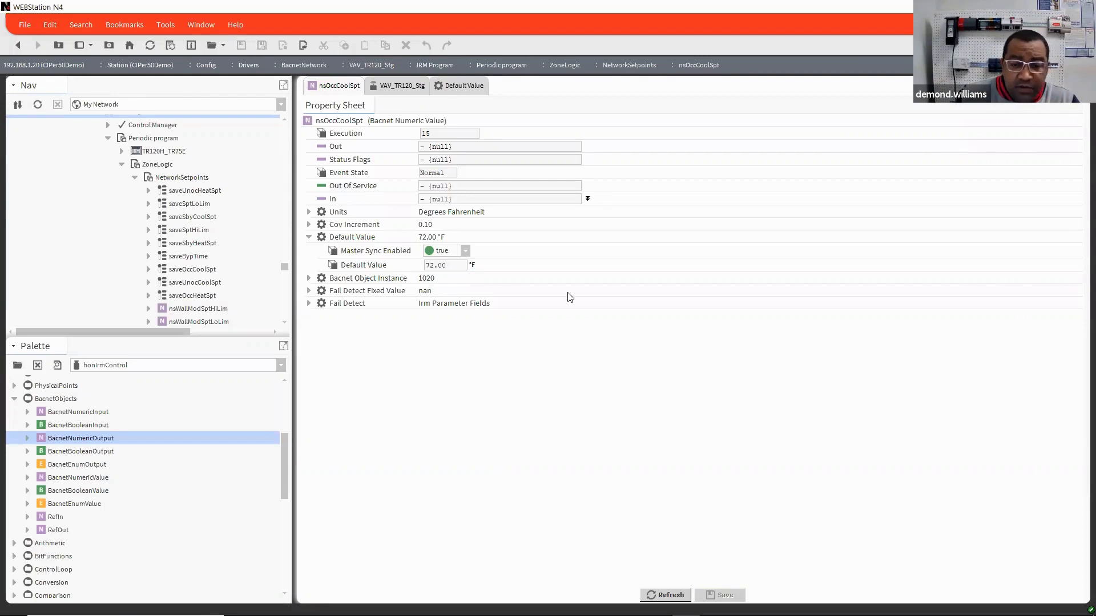
Step: Collapse ZoneLogic in the navigation tree and go back through the wire sheets to the BacnetNetwork device manager
{"action": "left_click", "coordinate": [122, 165]}
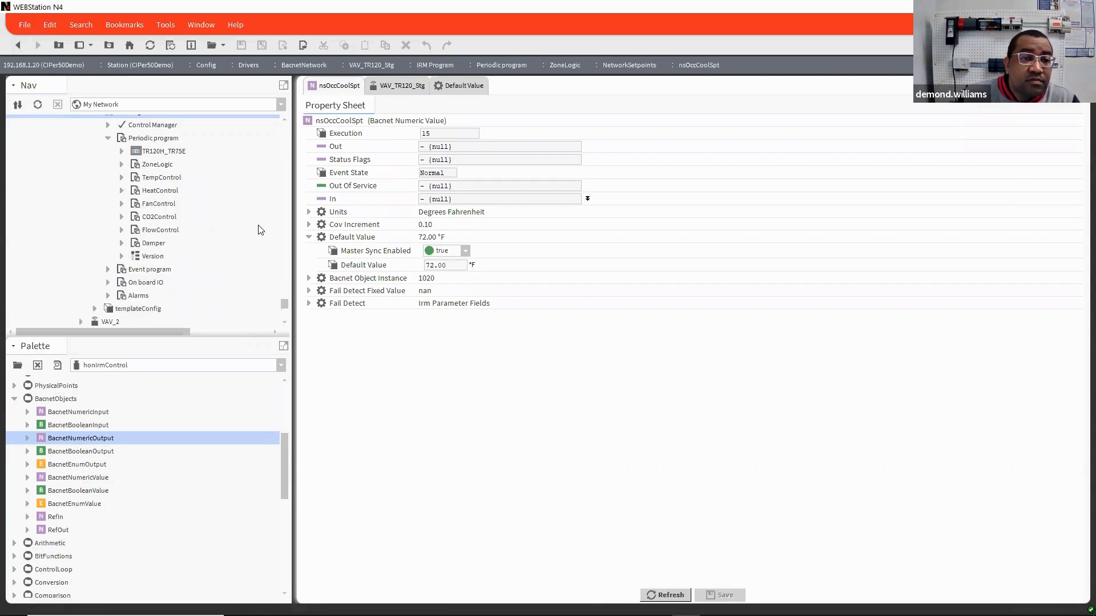
{"action": "scroll", "coordinate": [257, 227], "scroll_direction": "up", "scroll_amount": 5}
{"action": "left_click", "coordinate": [19, 47]}
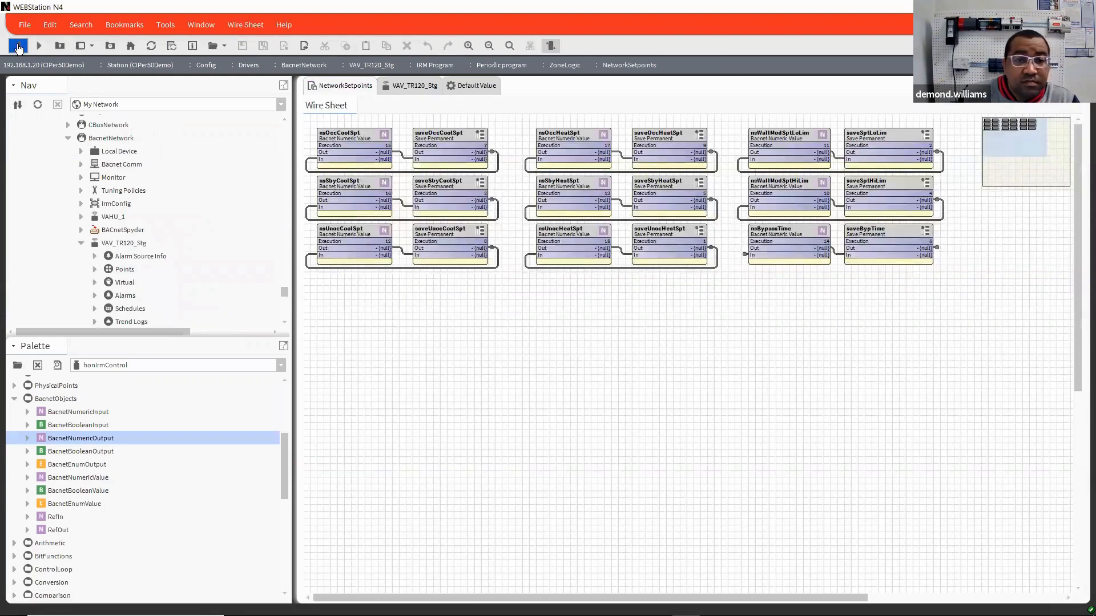
{"action": "left_click", "coordinate": [19, 47]}
{"action": "left_click", "coordinate": [19, 47]}
{"action": "left_click", "coordinate": [18, 47]}
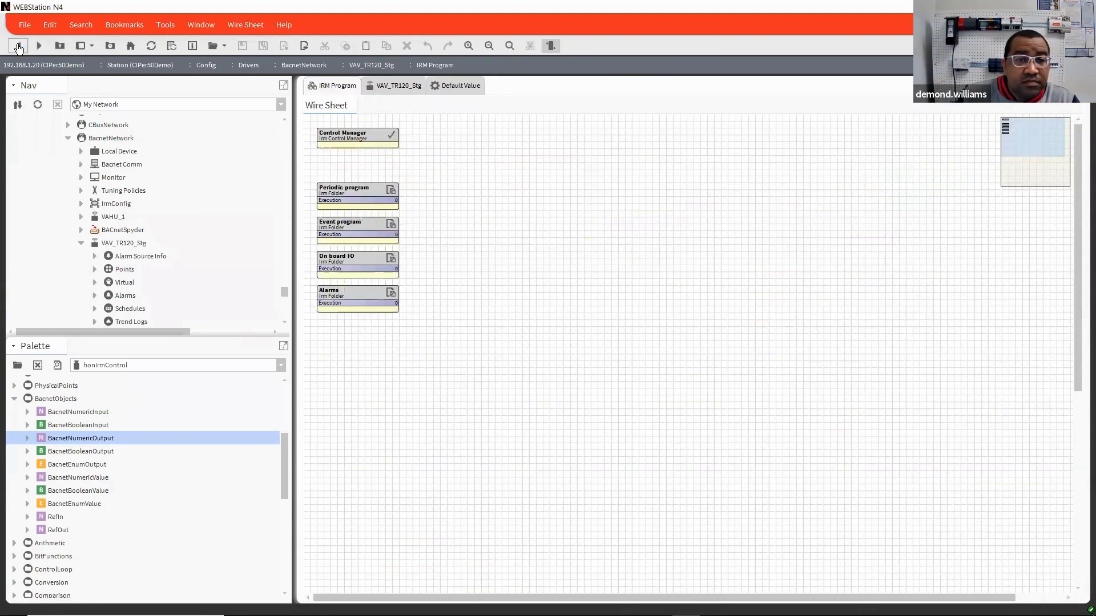
{"action": "left_click", "coordinate": [19, 47]}
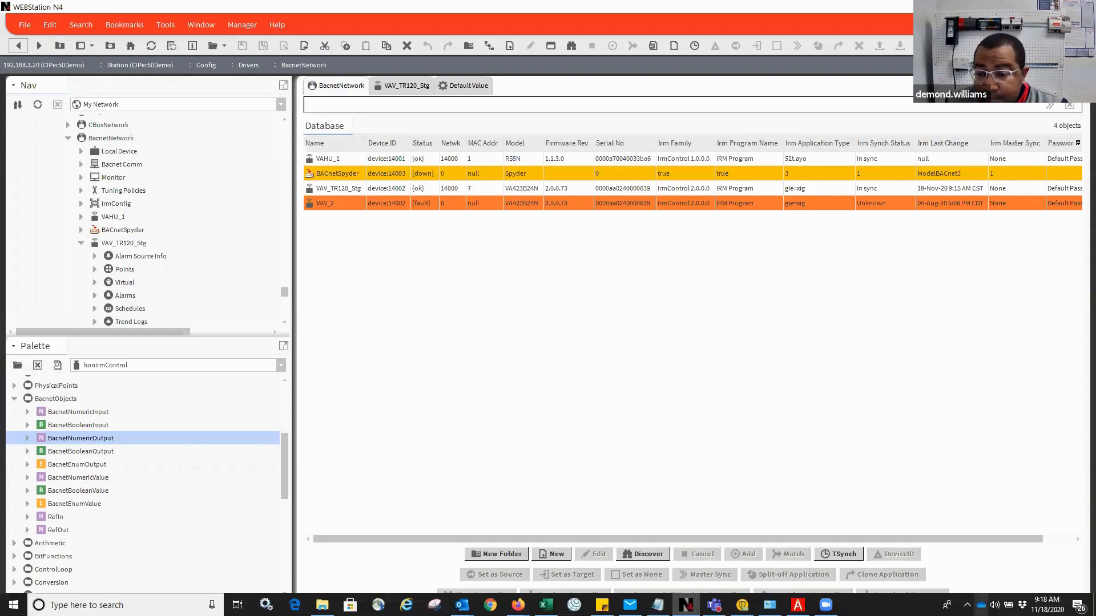
Step: Raise the computer's speaker volume and close the volume control
{"action": "left_click", "coordinate": [995, 605]}
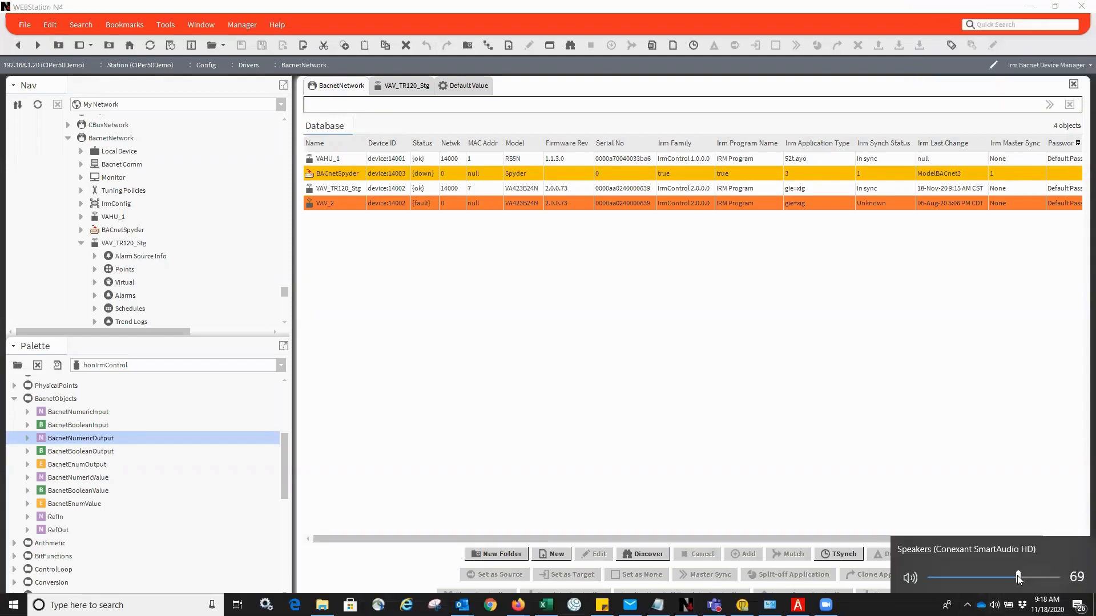
{"action": "left_click_drag", "start_coordinate": [1020, 578], "coordinate": [1042, 583]}
{"action": "left_click", "coordinate": [986, 441]}
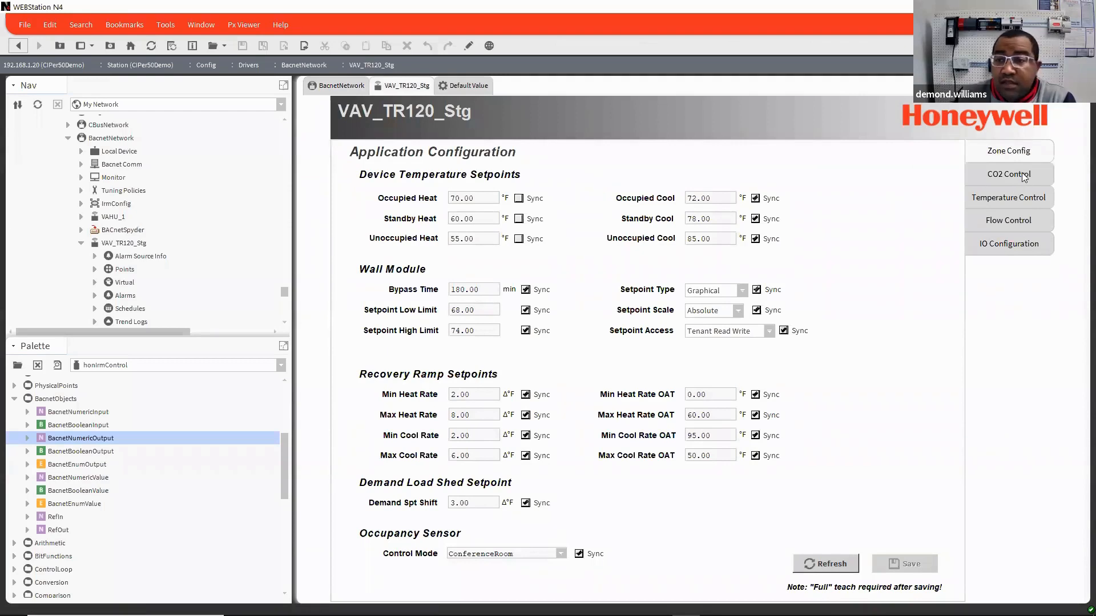
Step: Review the Temperature Control page of the VAV_TR120_Stg application configuration and return to the BacnetNetwork device manager
{"action": "left_click", "coordinate": [1010, 199]}
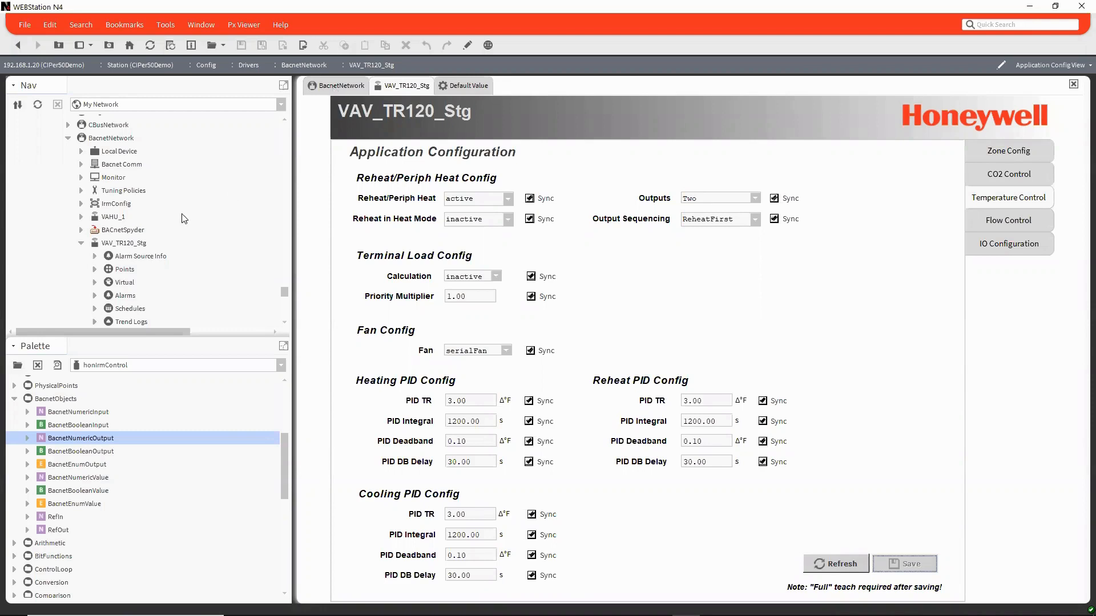
{"action": "left_click", "coordinate": [81, 244]}
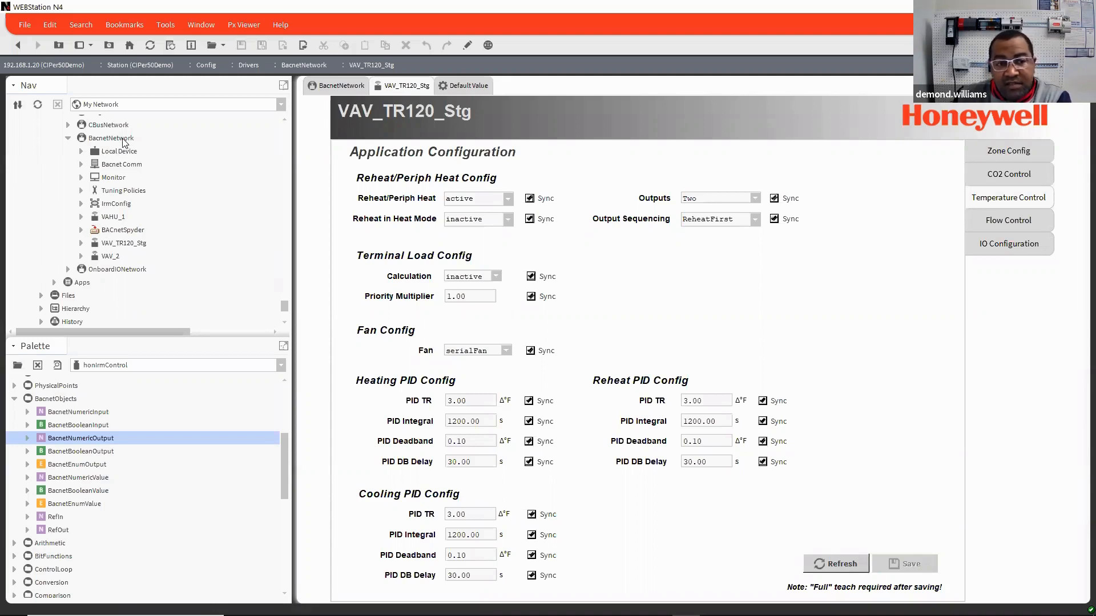
{"action": "left_click", "coordinate": [345, 87]}
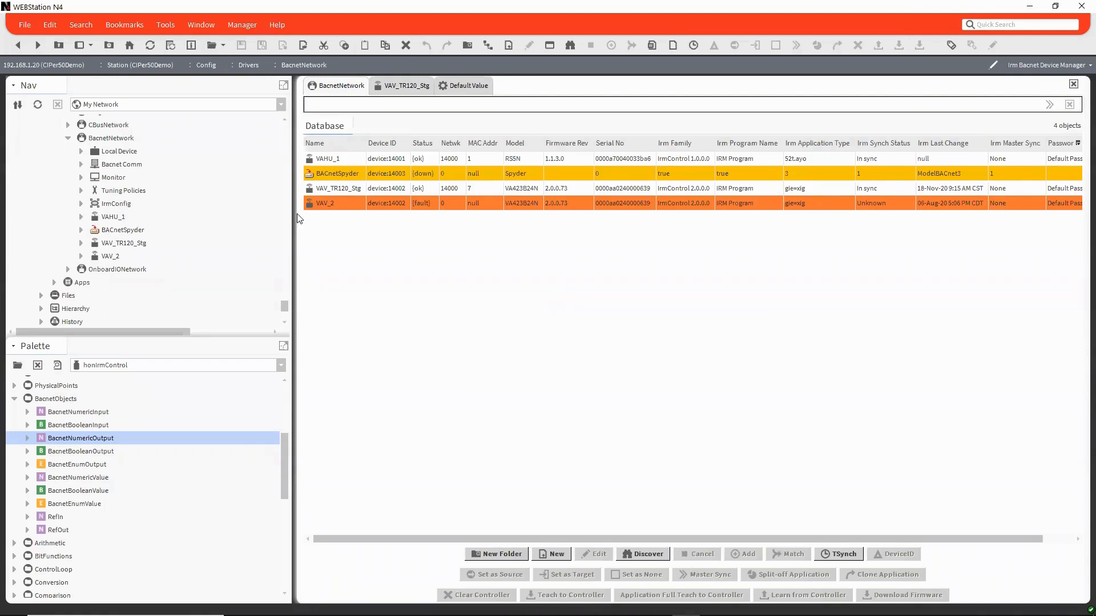
Step: Expand VAV_TR120_Stg in the navigation tree and open the ZoneLogic wire sheet of its Periodic program
{"action": "scroll", "coordinate": [193, 233], "scroll_direction": "up", "scroll_amount": 1}
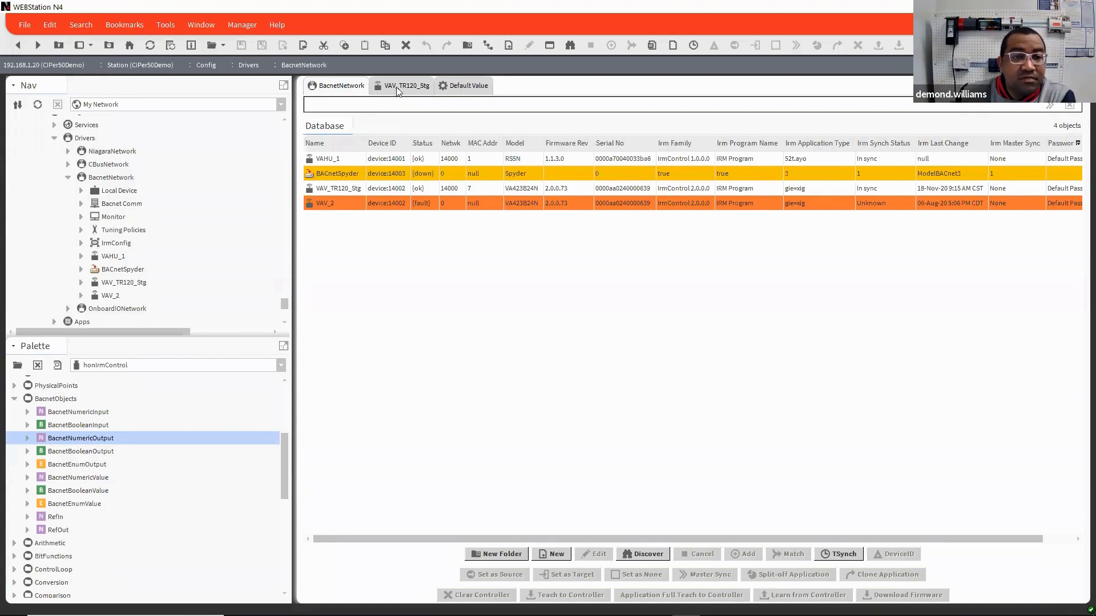
{"action": "left_click", "coordinate": [415, 90]}
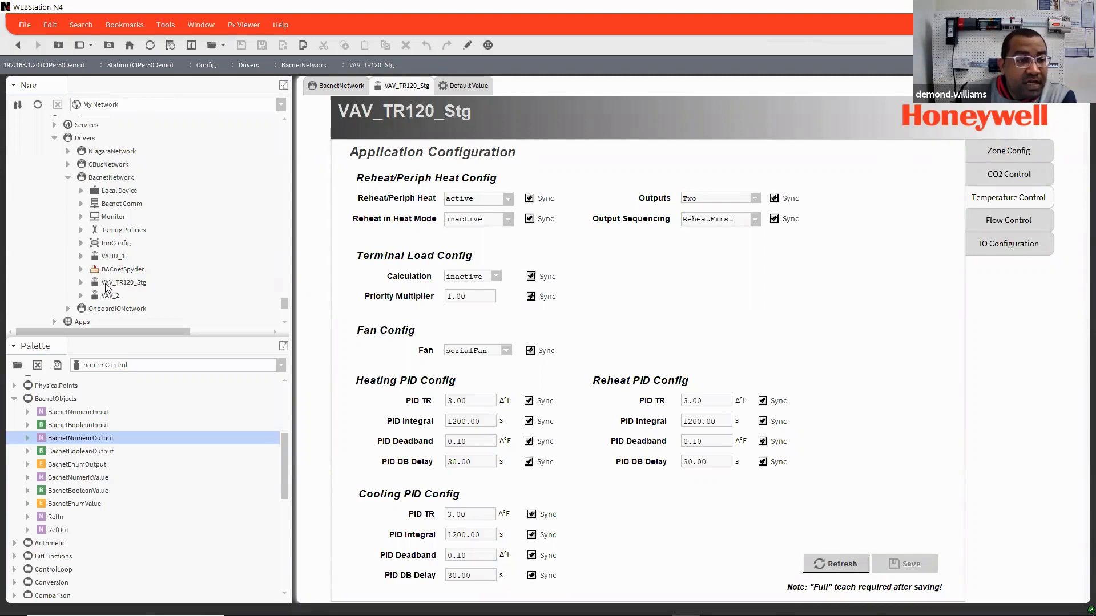
{"action": "double_click", "coordinate": [126, 284]}
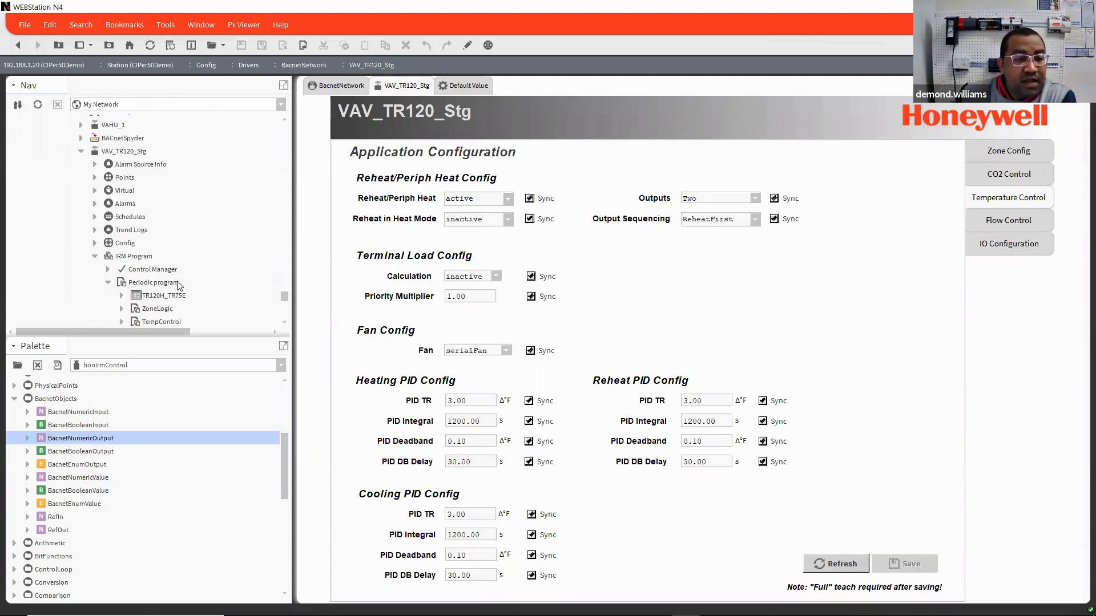
{"action": "scroll", "coordinate": [216, 280], "scroll_direction": "down", "scroll_amount": 1}
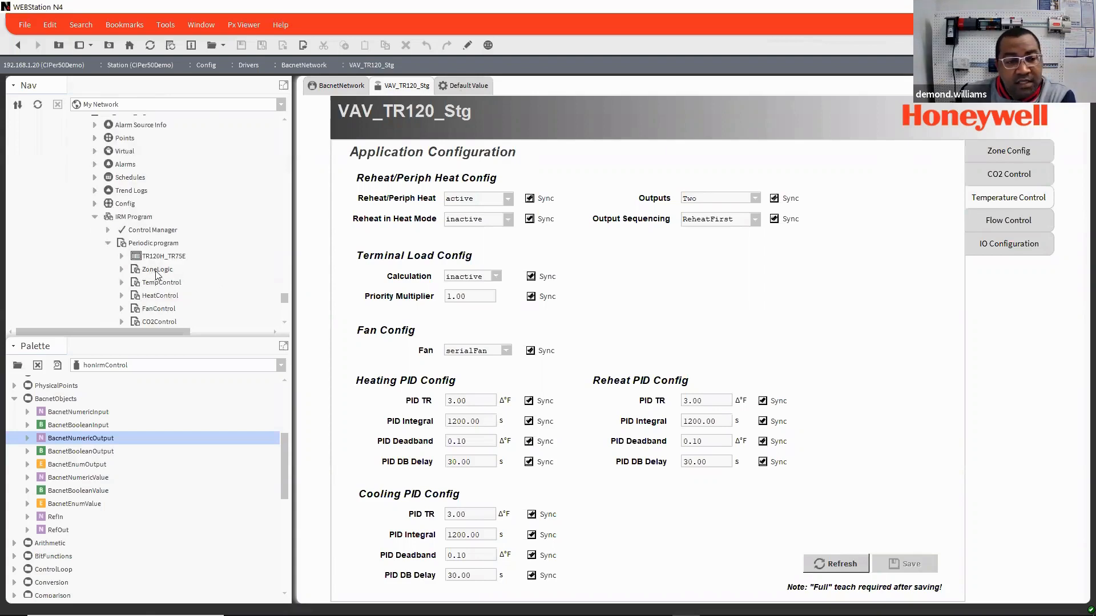
{"action": "left_click", "coordinate": [157, 273]}
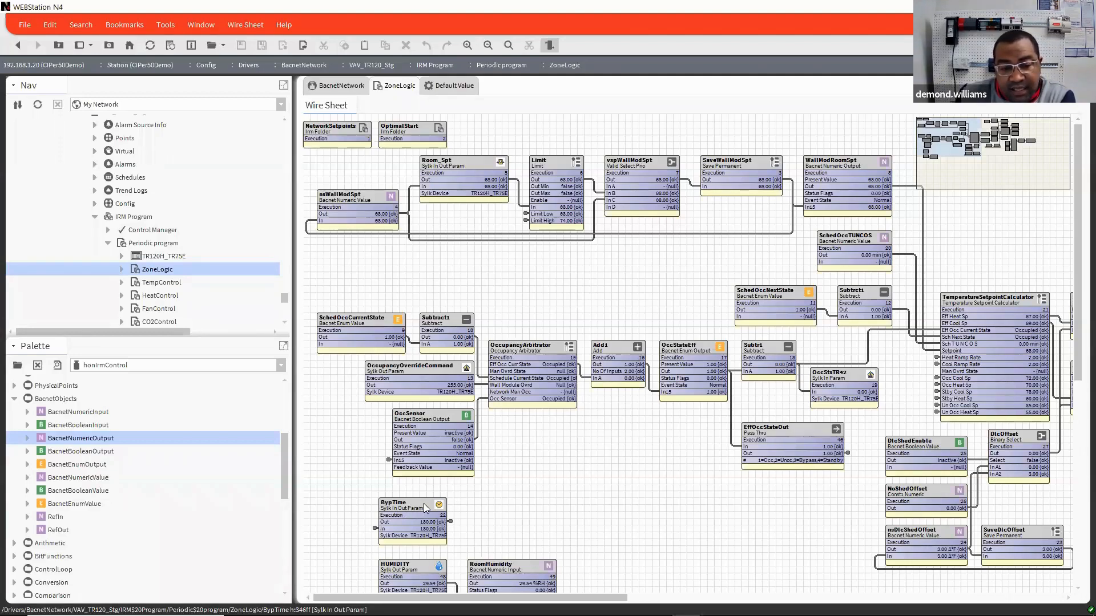
Step: Move the BypTime block slightly to the right in the ZoneLogic wire sheet and dismiss the notice
{"action": "left_click_drag", "start_coordinate": [424, 504], "coordinate": [463, 509]}
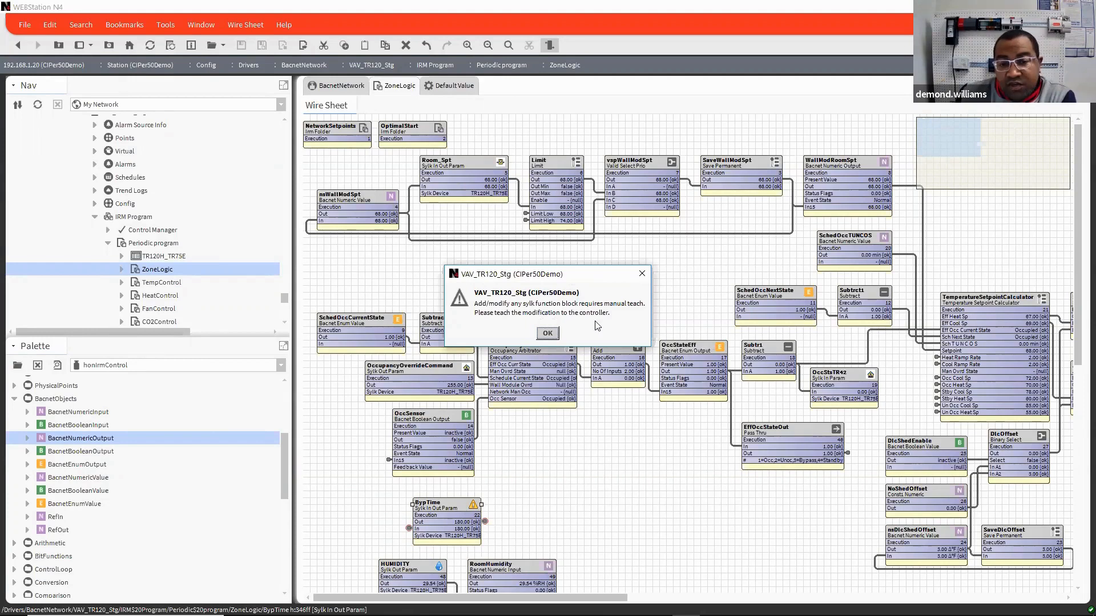
{"action": "left_click", "coordinate": [548, 334]}
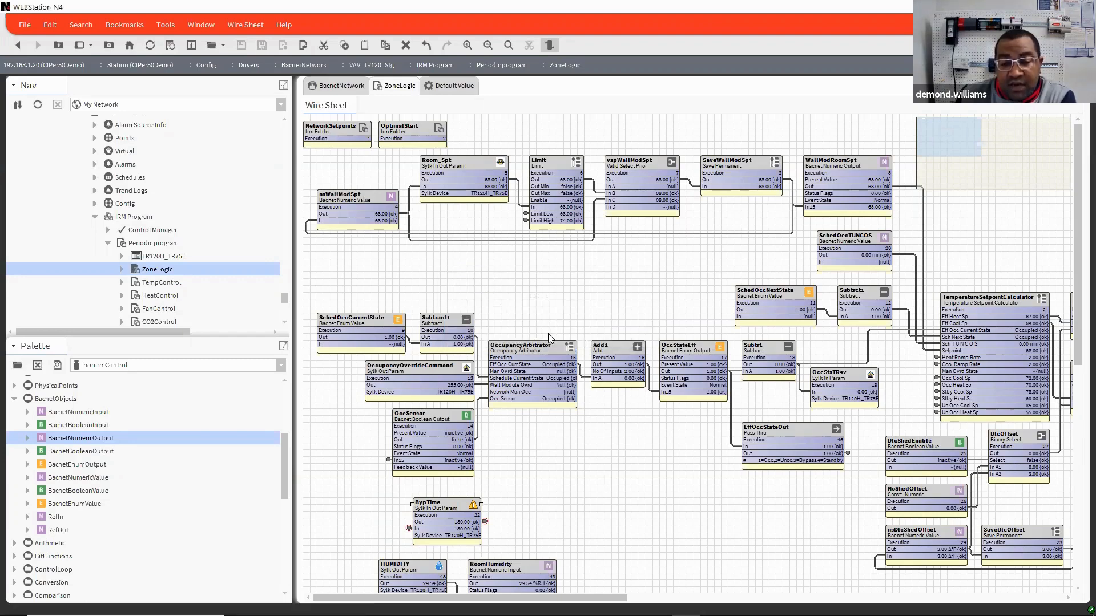
Step: Run an Application Full Teach to Controller for VAV_TR120_Stg from the BacnetNetwork device manager
{"action": "left_click", "coordinate": [341, 86]}
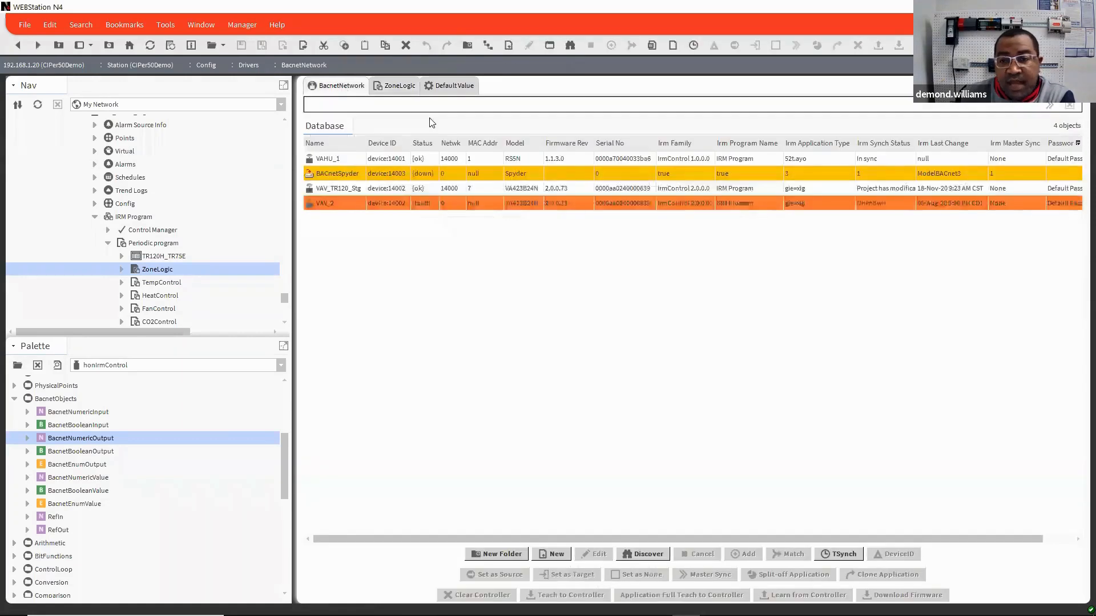
{"action": "left_click", "coordinate": [888, 189]}
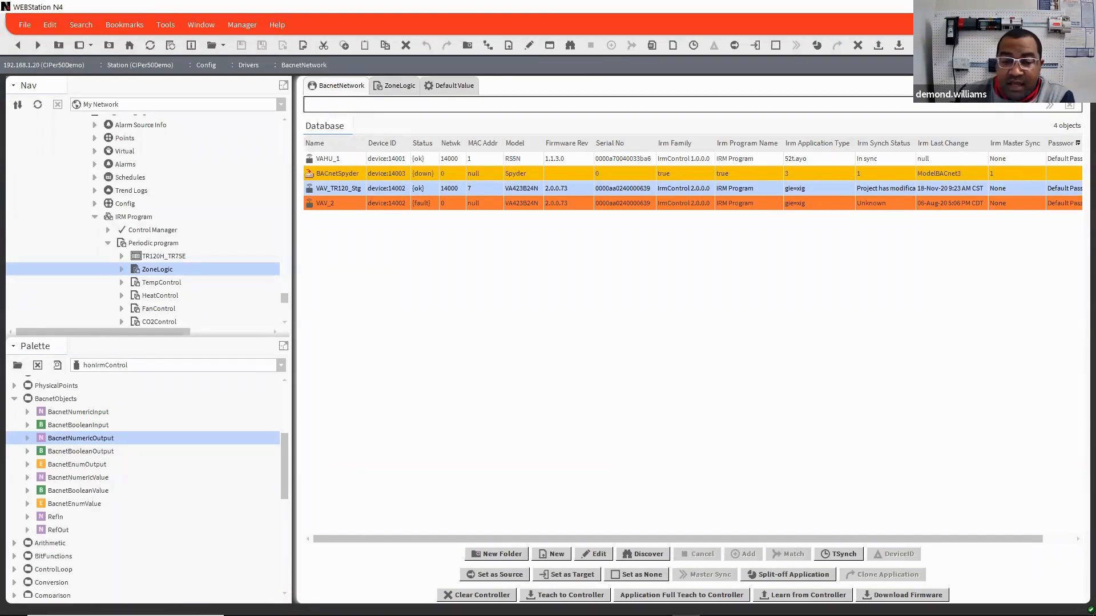
{"action": "left_click", "coordinate": [682, 595]}
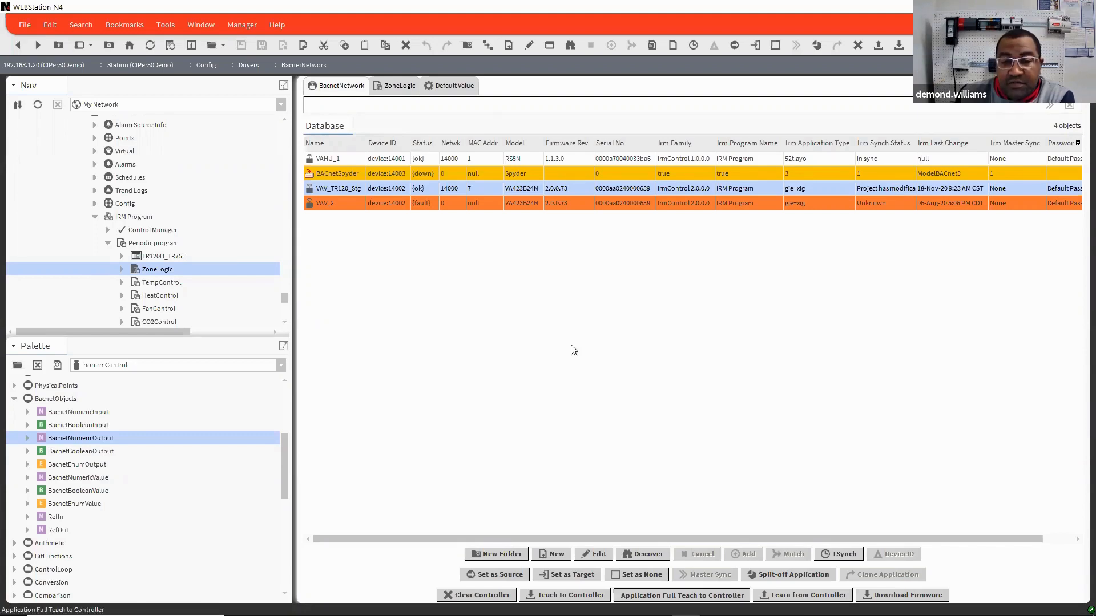
{"action": "left_click", "coordinate": [533, 345]}
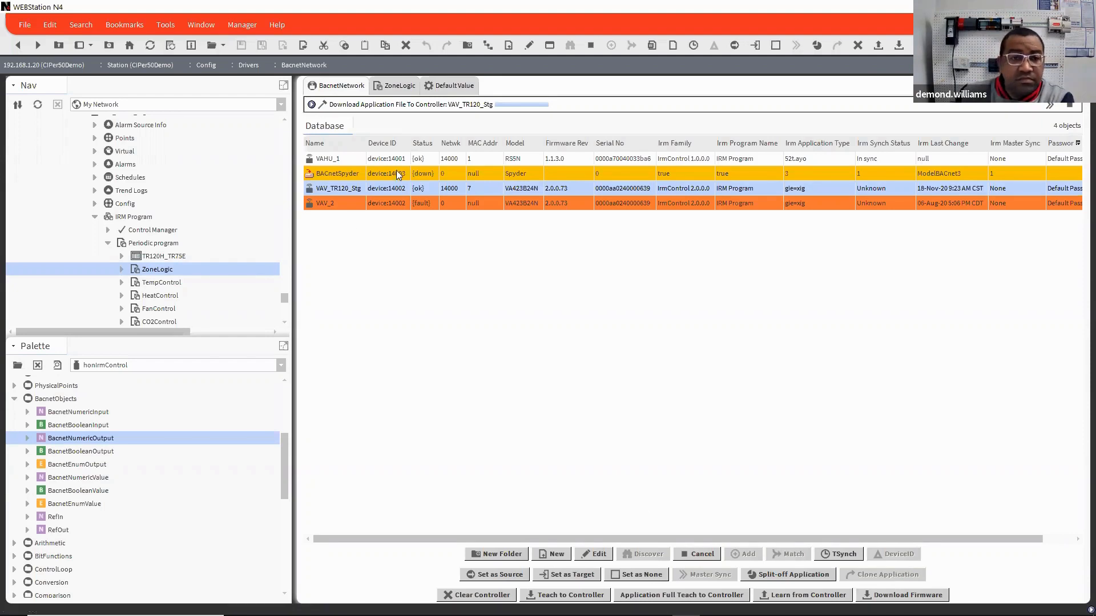
Step: Examine the ZoneLogic wire sheet and the program folders under VAV_TR120_Stg's IRM Program in the navigation tree
{"action": "left_click", "coordinate": [403, 85]}
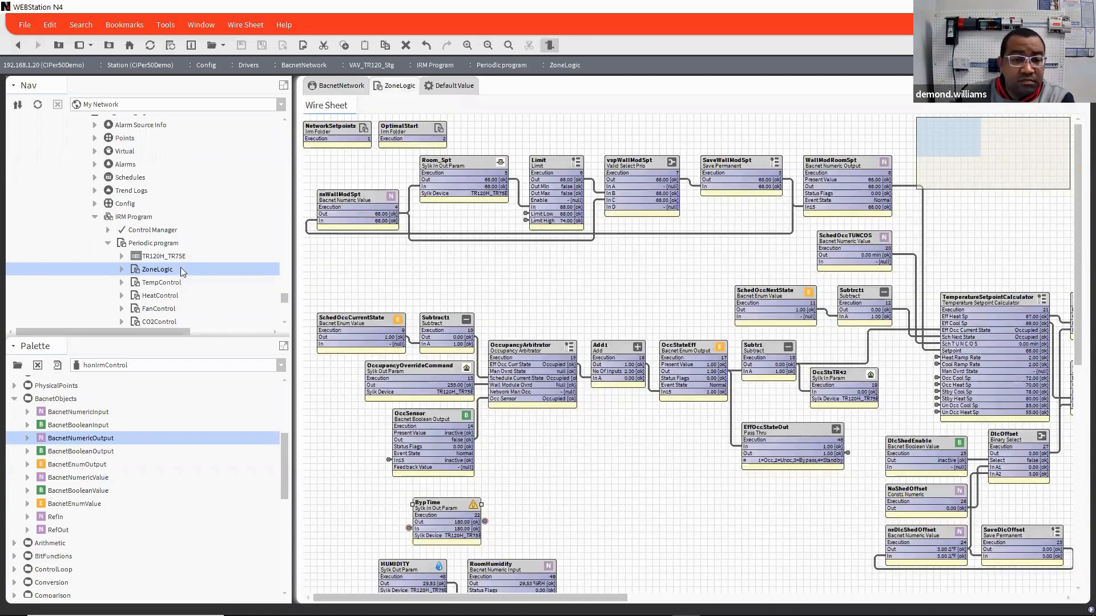
{"action": "scroll", "coordinate": [188, 267], "scroll_direction": "down", "scroll_amount": 3}
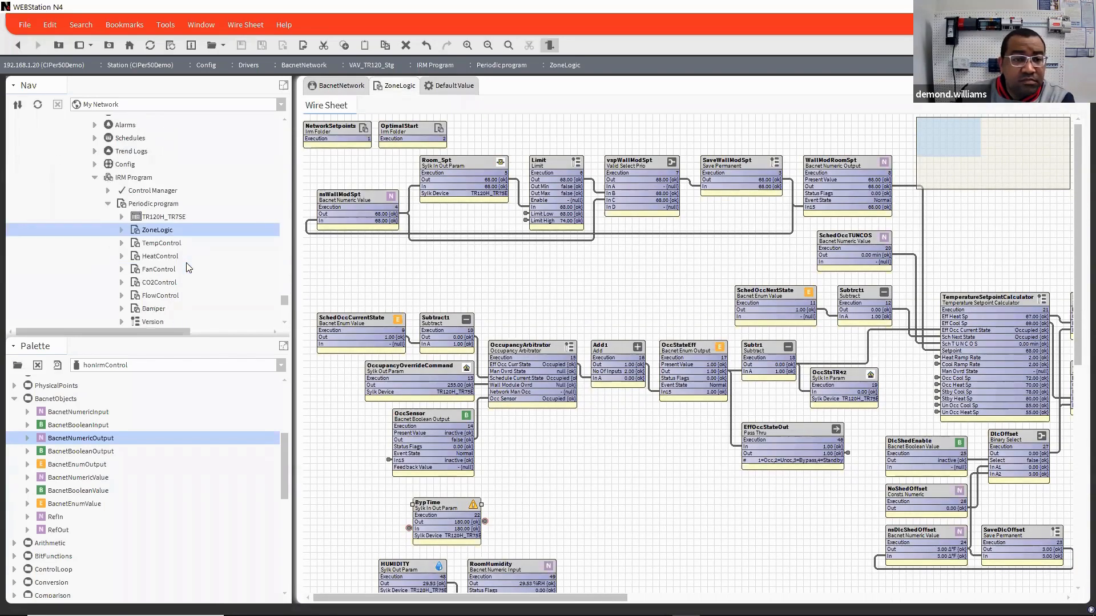
{"action": "scroll", "coordinate": [188, 268], "scroll_direction": "up", "scroll_amount": 1}
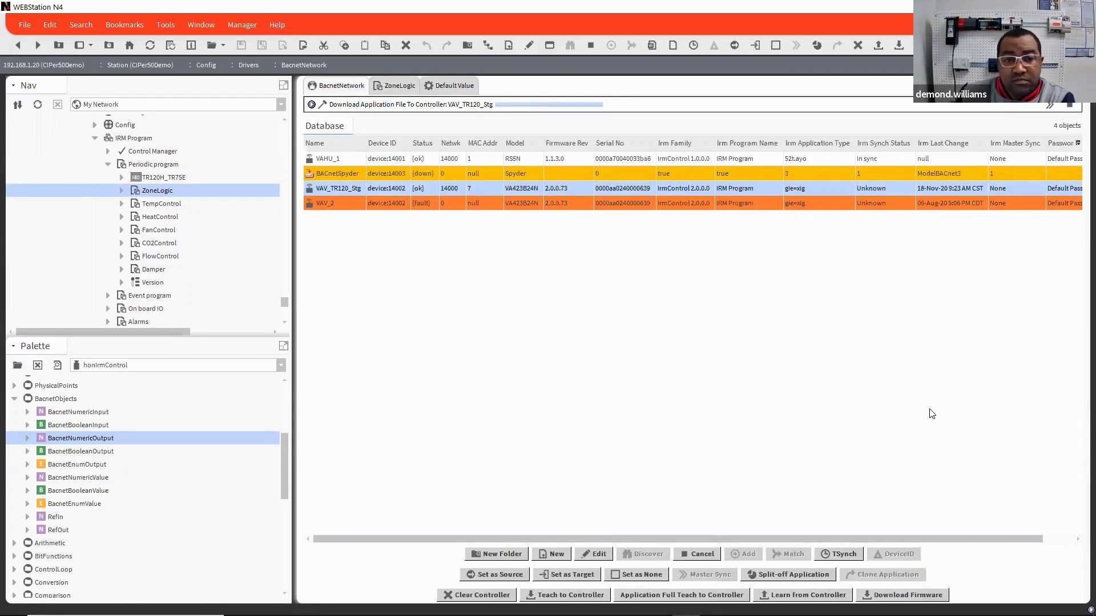
{"action": "scroll", "coordinate": [183, 283], "scroll_direction": "down", "scroll_amount": 1}
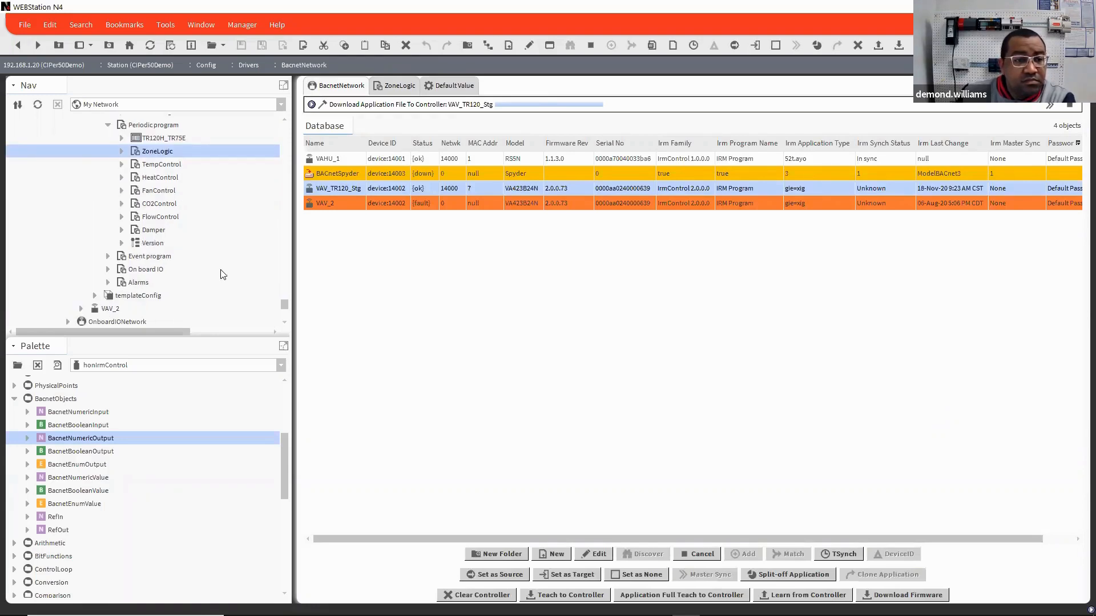
{"action": "scroll", "coordinate": [223, 274], "scroll_direction": "up", "scroll_amount": 1}
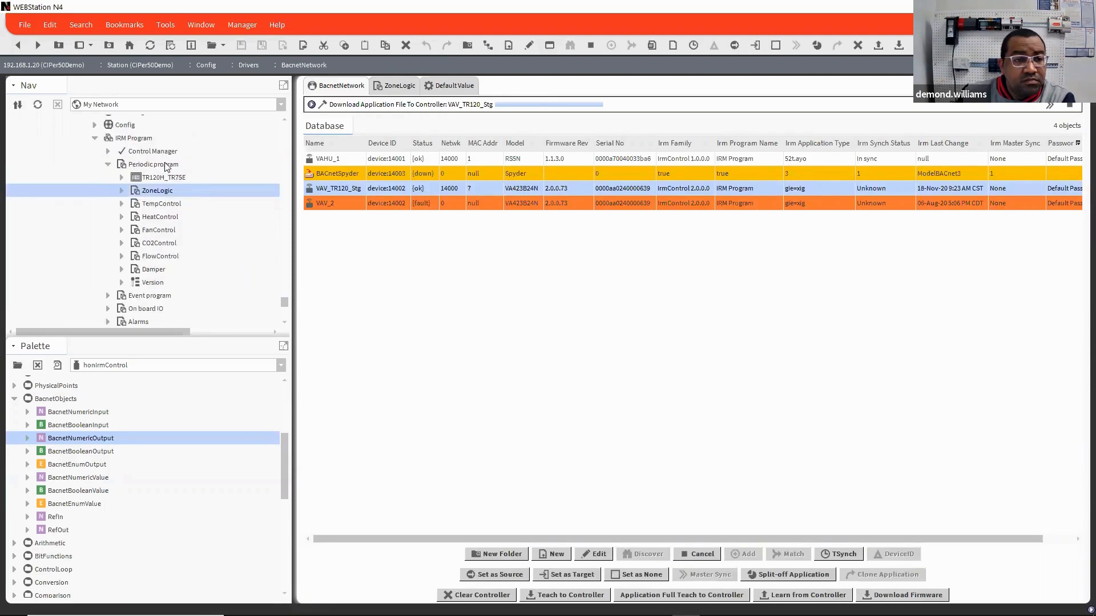
{"action": "left_click", "coordinate": [167, 165]}
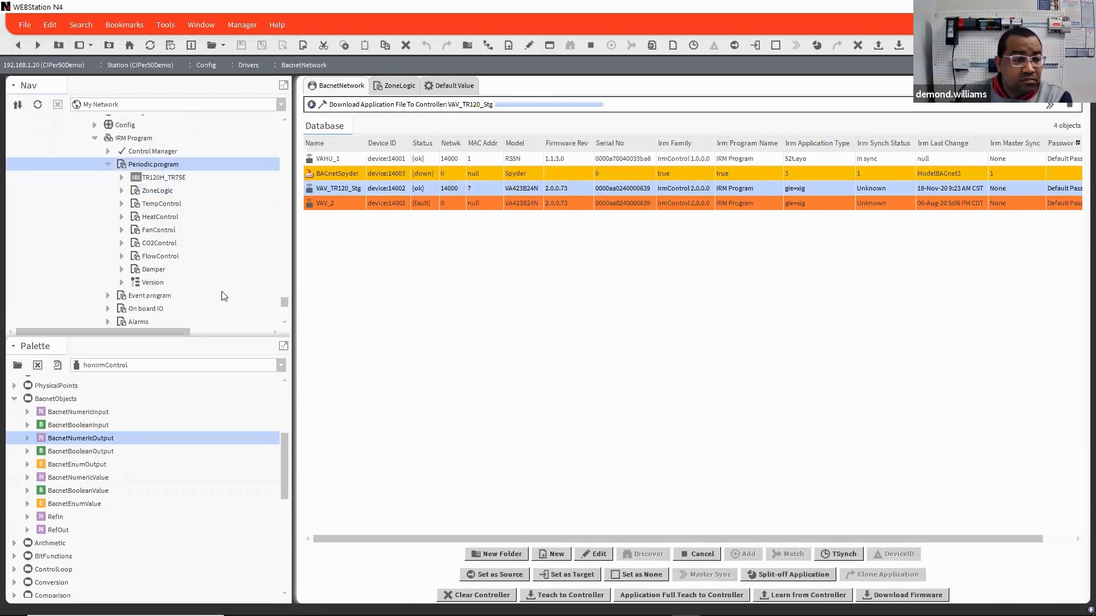
Step: Open the VAV_TR120_Stg device graphic from the navigation tree and view its Setpoints page
{"action": "scroll", "coordinate": [200, 311], "scroll_direction": "up", "scroll_amount": 4}
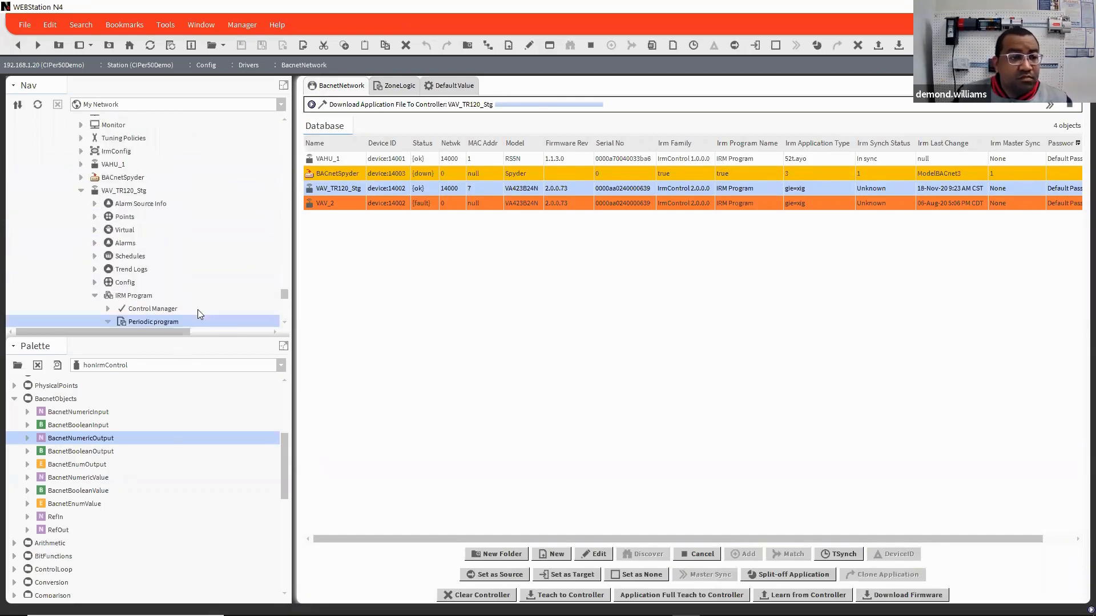
{"action": "left_click", "coordinate": [451, 86]}
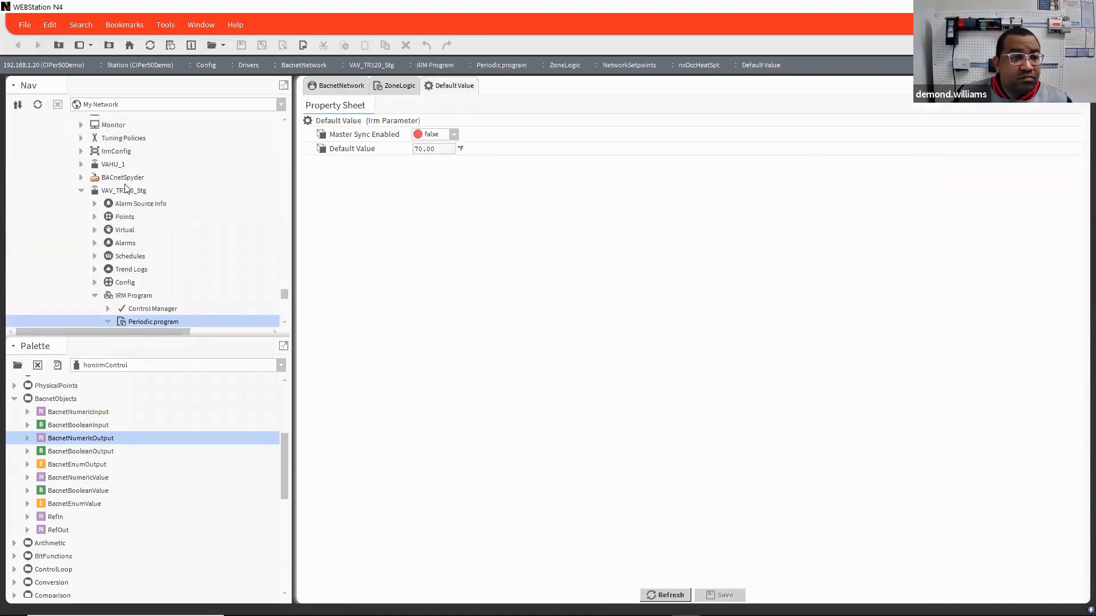
{"action": "left_click", "coordinate": [129, 216]}
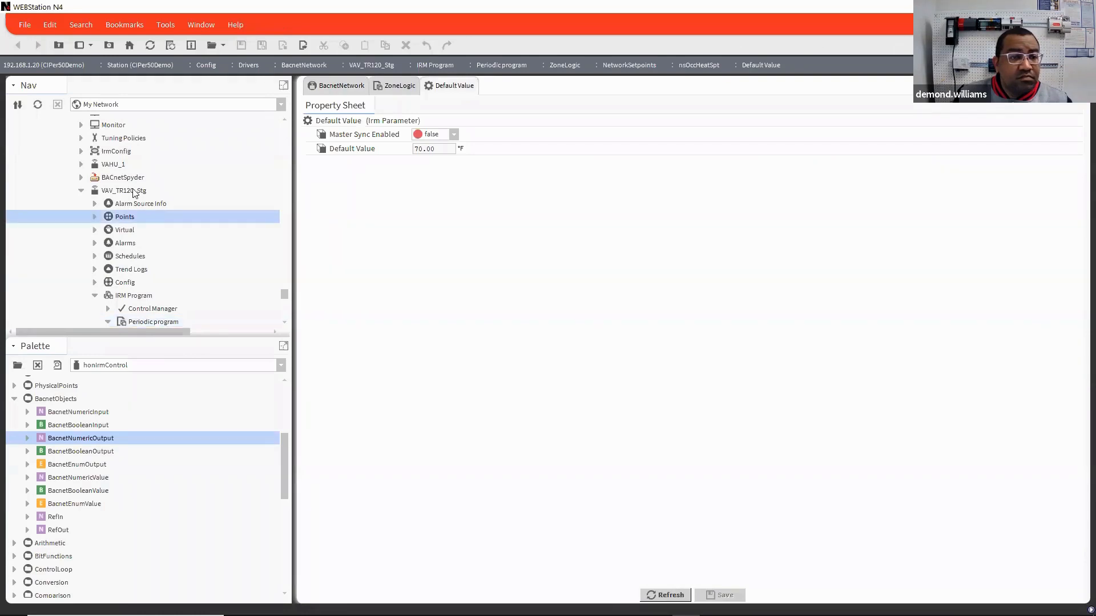
{"action": "double_click", "coordinate": [124, 191]}
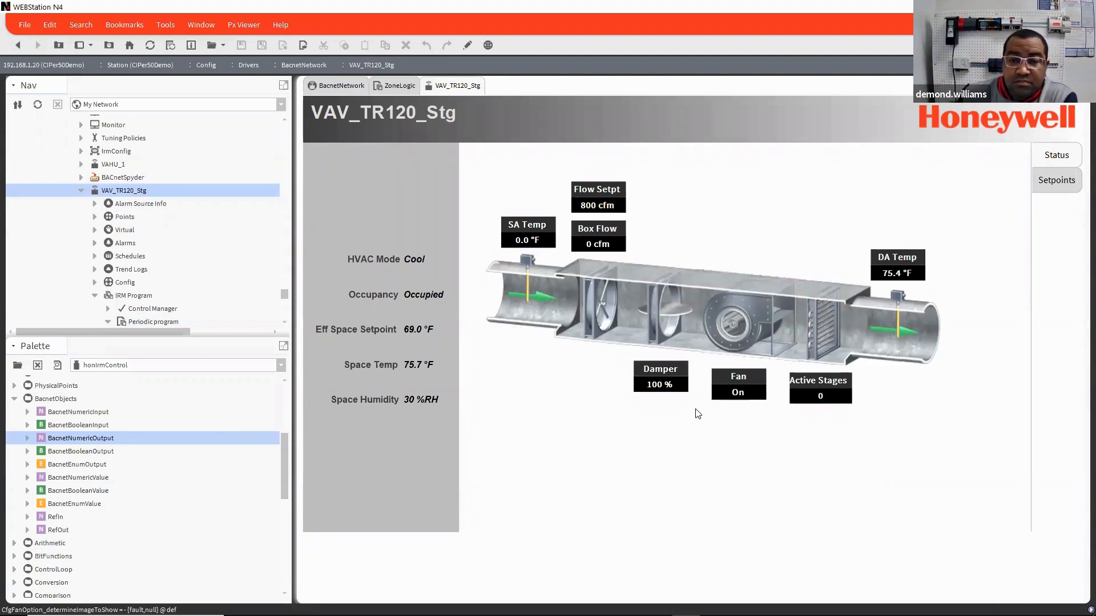
{"action": "left_click", "coordinate": [1058, 181]}
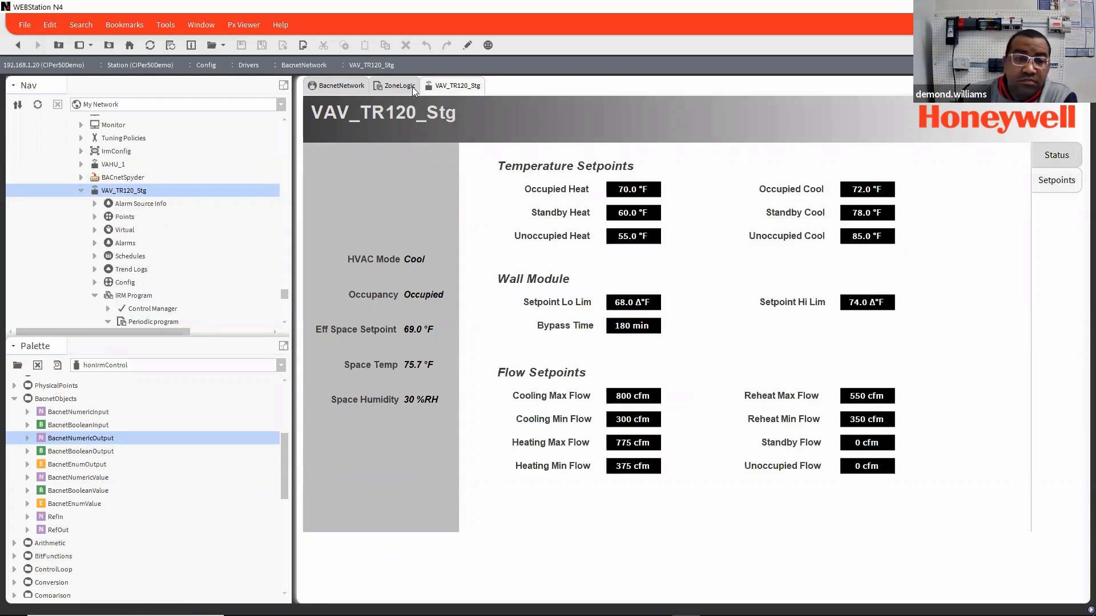
Step: Return to the BacnetNetwork device manager and set VAV_TR120_Stg as the Master Sync source, leaving its device properties unedited
{"action": "left_click", "coordinate": [356, 82]}
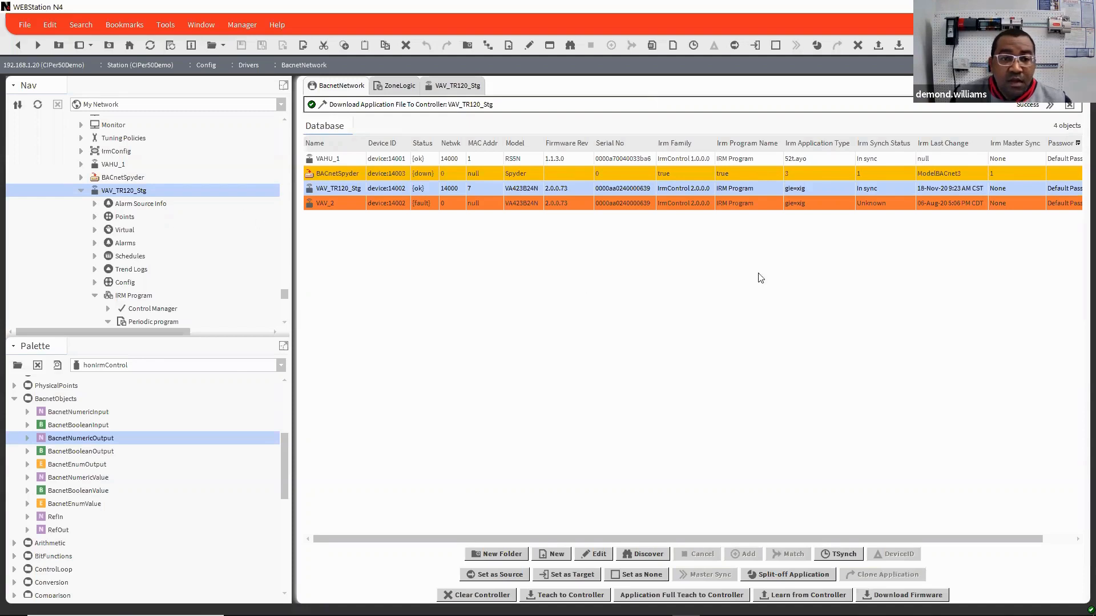
{"action": "double_click", "coordinate": [886, 189]}
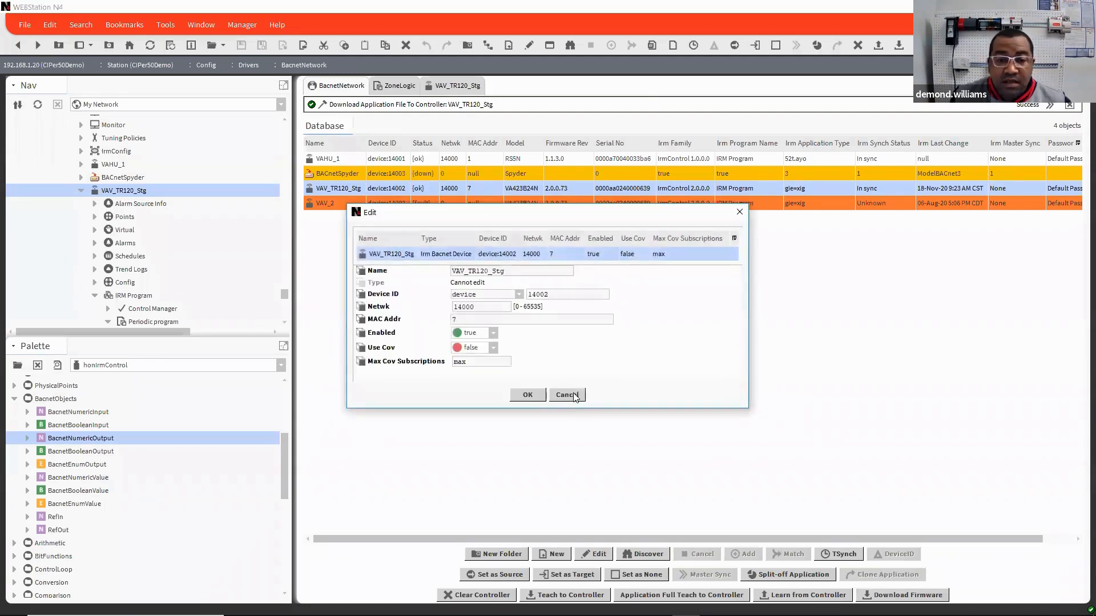
{"action": "left_click", "coordinate": [575, 394]}
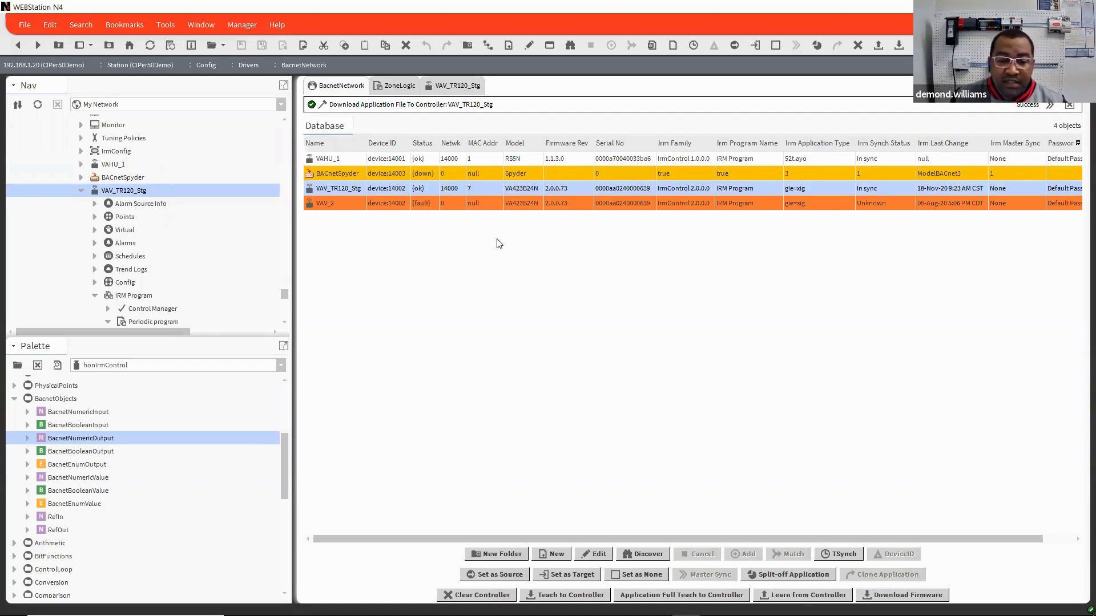
{"action": "left_click", "coordinate": [500, 575]}
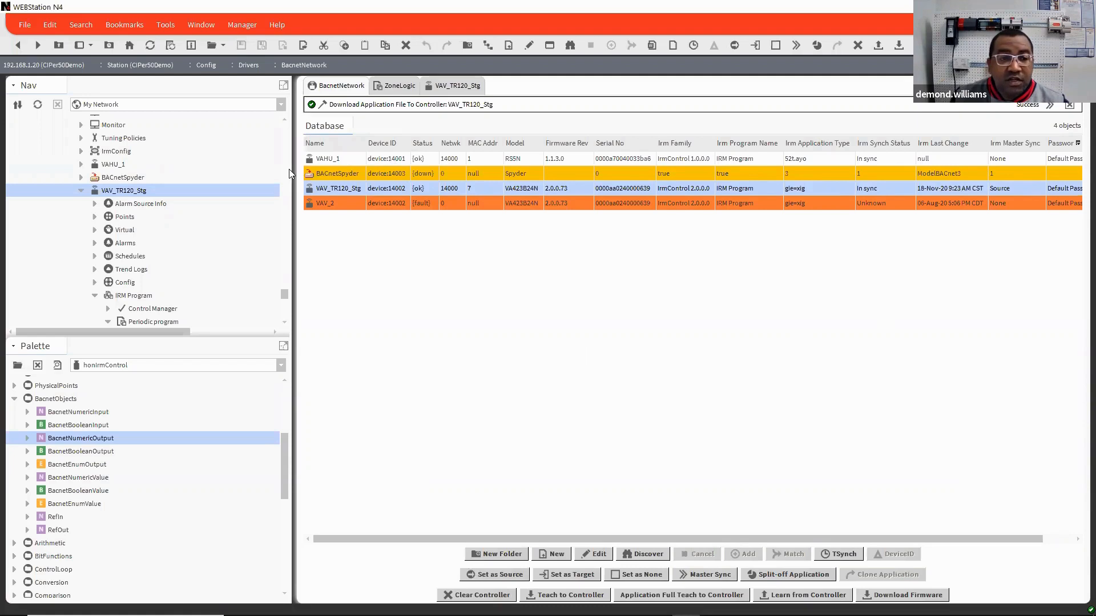
Step: Widen the device table by narrowing the side bar and set VAV_2 as a Master Sync target
{"action": "left_click_drag", "start_coordinate": [290, 169], "coordinate": [181, 166]}
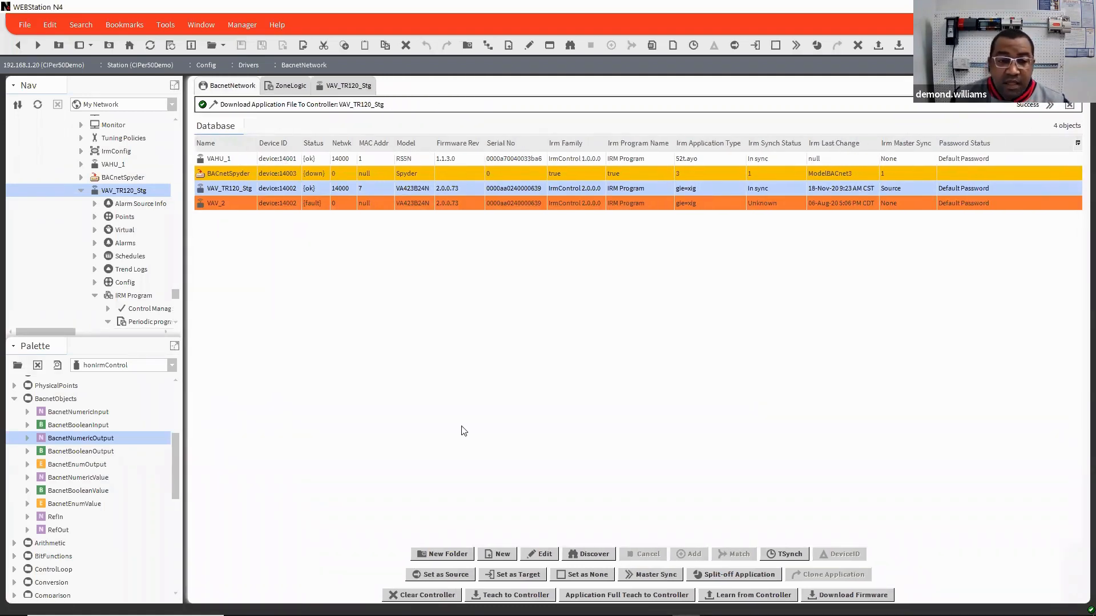
{"action": "left_click", "coordinate": [344, 204]}
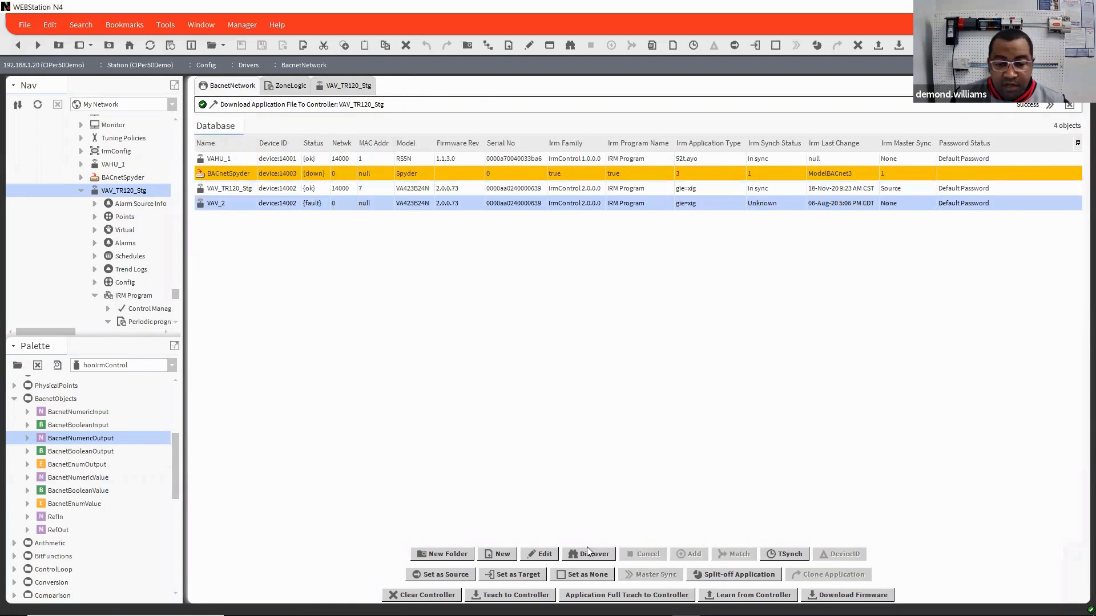
{"action": "left_click", "coordinate": [520, 575]}
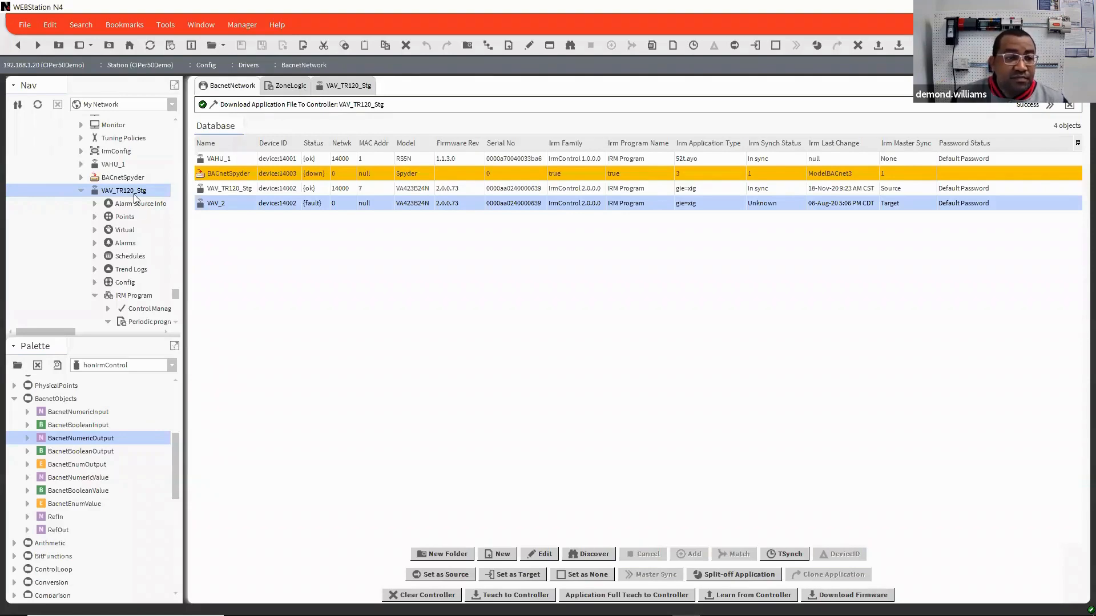
Step: Review the Setpoints page of the VAV_TR120_Stg graphic and return to the BacnetNetwork device manager
{"action": "left_click", "coordinate": [369, 85]}
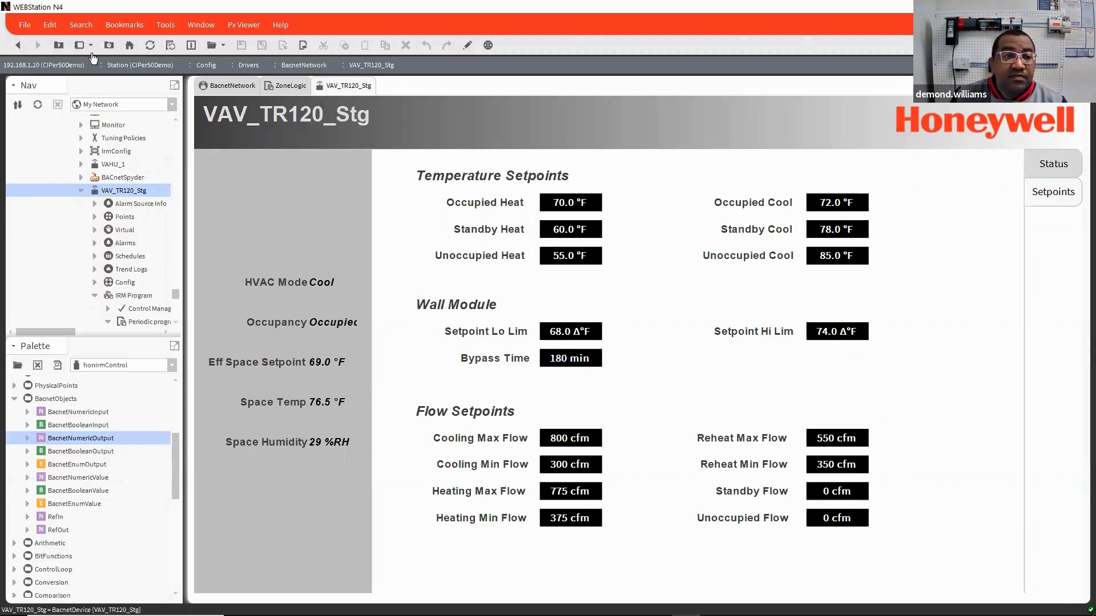
{"action": "left_click", "coordinate": [243, 87]}
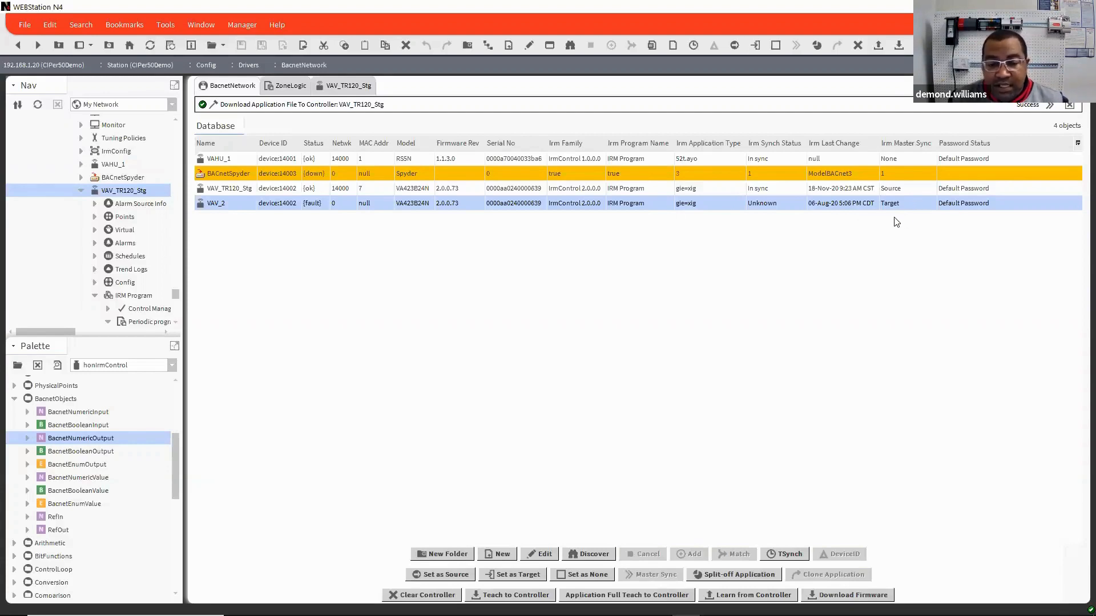
Step: Reset the Master Sync role of VAV_TR120_Stg and VAV_2 to None
{"action": "left_click", "coordinate": [916, 189]}
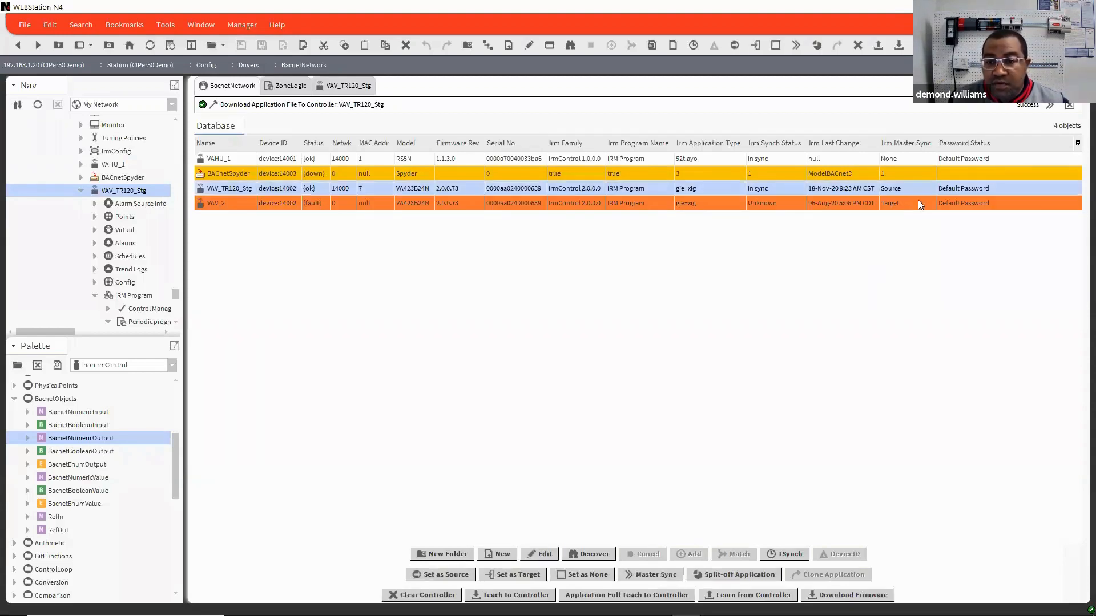
{"action": "left_click", "coordinate": [586, 576]}
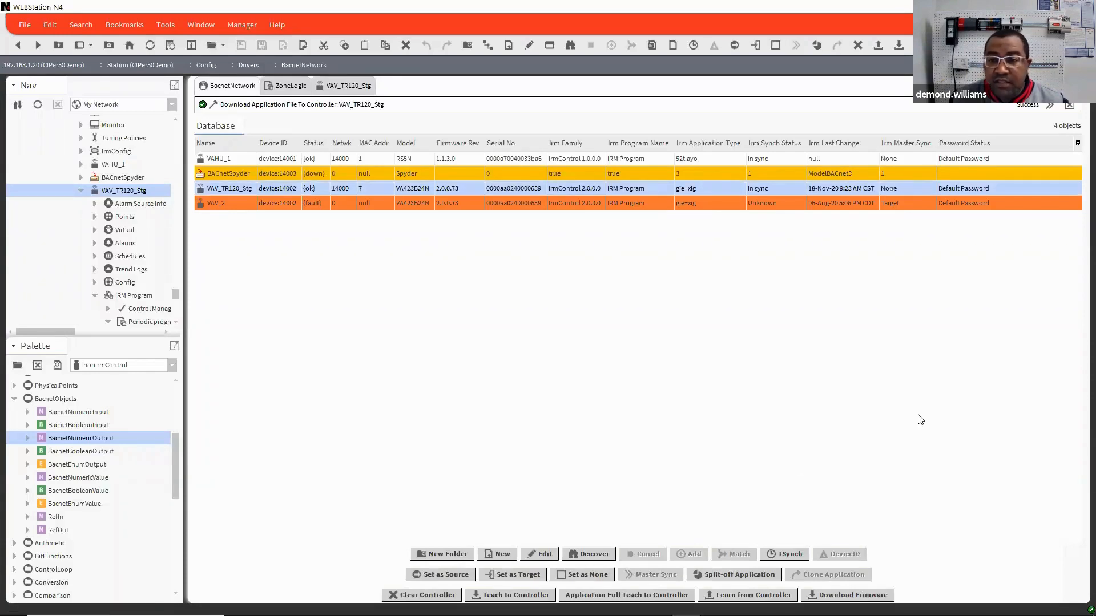
{"action": "left_click", "coordinate": [915, 204]}
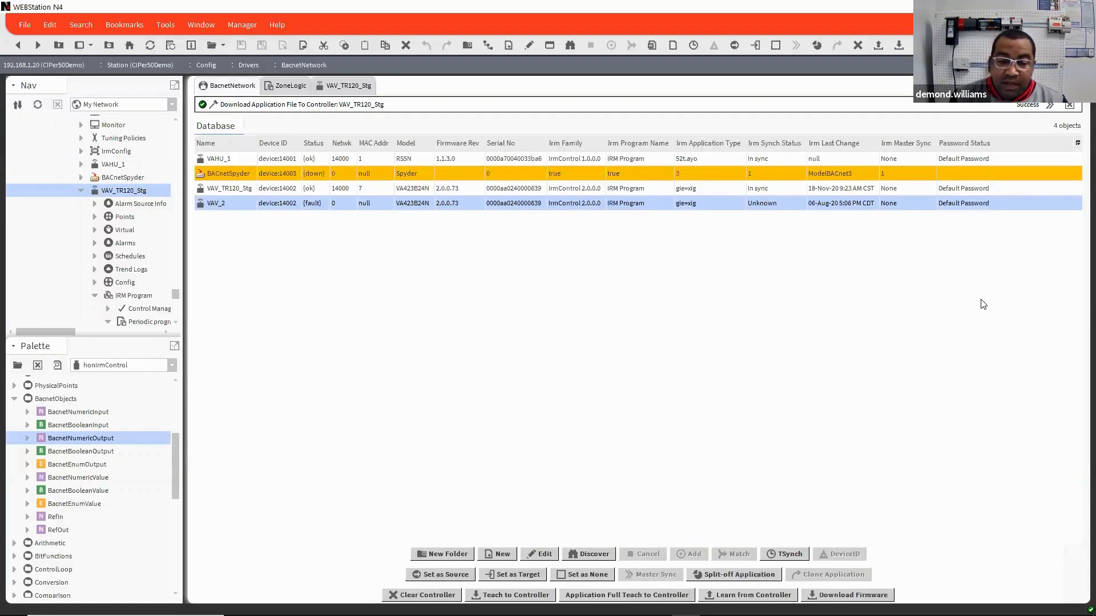
Step: Try VAV_2 as Master Sync source, change it to target, and set VAV_TR120_Stg as the source
{"action": "left_click", "coordinate": [444, 577]}
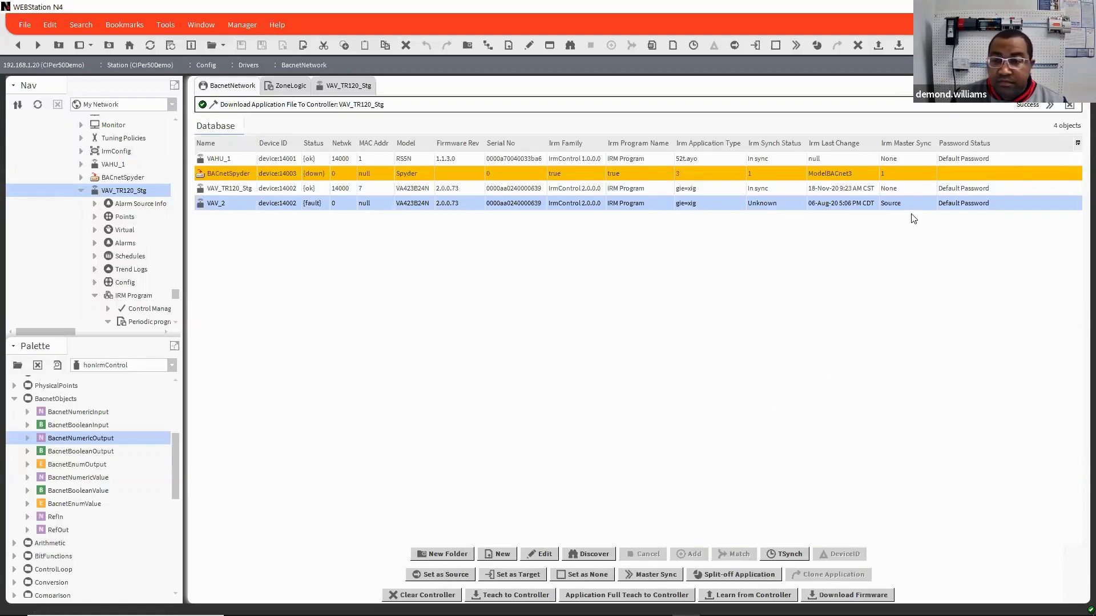
{"action": "left_click", "coordinate": [528, 577]}
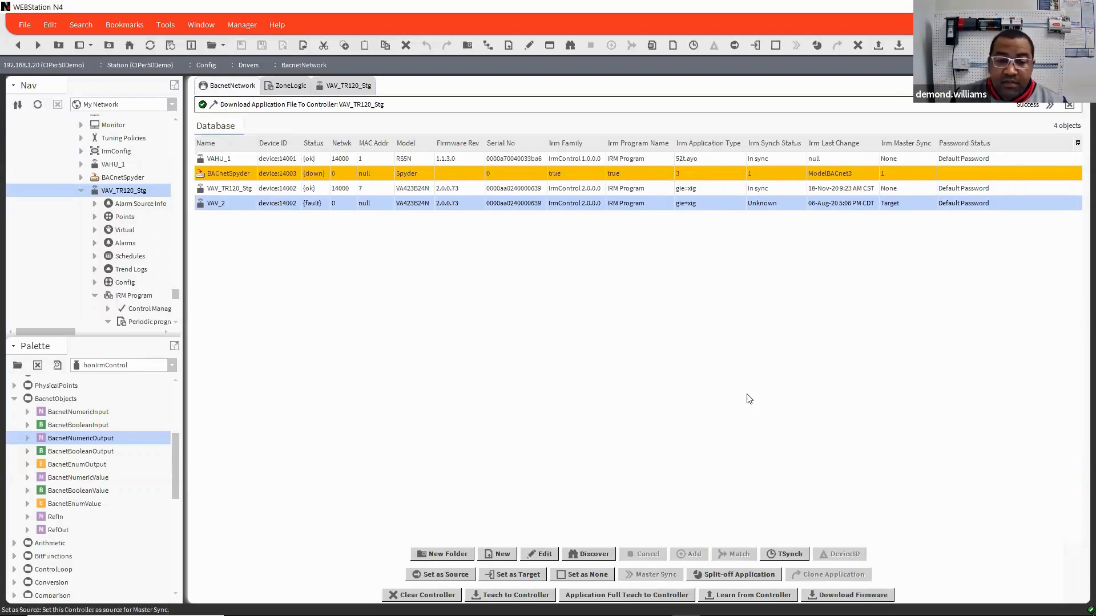
{"action": "left_click", "coordinate": [905, 191]}
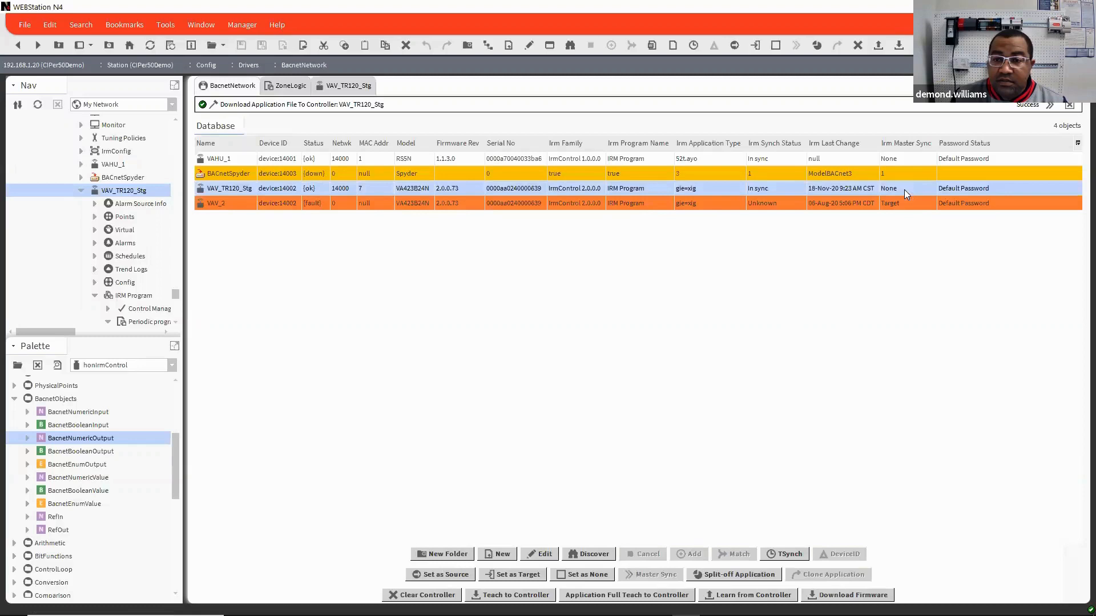
{"action": "left_click", "coordinate": [457, 581]}
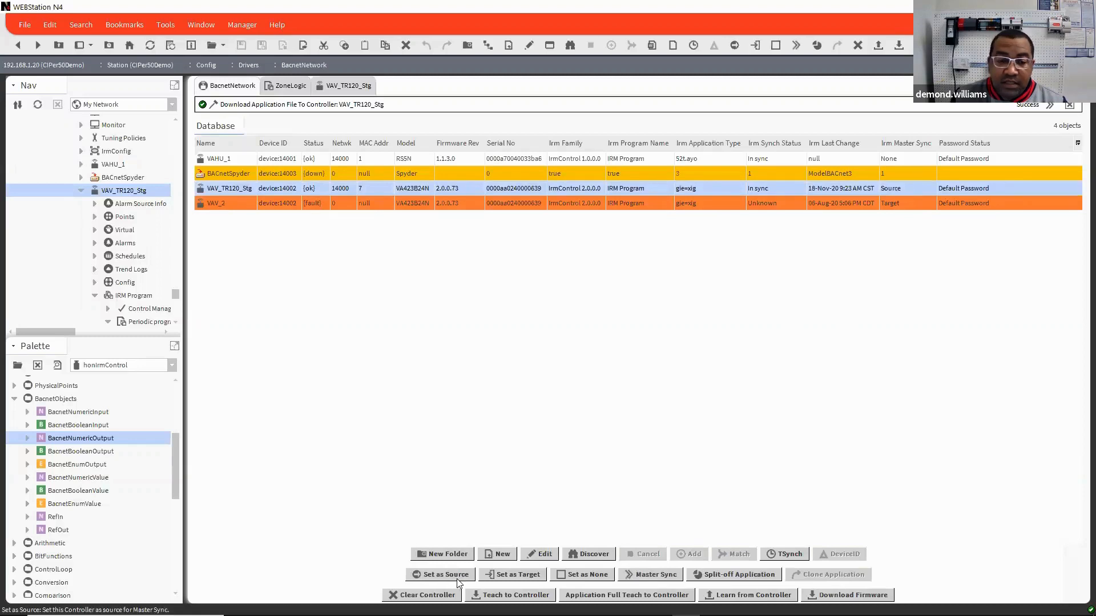
Step: Run Master Sync from the source to all targets, and select both VAV_2 and VAV_TR120_Stg in the device table
{"action": "left_click", "coordinate": [665, 575]}
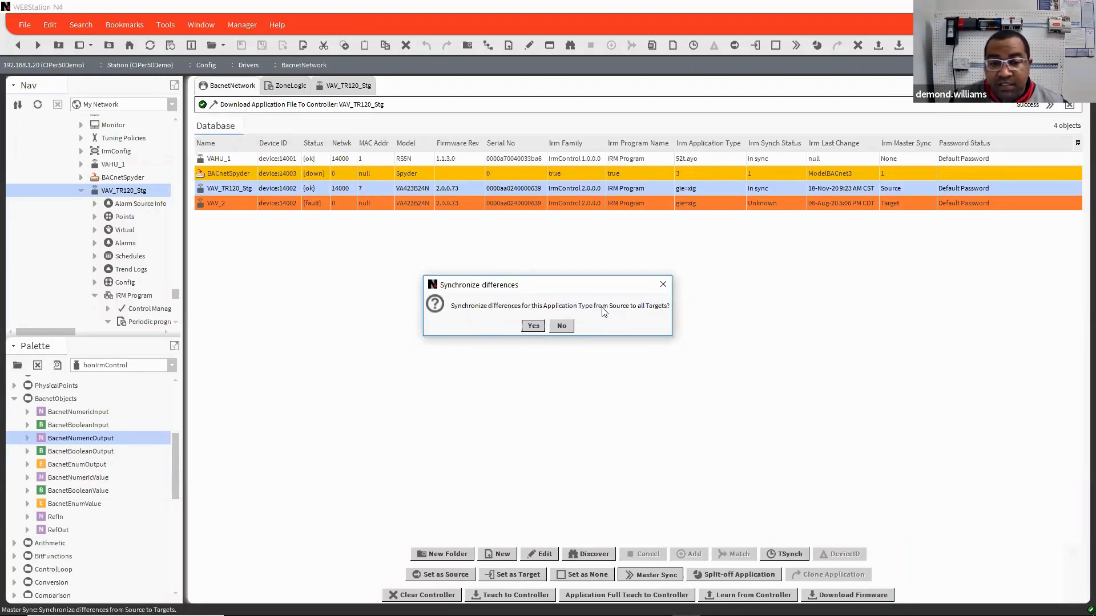
{"action": "left_click", "coordinate": [534, 326]}
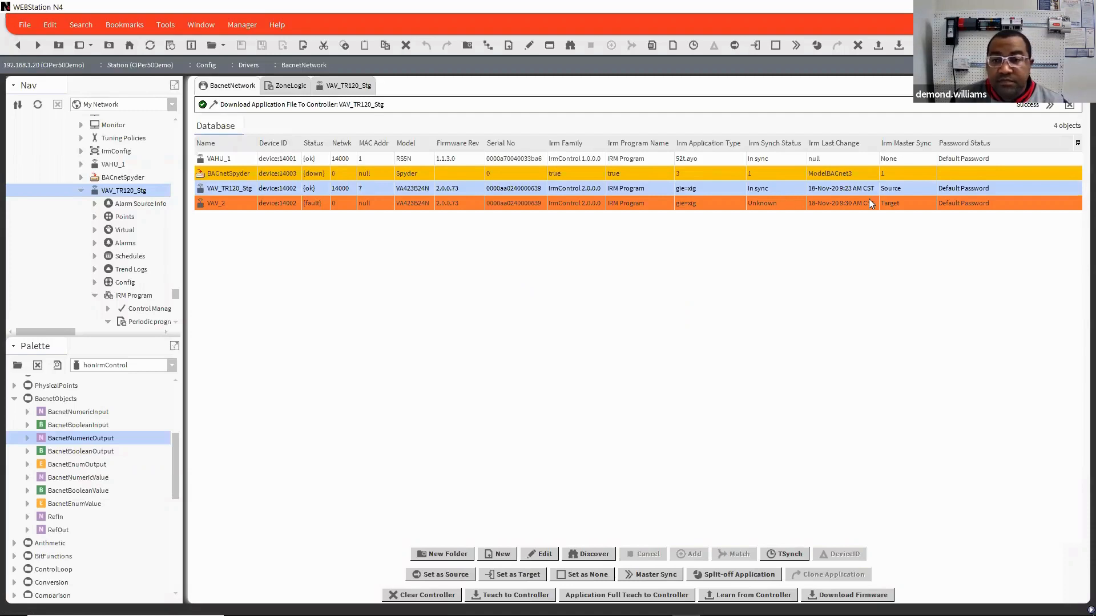
{"action": "left_click", "coordinate": [924, 203]}
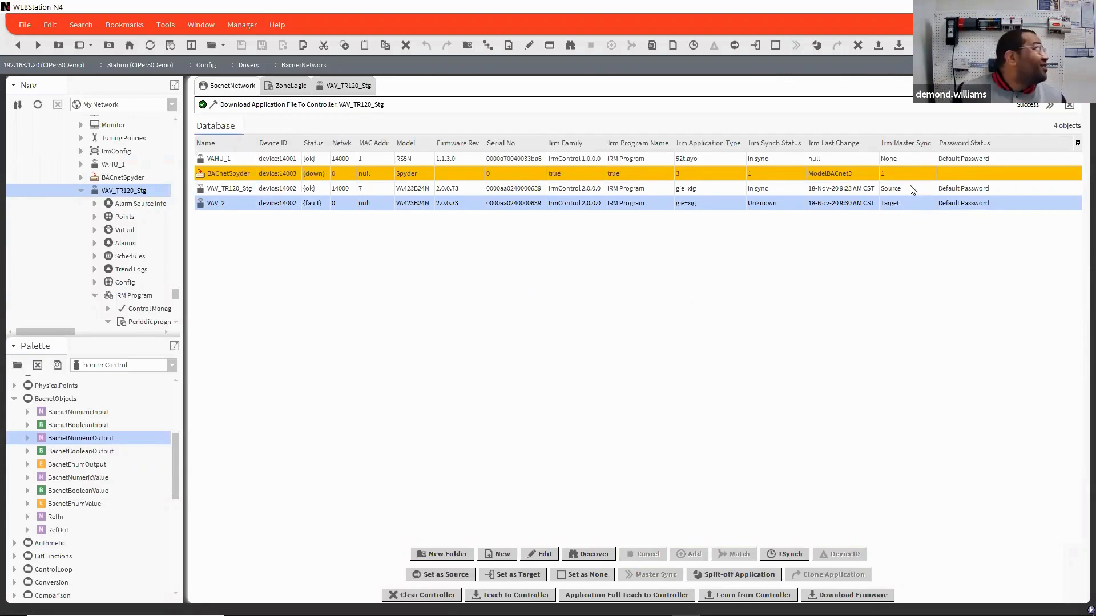
{"action": "left_click", "coordinate": [917, 188], "text": "ctrl"}
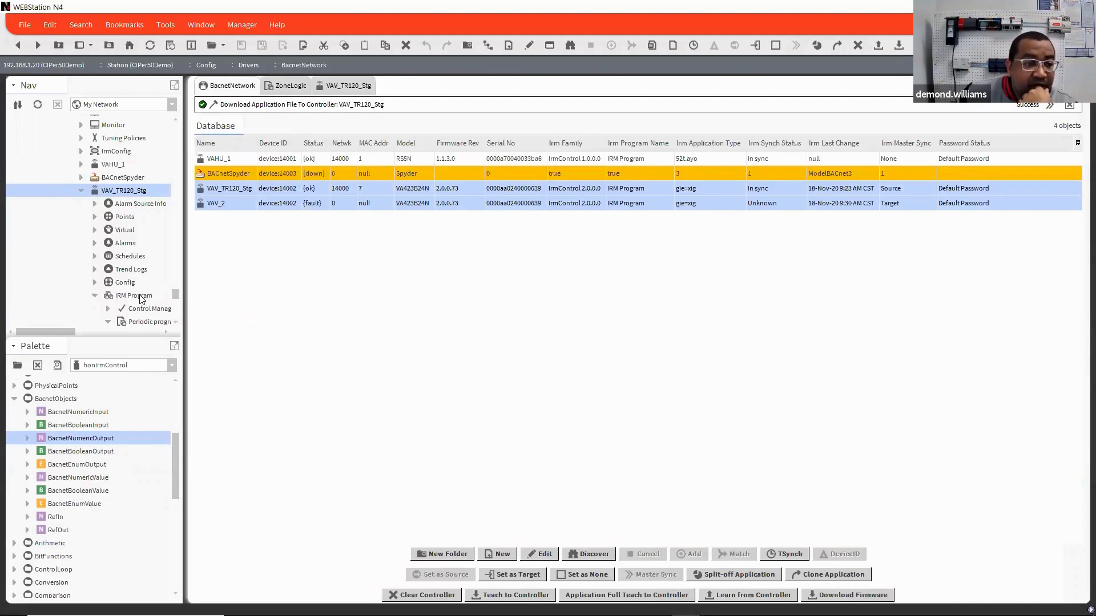
Step: Open the VAV_TR120_Stg graphic, then show the Template side bar and enlarge it to list more application templates
{"action": "double_click", "coordinate": [136, 192]}
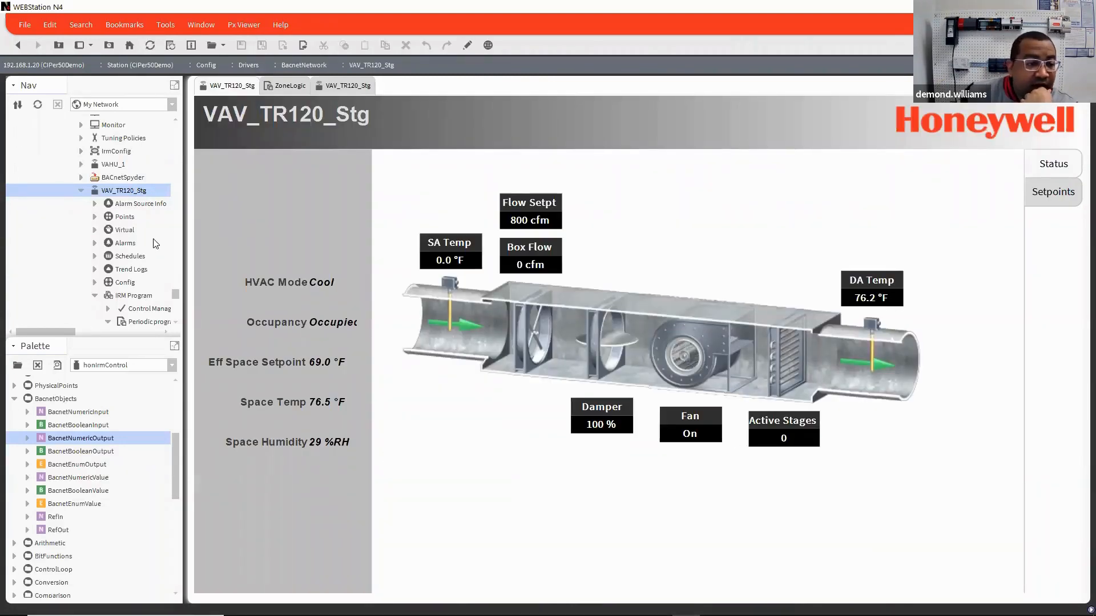
{"action": "left_click", "coordinate": [92, 46]}
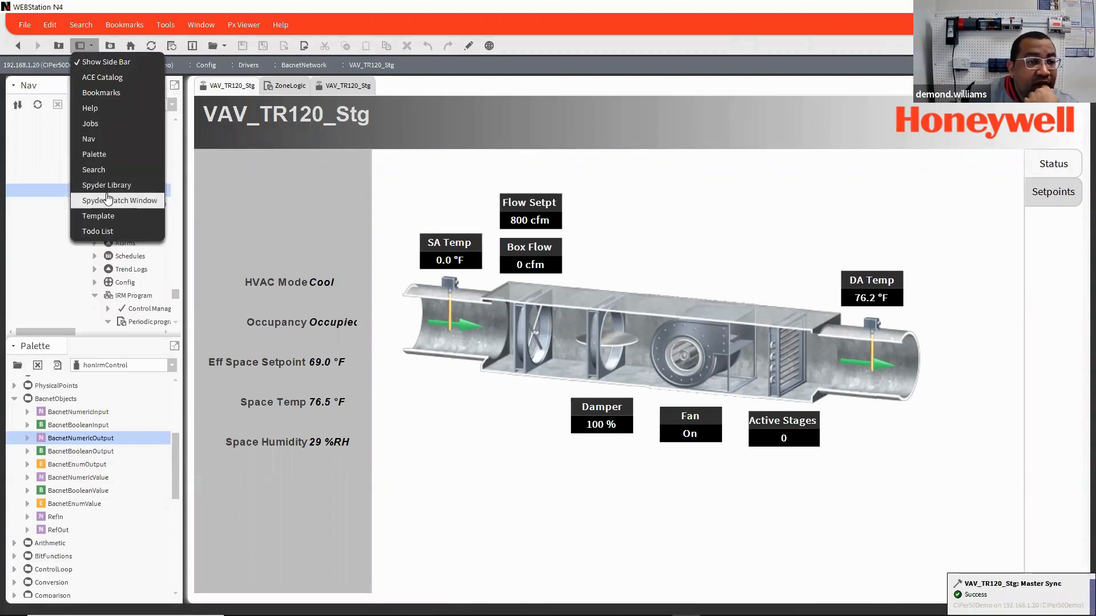
{"action": "left_click", "coordinate": [101, 216]}
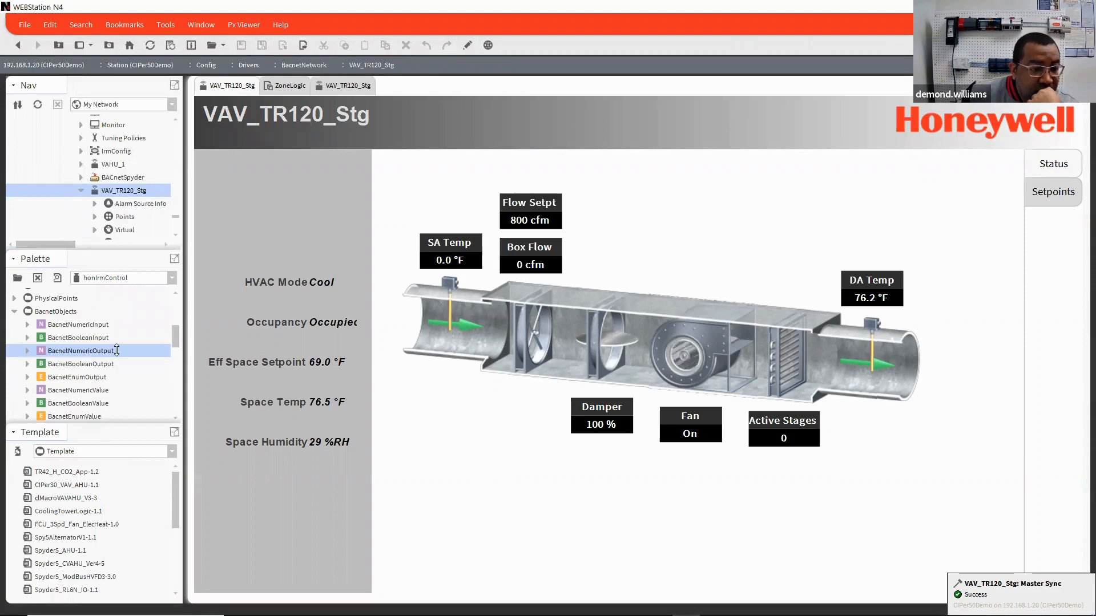
{"action": "left_click_drag", "start_coordinate": [114, 424], "coordinate": [119, 313]}
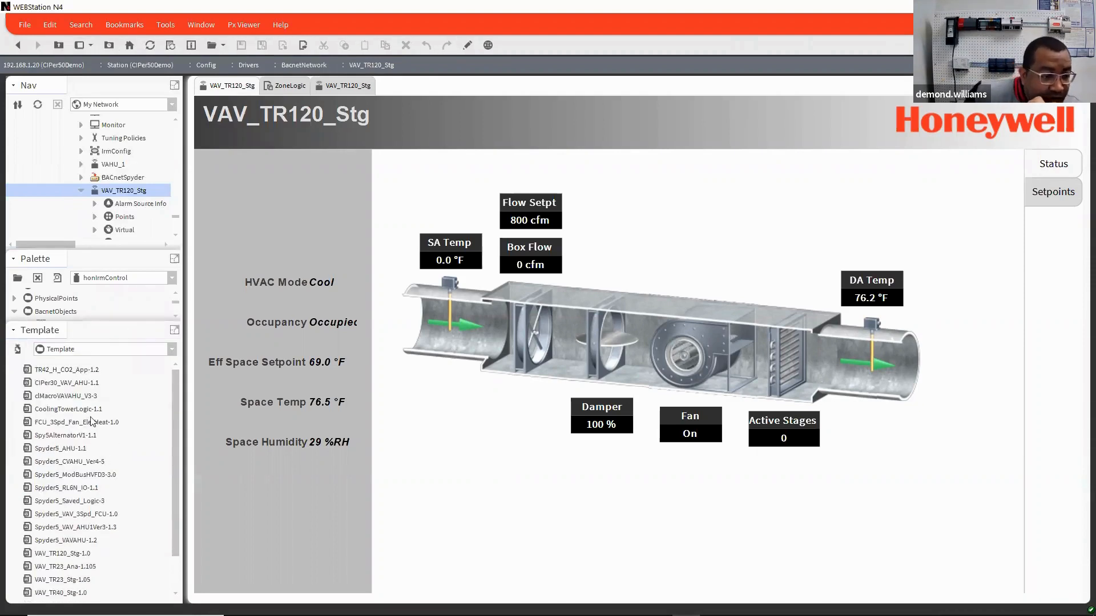
Step: Add the FCU_3Spd_Fan_ElecHeat-1.0 application template to the BacnetNetwork as a new device, accepting the suggested name
{"action": "left_click", "coordinate": [108, 423]}
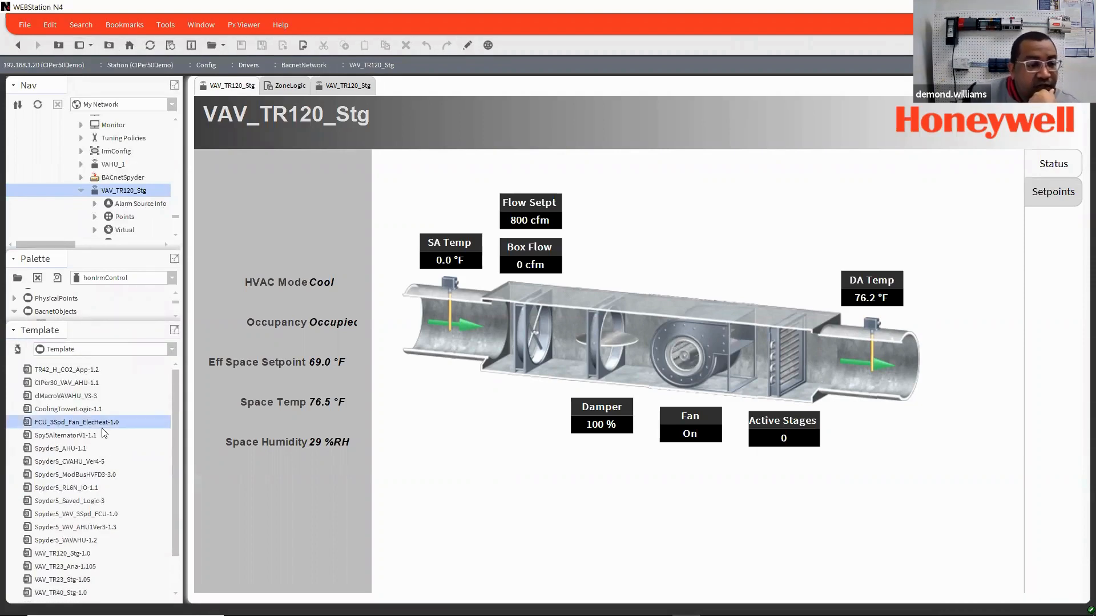
{"action": "scroll", "coordinate": [137, 225], "scroll_direction": "up", "scroll_amount": 3}
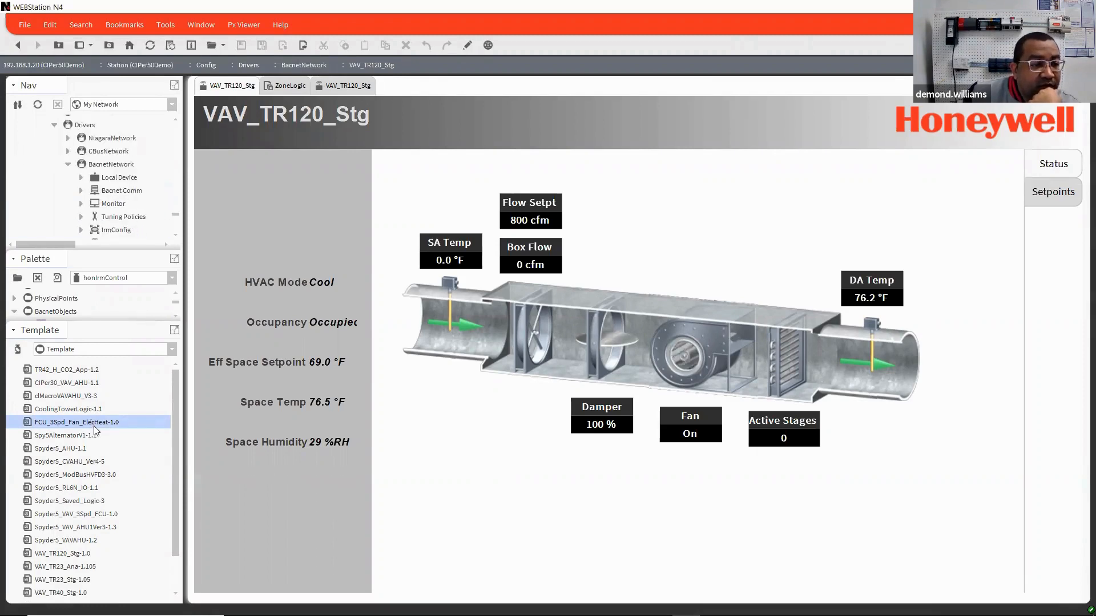
{"action": "left_click_drag", "start_coordinate": [96, 428], "coordinate": [112, 164]}
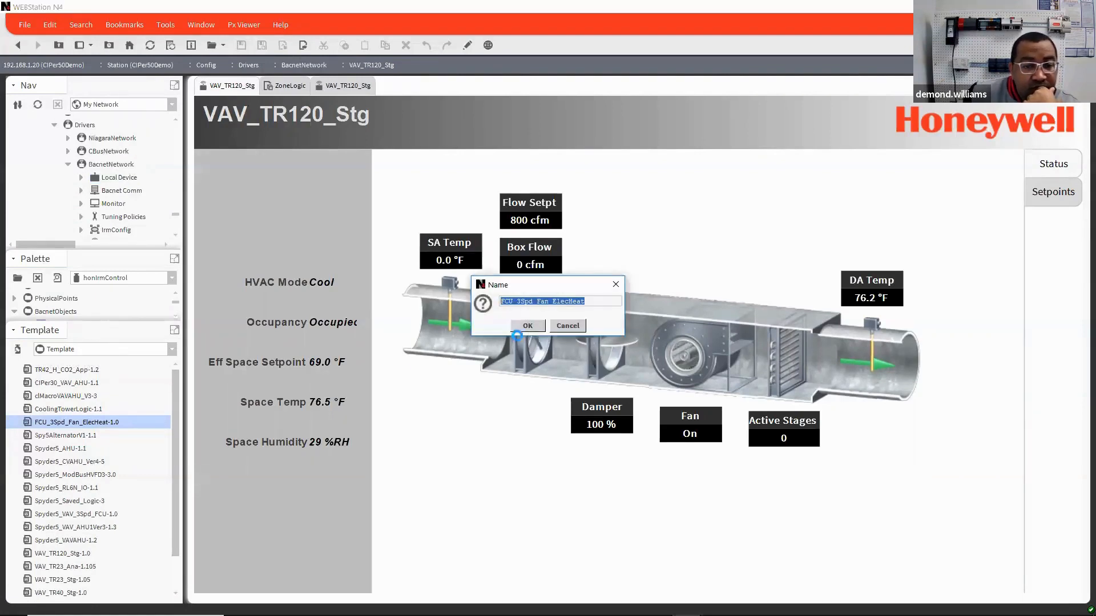
{"action": "left_click", "coordinate": [517, 327]}
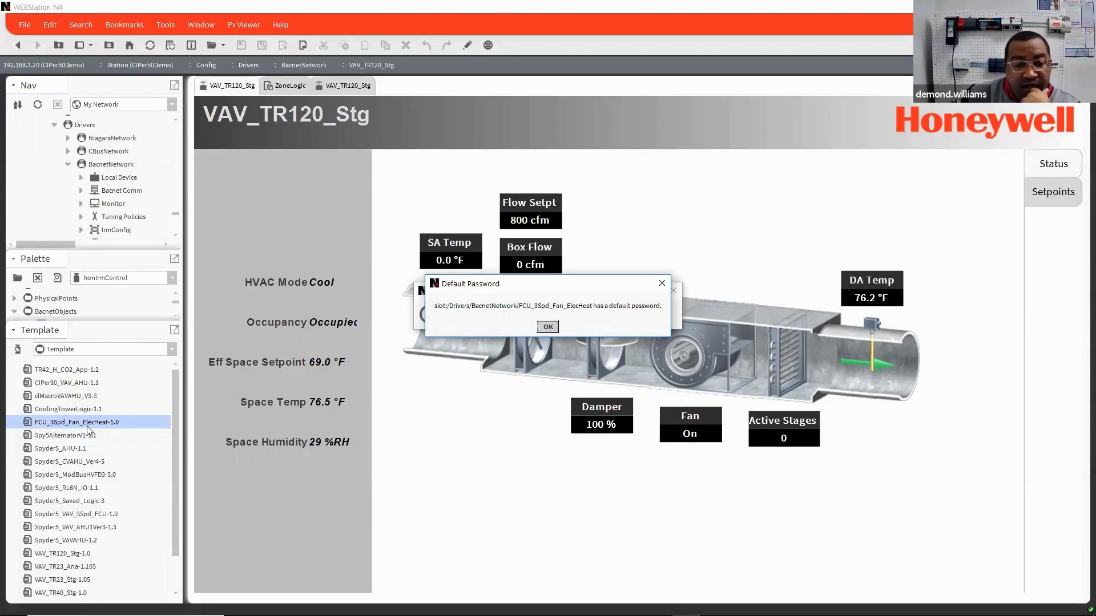
{"action": "left_click", "coordinate": [548, 327]}
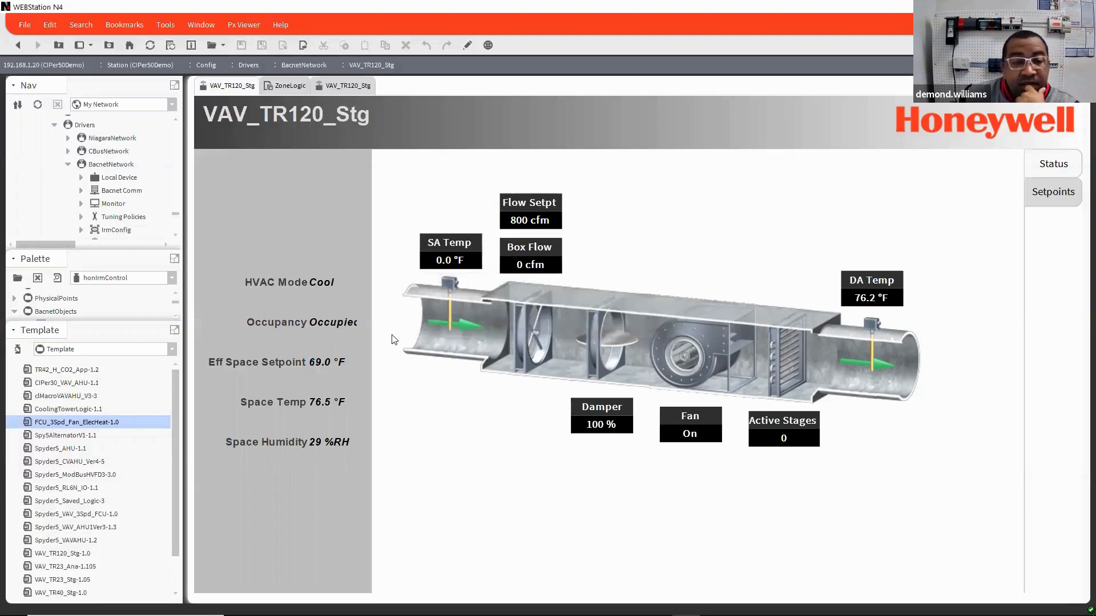
Step: Expand the FCU_3Spd_Fan_ElecHeat device, open its graphic, and view the Setpoints page before returning to Status
{"action": "scroll", "coordinate": [128, 188], "scroll_direction": "down", "scroll_amount": 5}
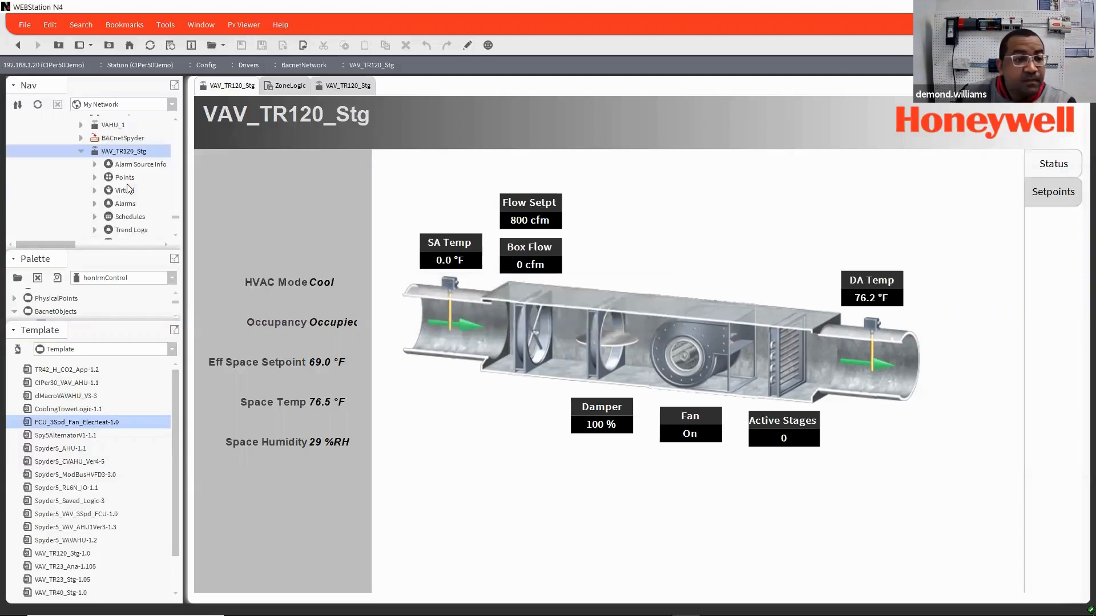
{"action": "scroll", "coordinate": [129, 189], "scroll_direction": "down", "scroll_amount": 5}
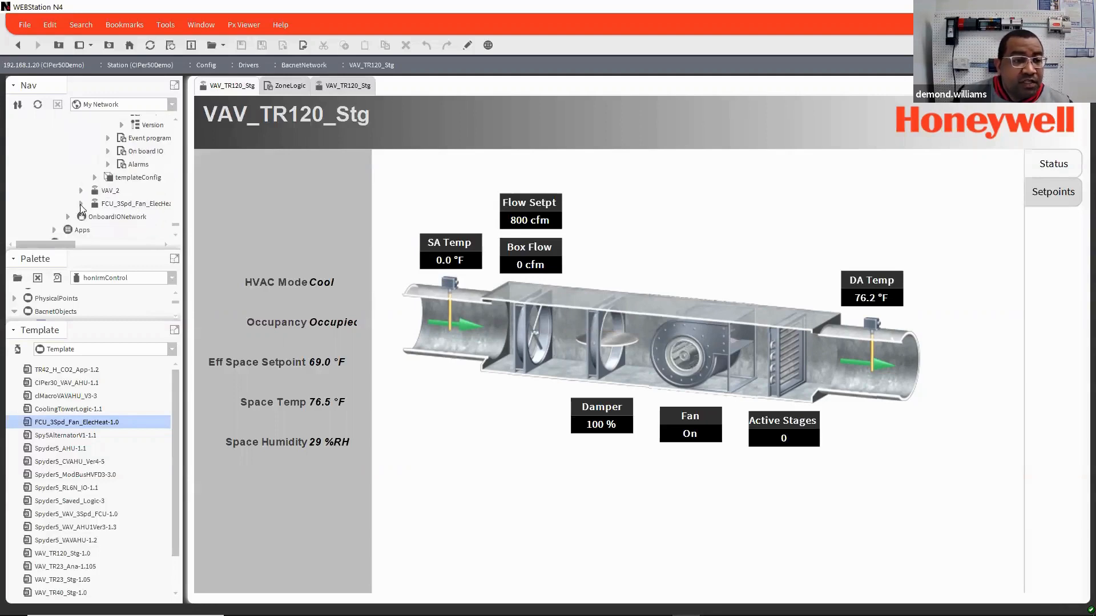
{"action": "left_click", "coordinate": [81, 203]}
{"action": "double_click", "coordinate": [141, 125]}
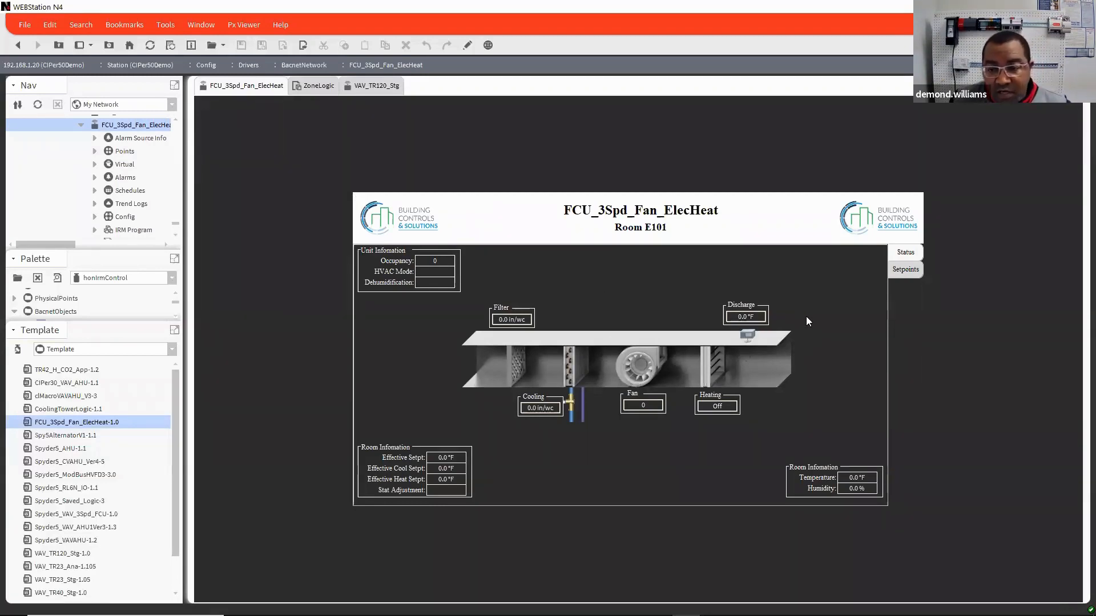
{"action": "left_click", "coordinate": [902, 272]}
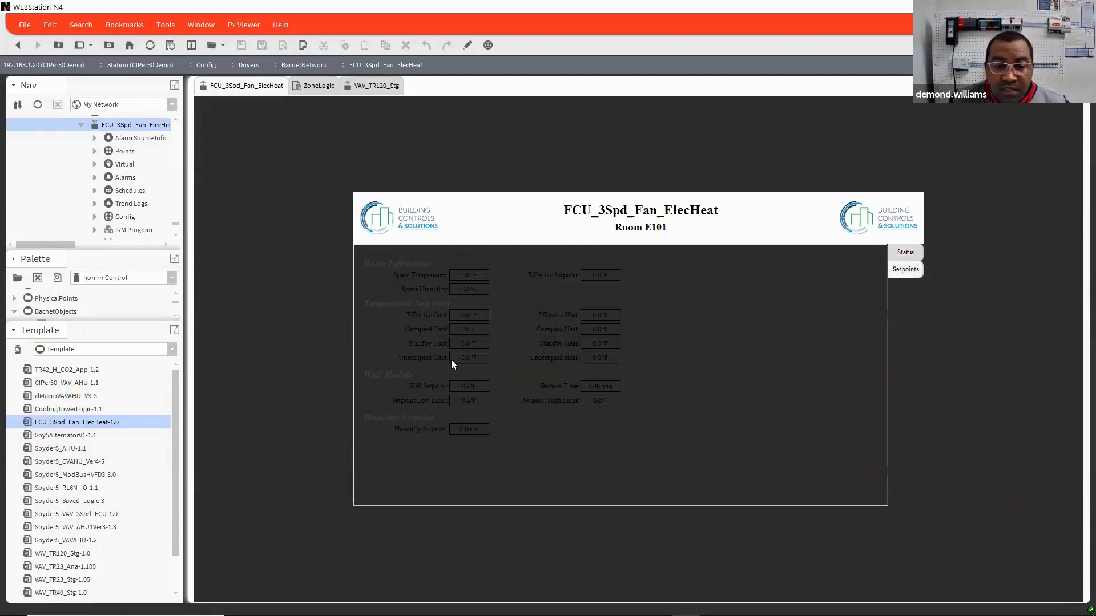
{"action": "left_click", "coordinate": [905, 253]}
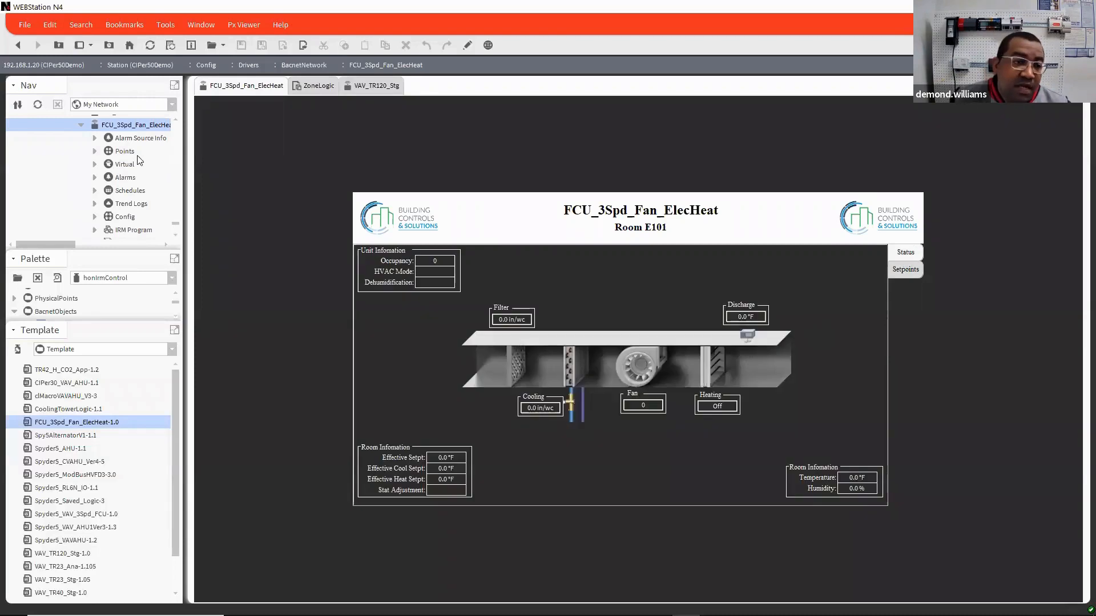
Step: Open the FCU_3Spd_Fan_ElecHeat device's Application Config View and look at the Controller page before returning to Zone Config
{"action": "right_click", "coordinate": [147, 128]}
{"action": "mouse_move", "coordinate": [151, 131]}
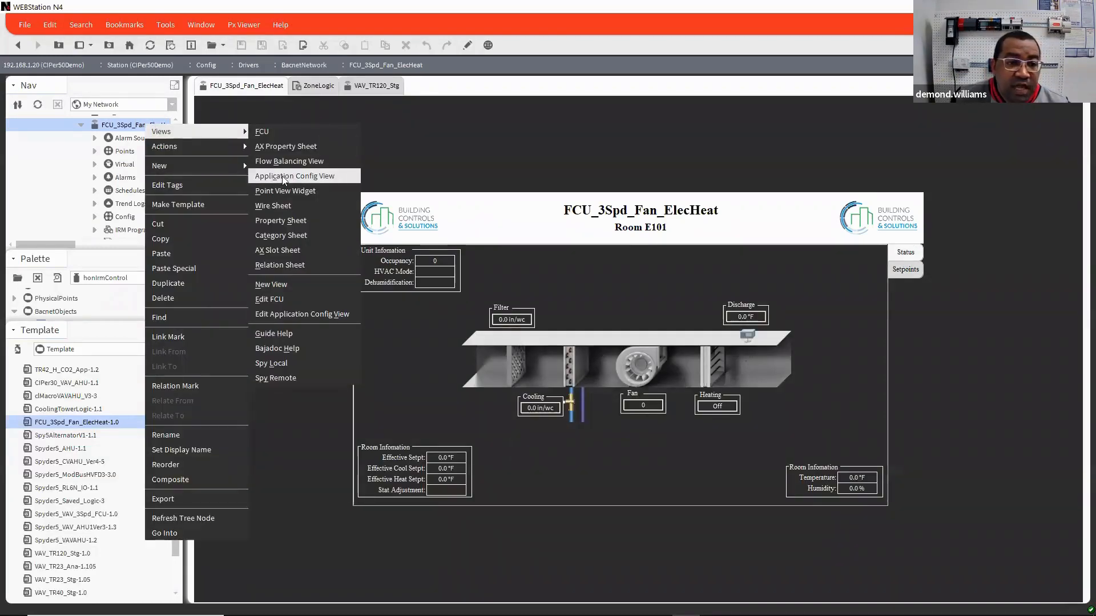
{"action": "left_click", "coordinate": [315, 177]}
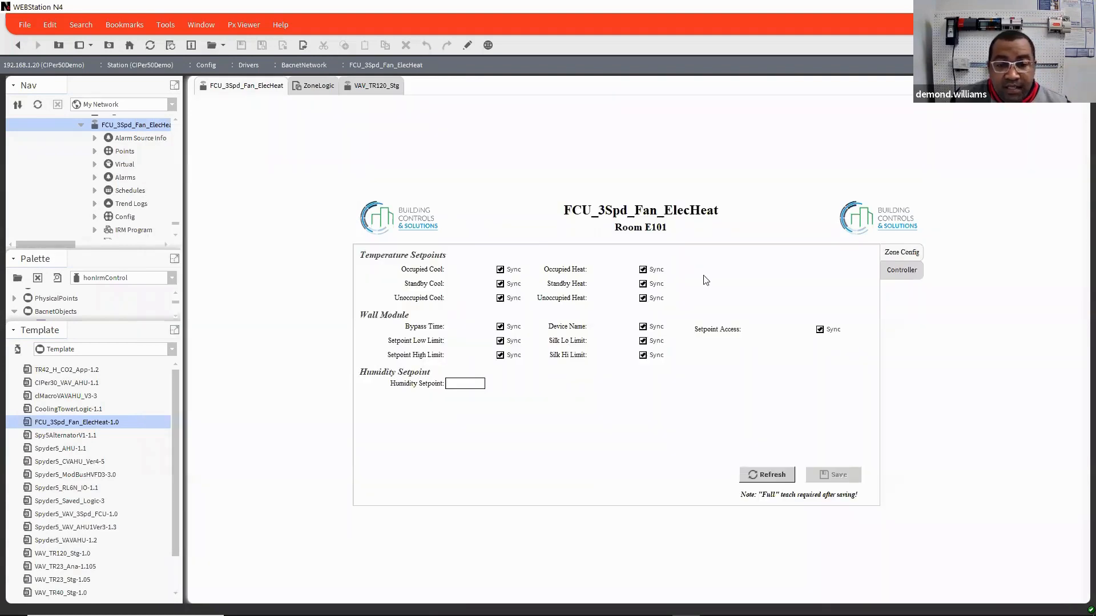
{"action": "left_click", "coordinate": [901, 274]}
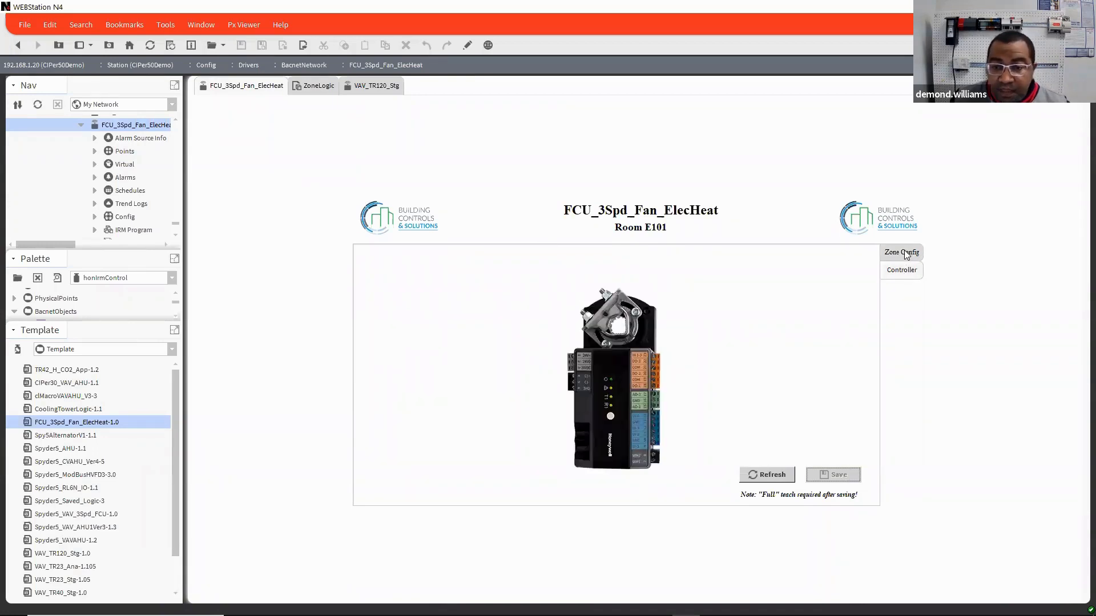
{"action": "left_click", "coordinate": [906, 253]}
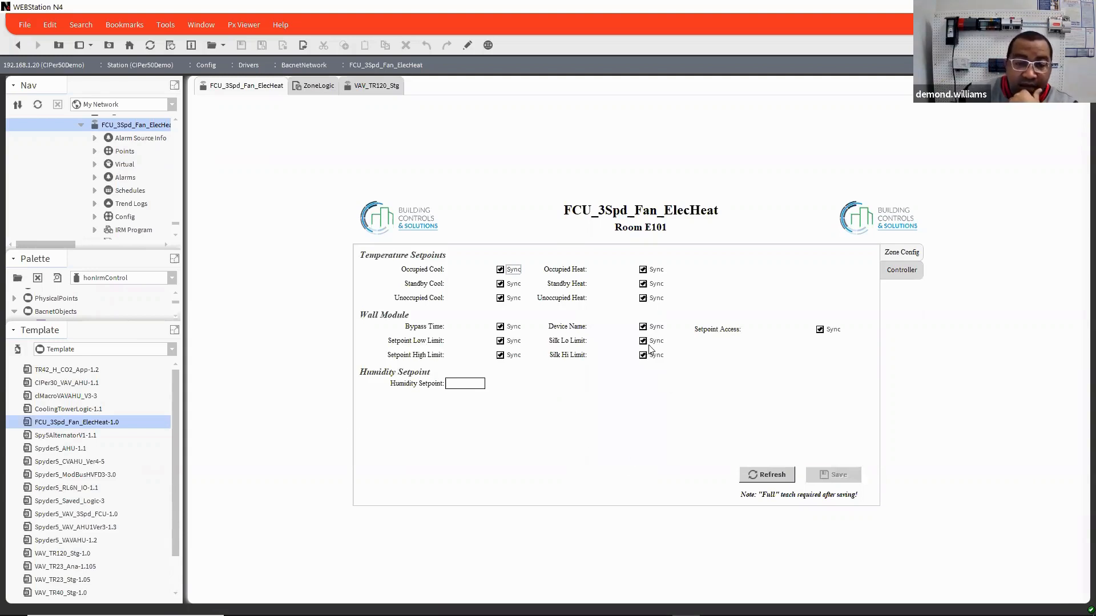
Step: Put the Application Config View in edit mode and inspect the ord binding of the Occupied Cool Sync checkbox without changing it
{"action": "left_click", "coordinate": [467, 47]}
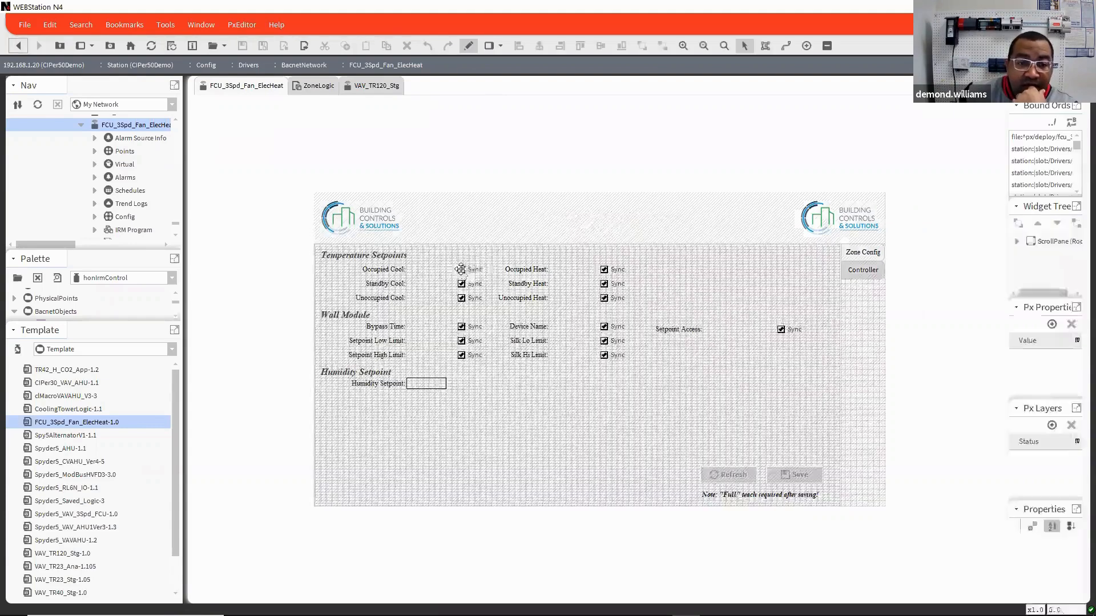
{"action": "left_click", "coordinate": [463, 273]}
{"action": "double_click", "coordinate": [462, 274]}
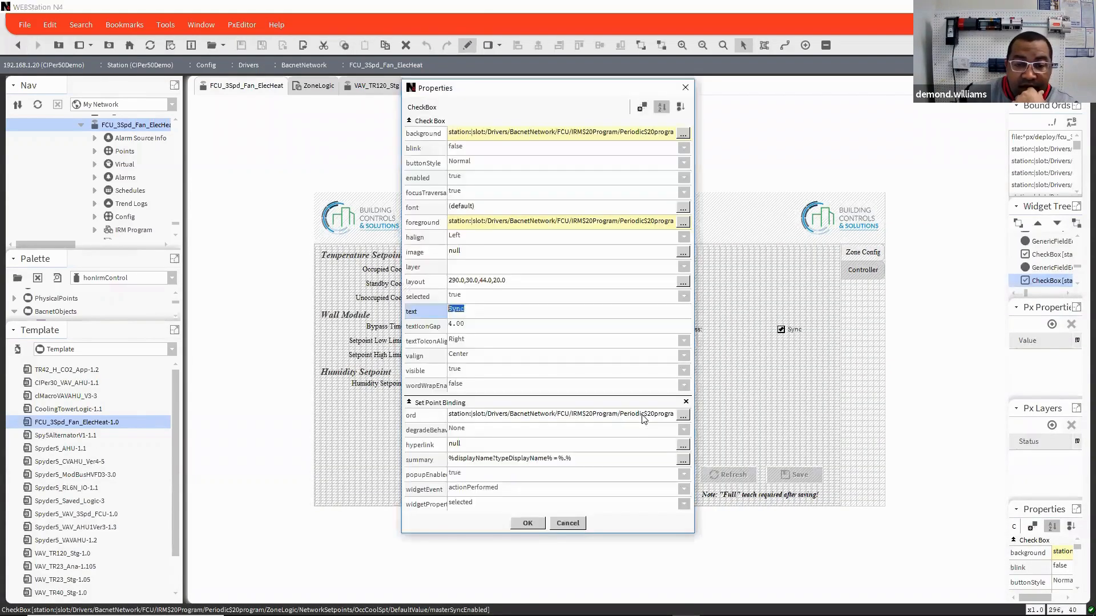
{"action": "double_click", "coordinate": [644, 416]}
{"action": "left_click", "coordinate": [637, 298]}
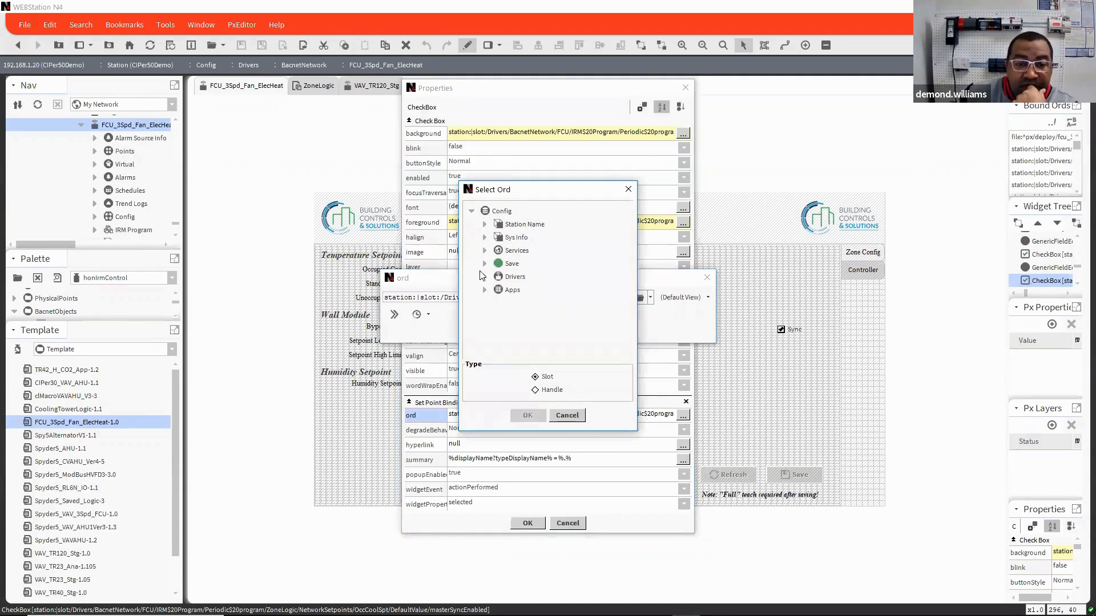
{"action": "left_click", "coordinate": [576, 416]}
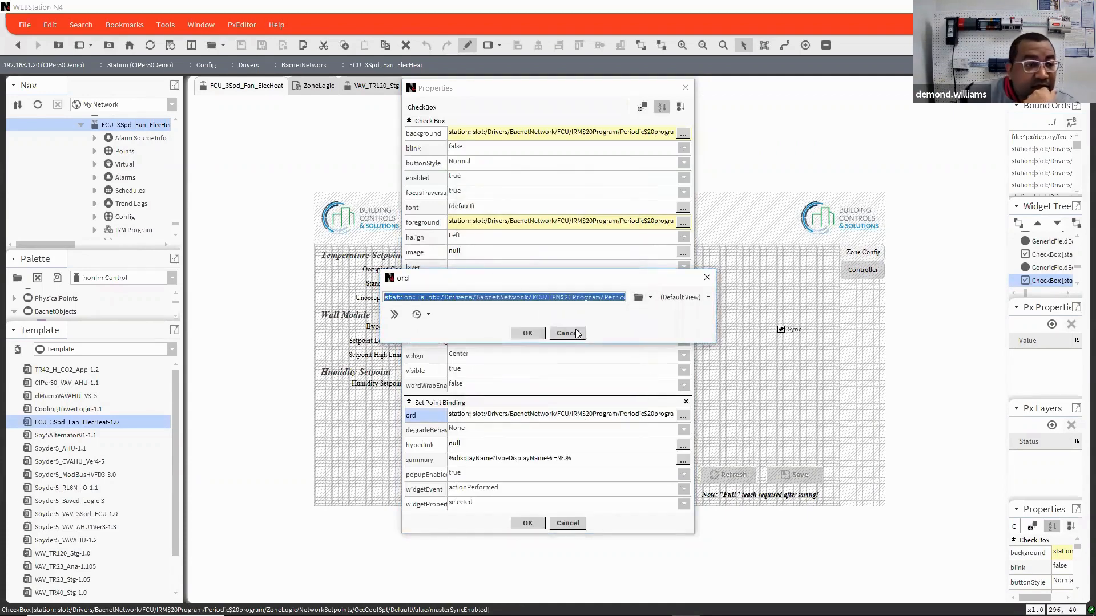
{"action": "left_click", "coordinate": [574, 332]}
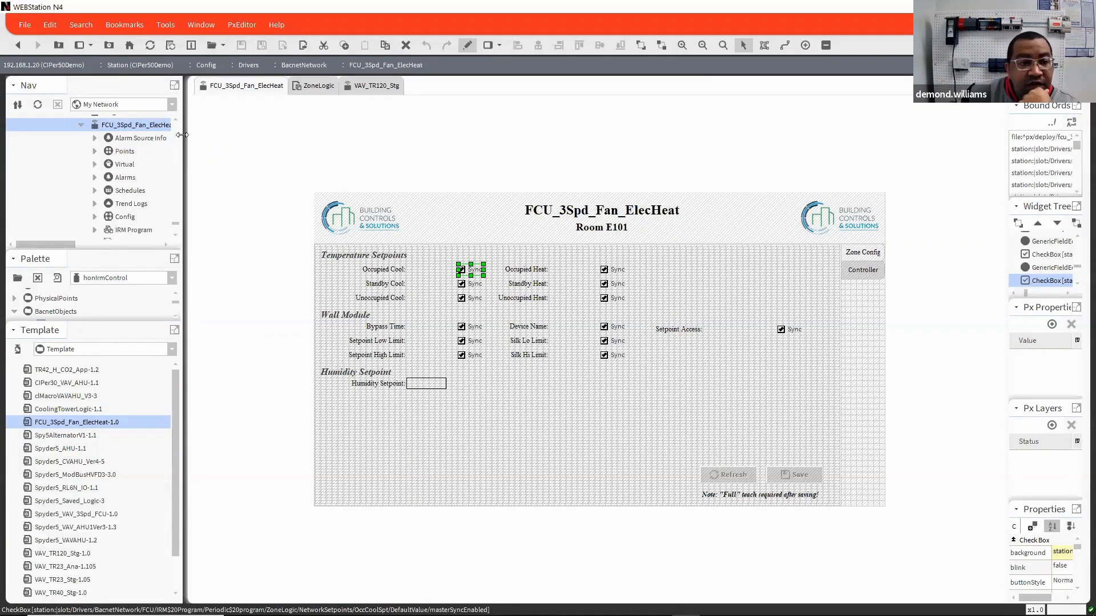
Step: Widen the Nav side bar to show full device names, and recheck the Occupied Cool Sync checkbox's ord path
{"action": "left_click_drag", "start_coordinate": [183, 136], "coordinate": [319, 154]}
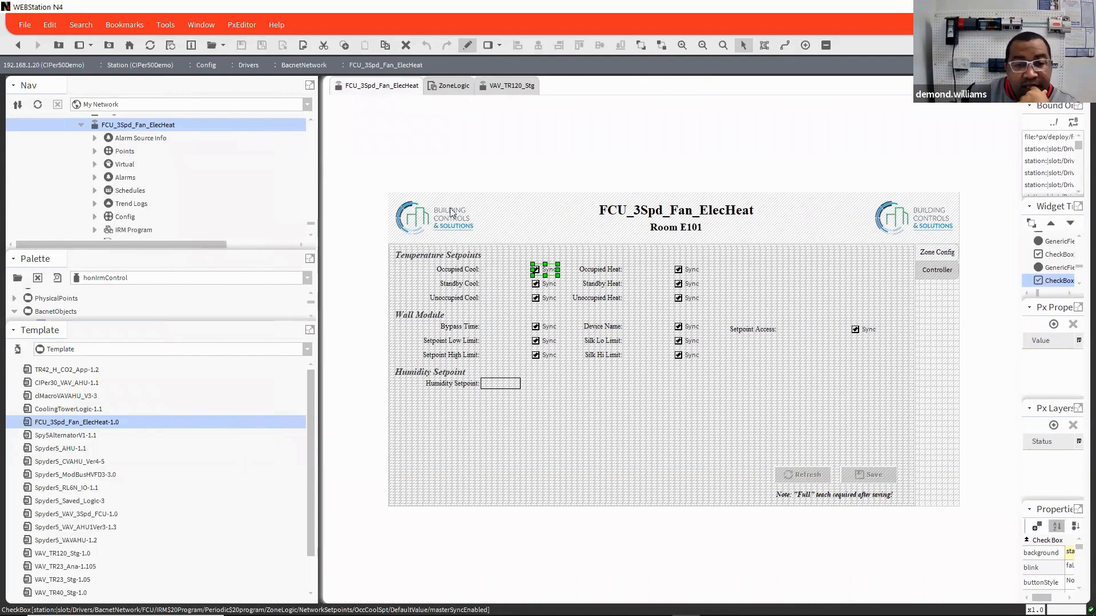
{"action": "double_click", "coordinate": [550, 271]}
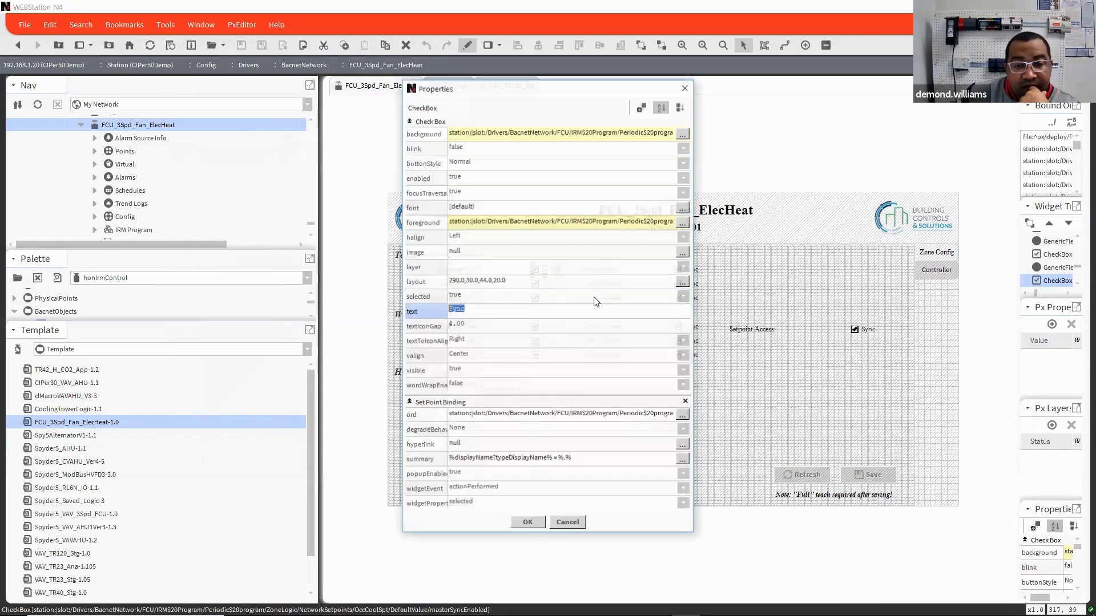
{"action": "double_click", "coordinate": [564, 416]}
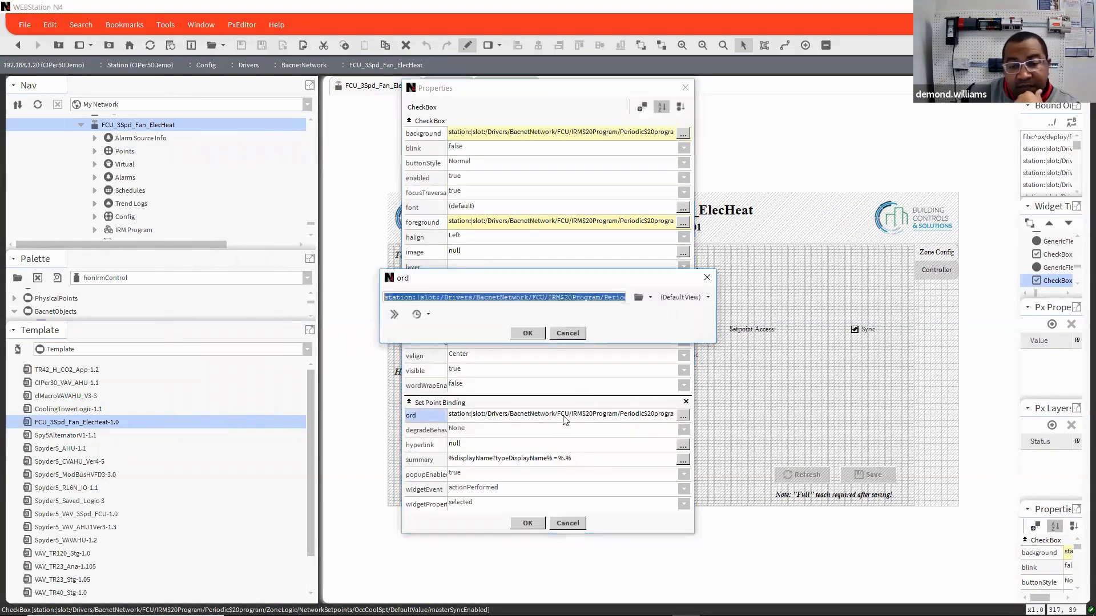
{"action": "left_click", "coordinate": [568, 335]}
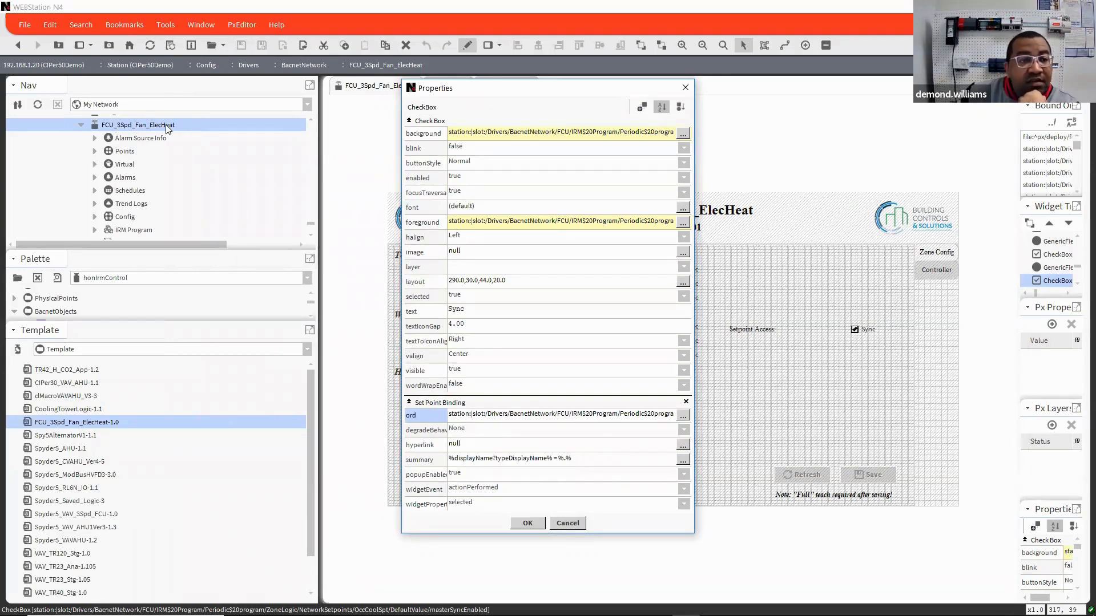
{"action": "left_click", "coordinate": [578, 525]}
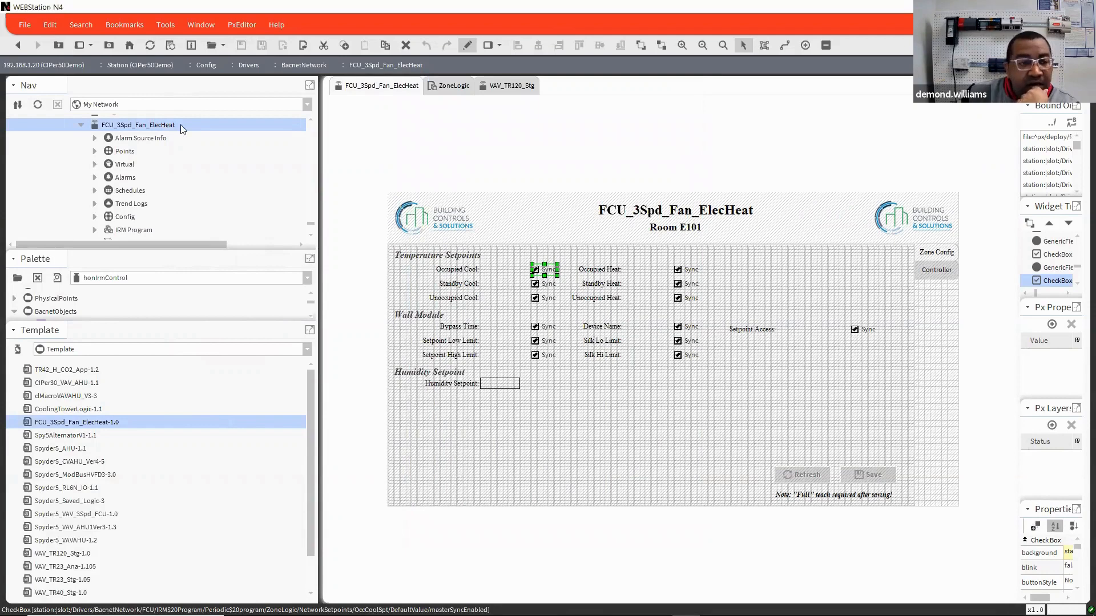
Step: Rename the FCU_3Spd_Fan_ElecHeat device to FCU
{"action": "right_click", "coordinate": [139, 128]}
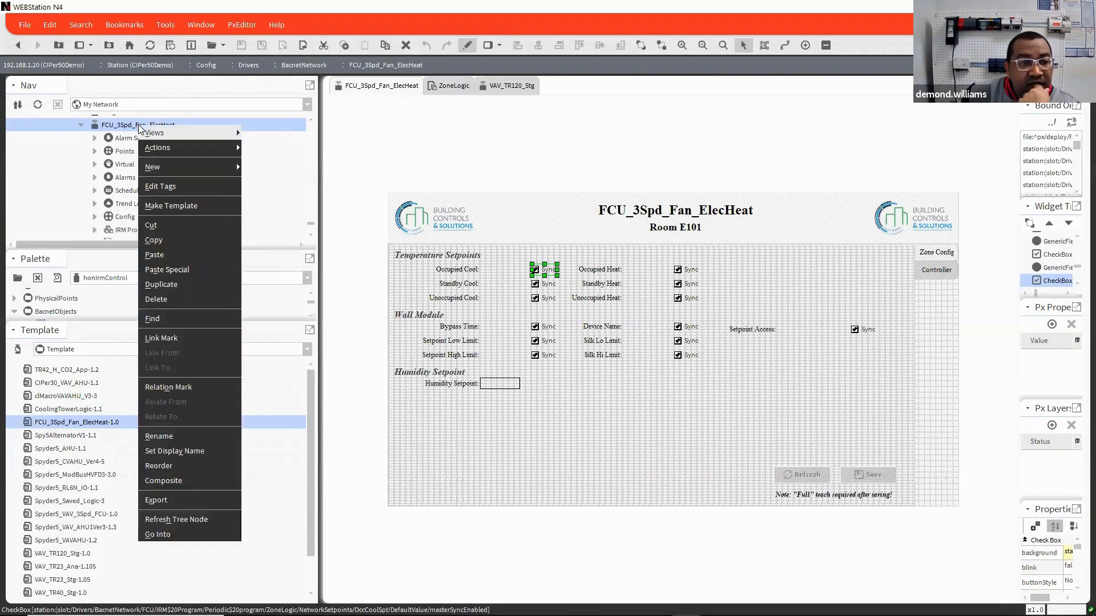
{"action": "left_click", "coordinate": [180, 437]}
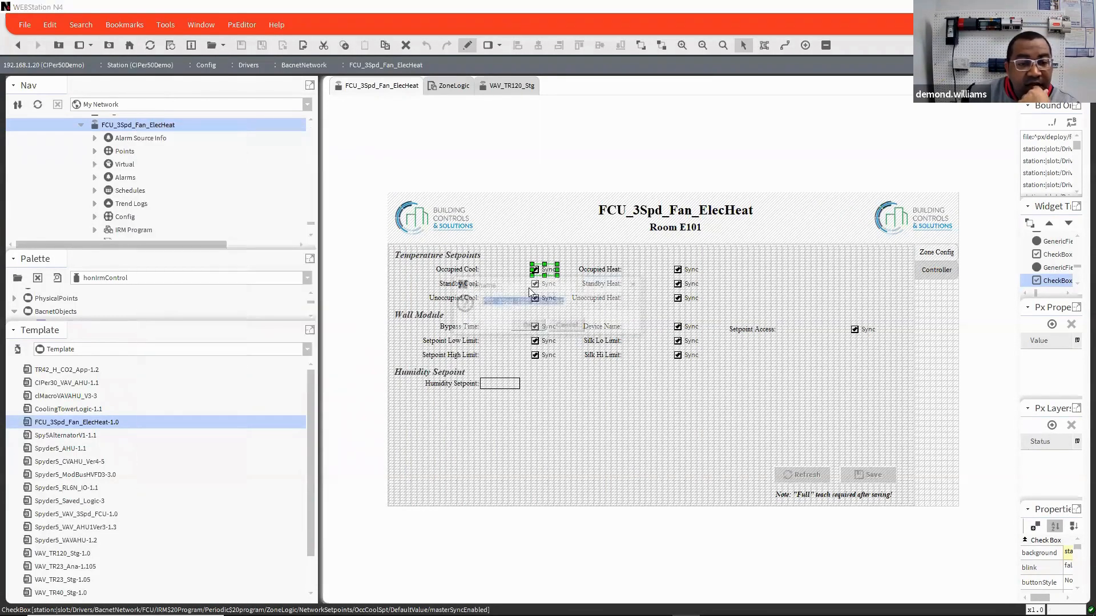
{"action": "left_click", "coordinate": [493, 301]}
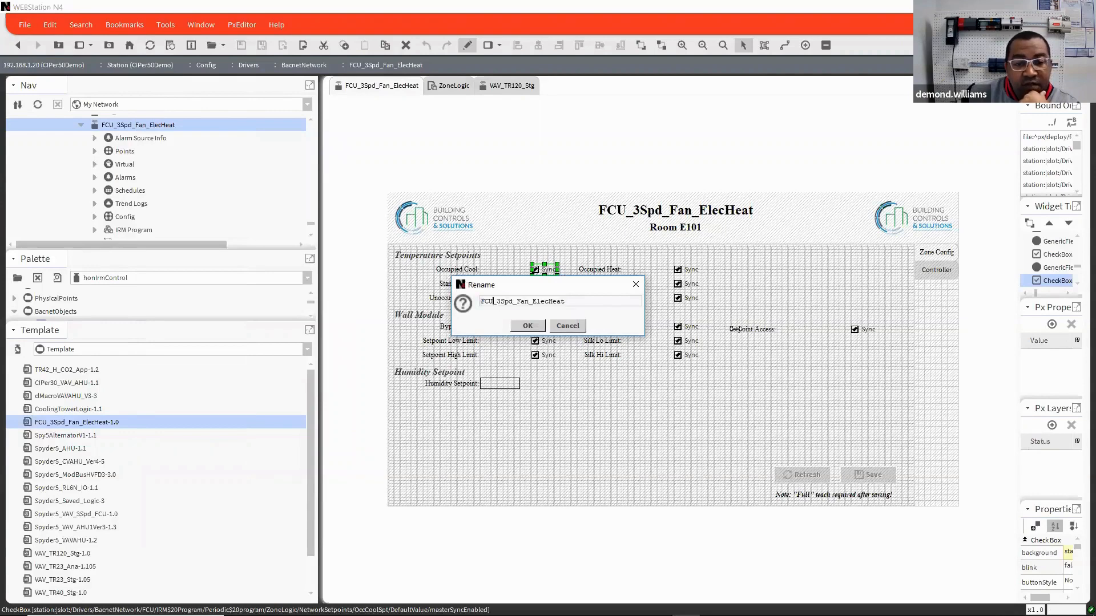
{"action": "key", "text": "shift+End"}
{"action": "key", "text": "Delete"}
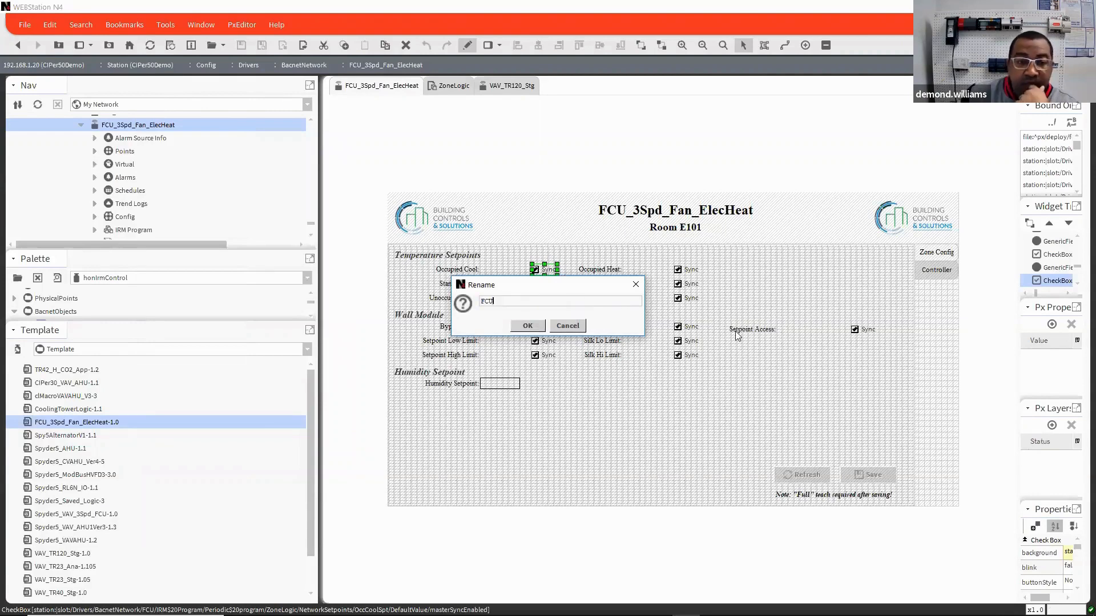
{"action": "left_click", "coordinate": [527, 326]}
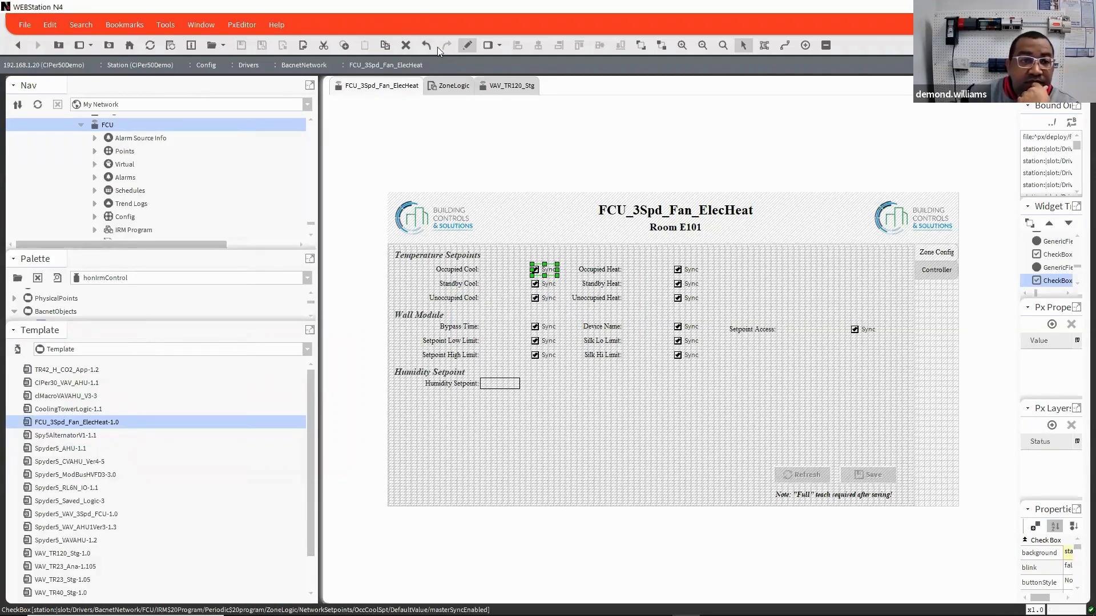
Step: Refresh the page and open the Application Config View of the renamed FCU device
{"action": "left_click", "coordinate": [171, 49]}
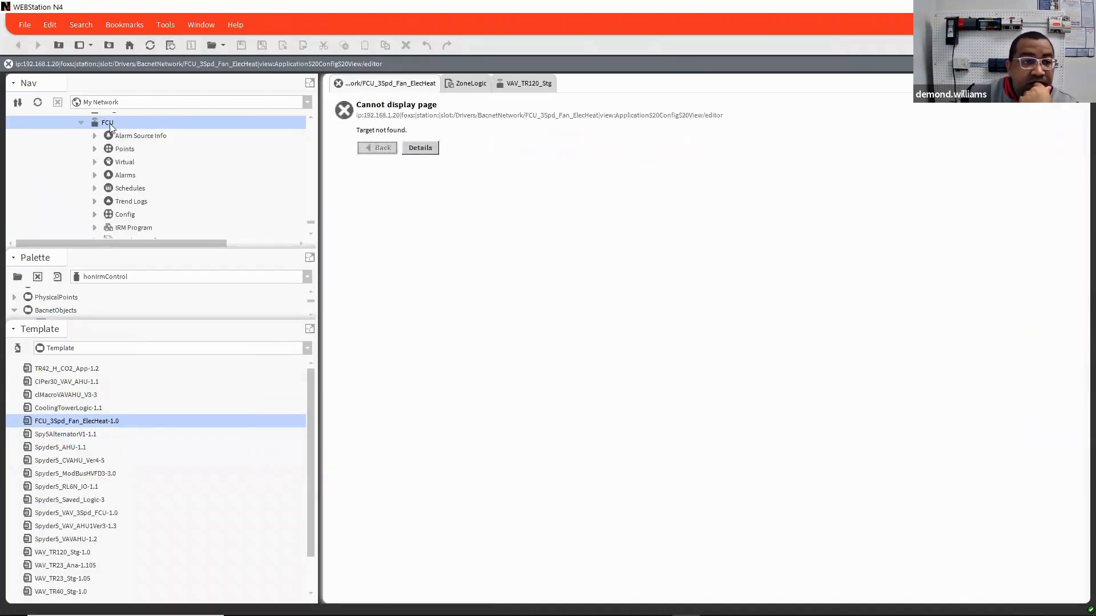
{"action": "right_click", "coordinate": [110, 121]}
{"action": "mouse_move", "coordinate": [148, 129]}
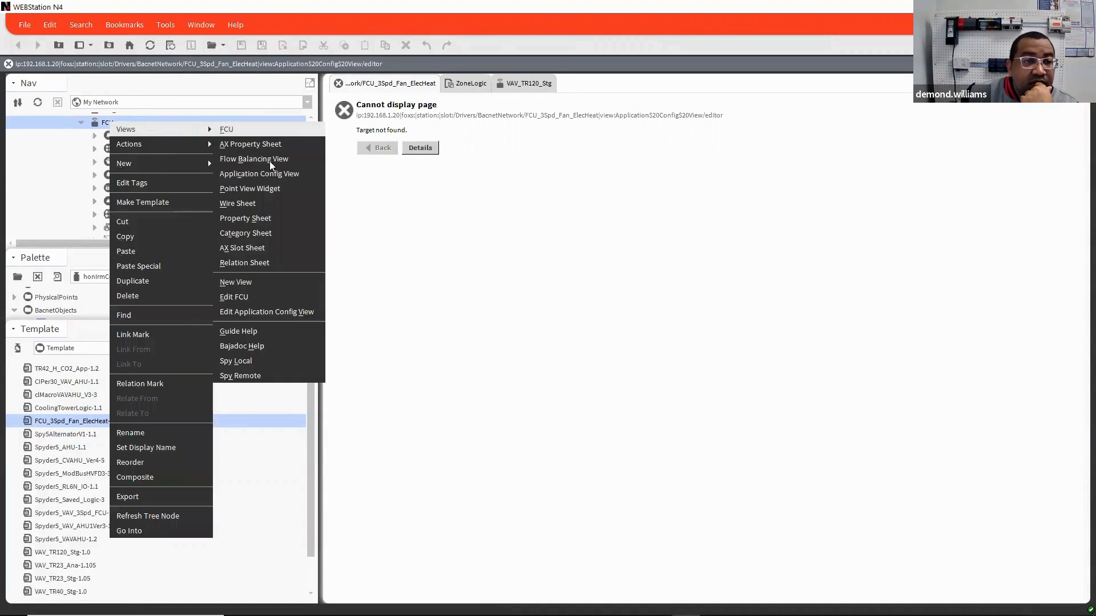
{"action": "left_click", "coordinate": [267, 173]}
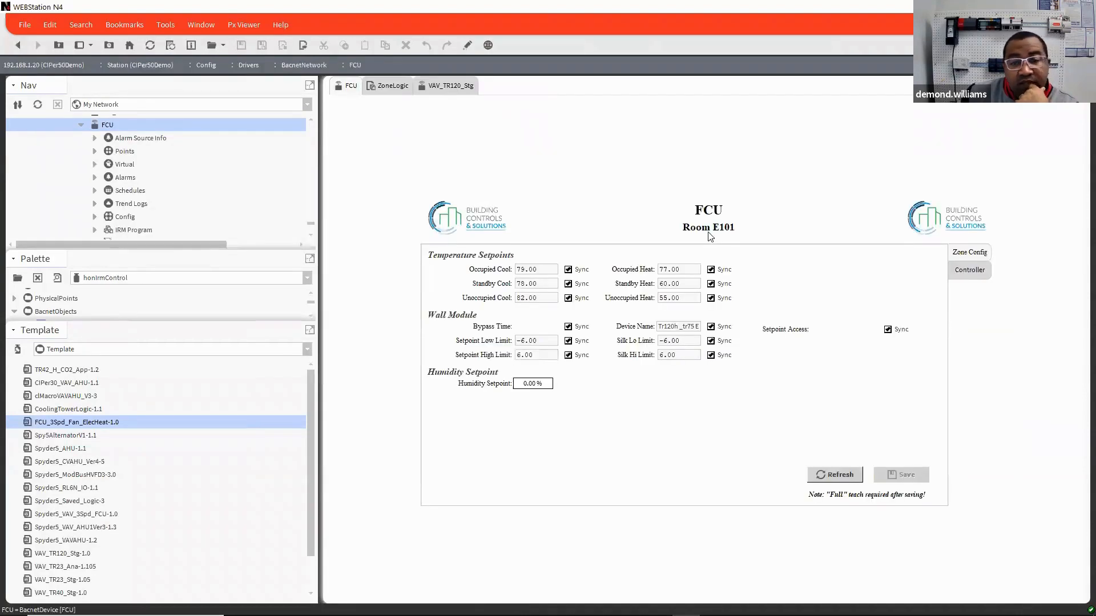
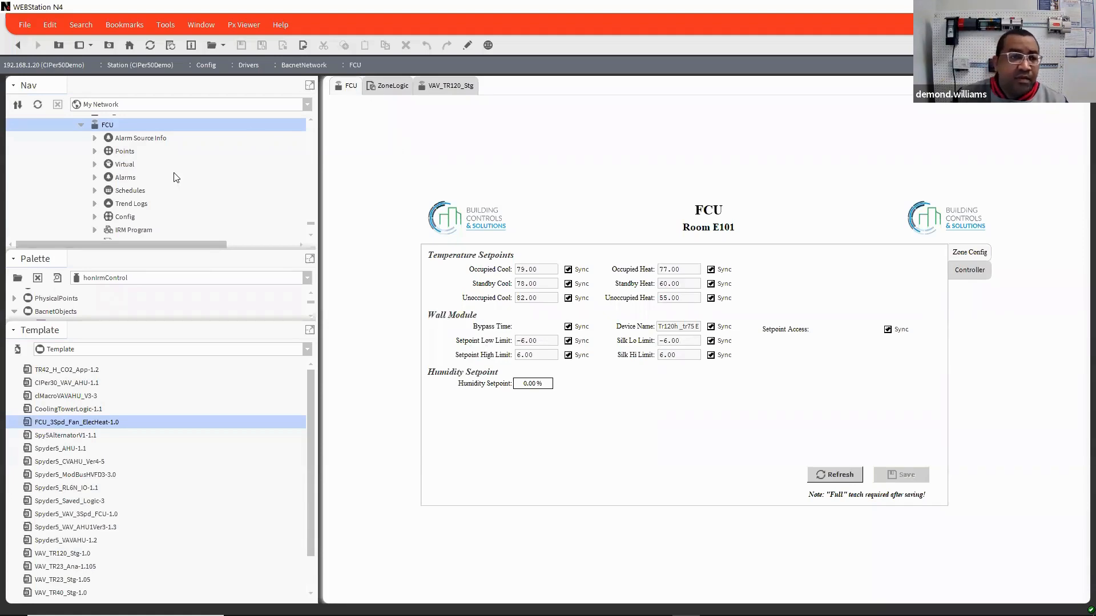
Step: Open the properties of the ROOMTEMP block in the FCU's IRM Program, under Periodic program and ZoneLogic
{"action": "scroll", "coordinate": [180, 179], "scroll_direction": "down", "scroll_amount": 2}
{"action": "scroll", "coordinate": [179, 179], "scroll_direction": "up", "scroll_amount": 2}
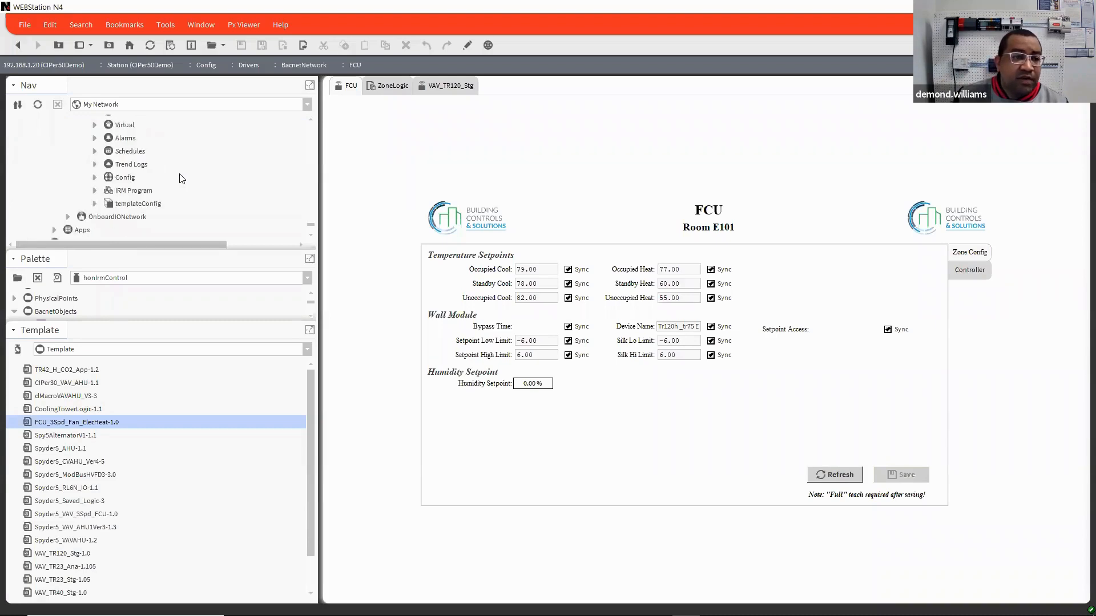
{"action": "left_click", "coordinate": [95, 230]}
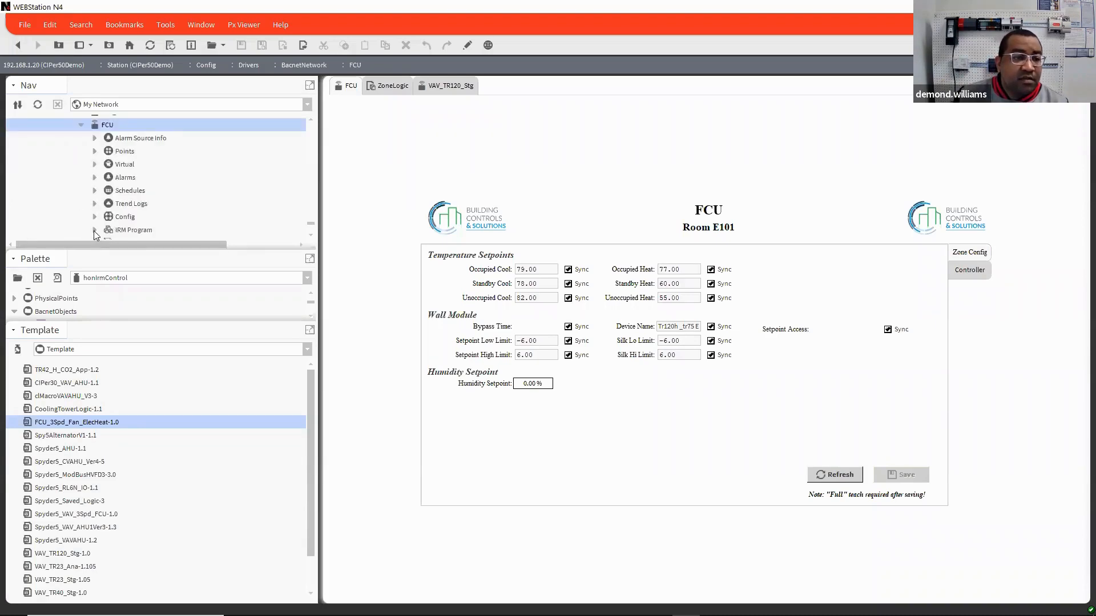
{"action": "left_click", "coordinate": [108, 191]}
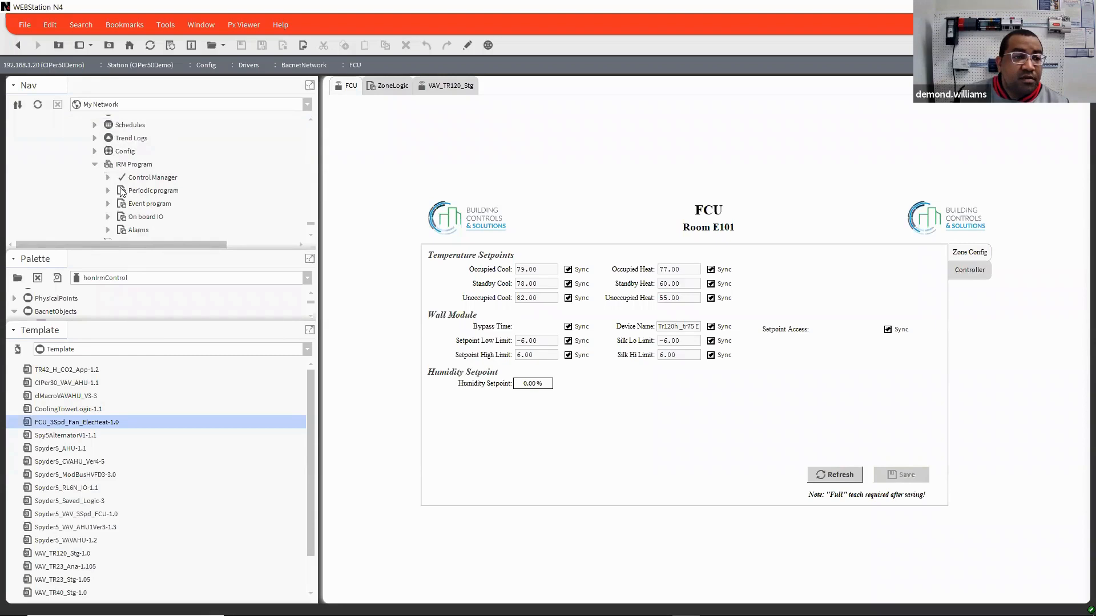
{"action": "left_click", "coordinate": [121, 191]}
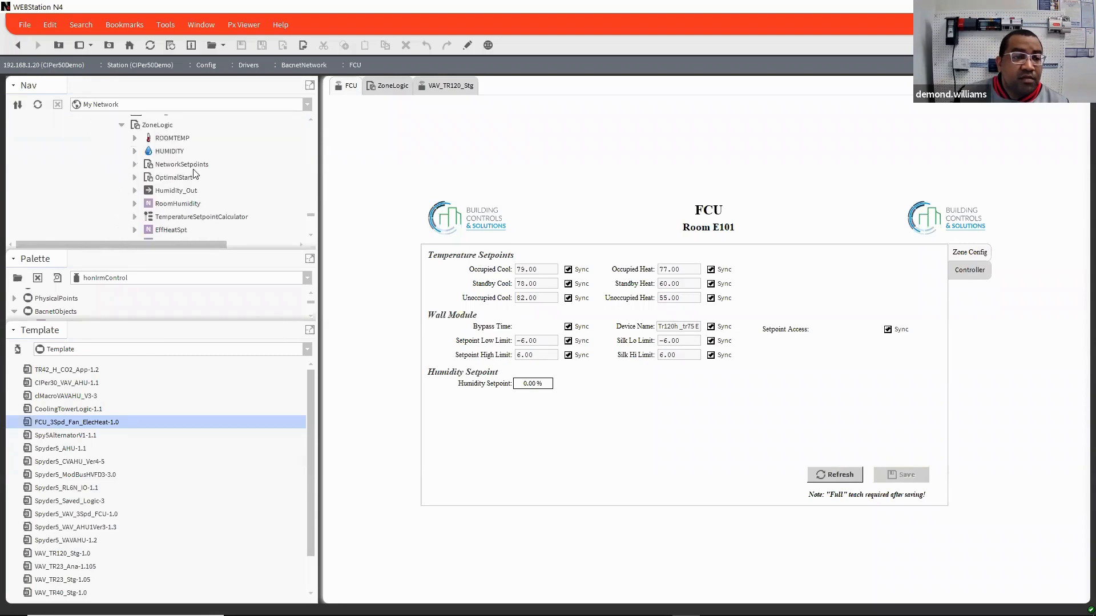
{"action": "double_click", "coordinate": [173, 139]}
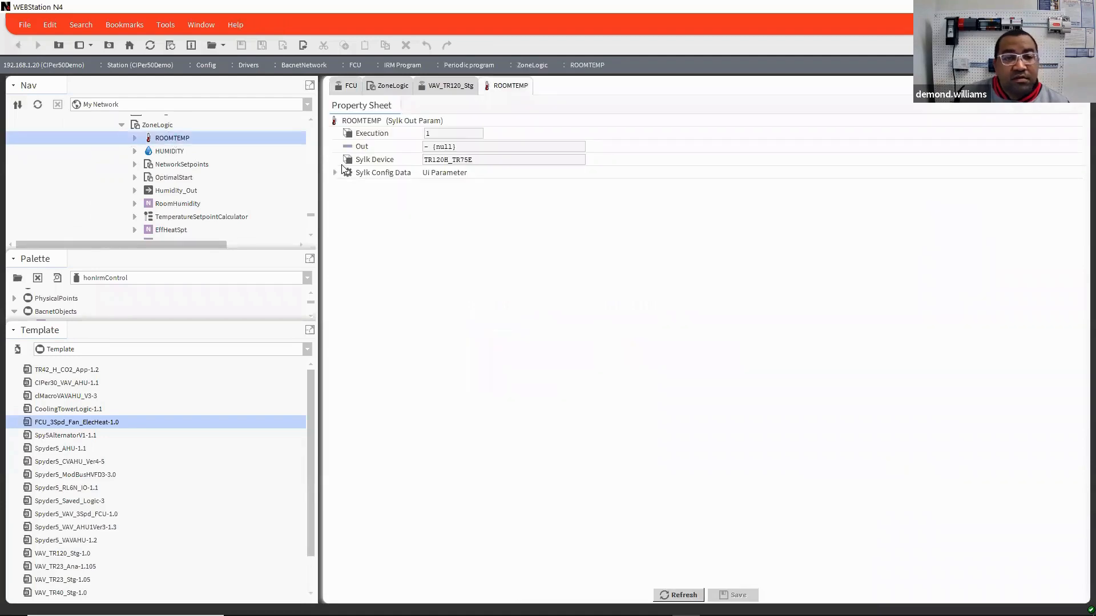
Step: Examine ROOMTEMP's Sylk Config Data, including tR7XConfig with its labels to show on screen and tR4XConfig
{"action": "left_click", "coordinate": [335, 172]}
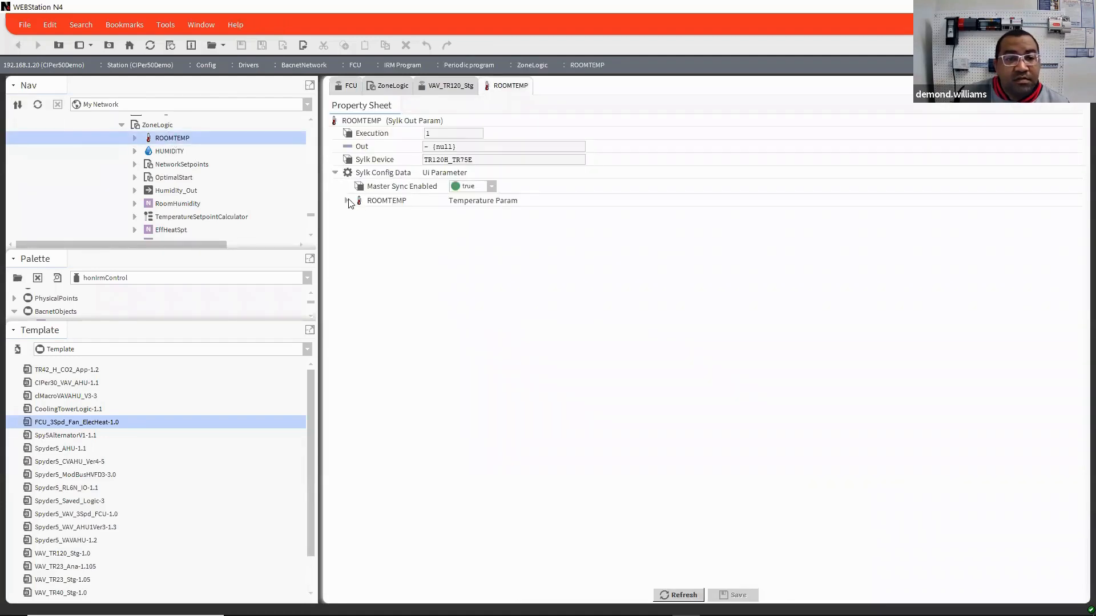
{"action": "left_click", "coordinate": [346, 201]}
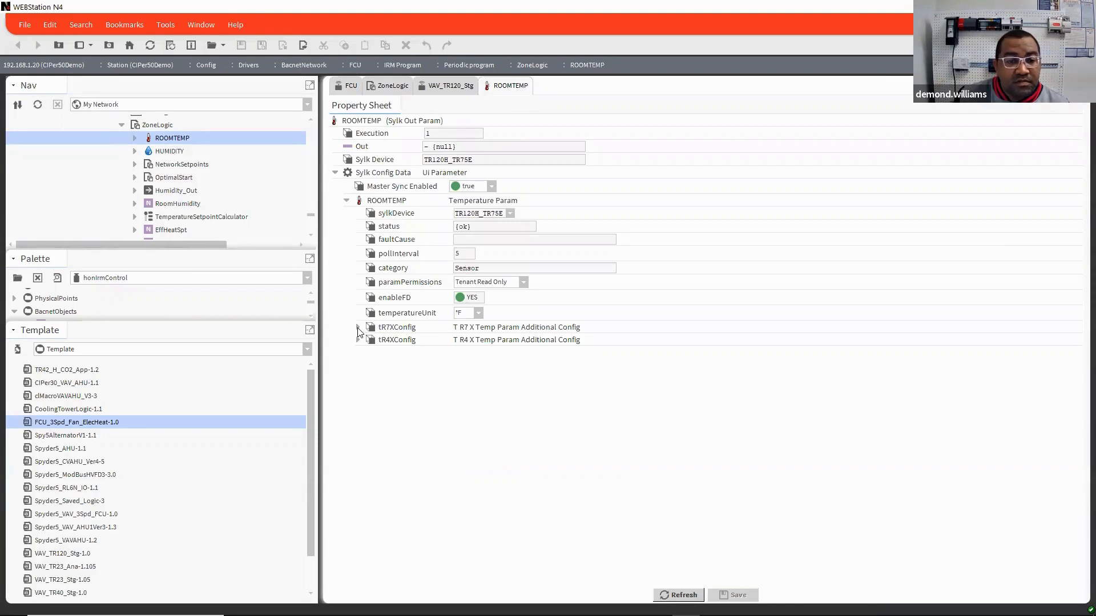
{"action": "left_click", "coordinate": [358, 327]}
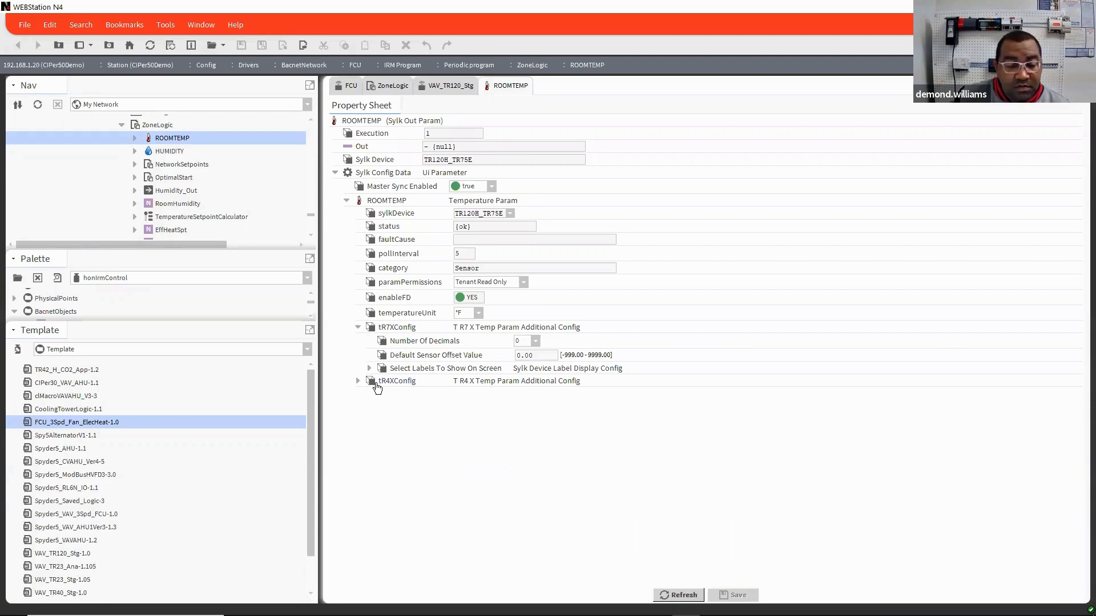
{"action": "left_click", "coordinate": [358, 381]}
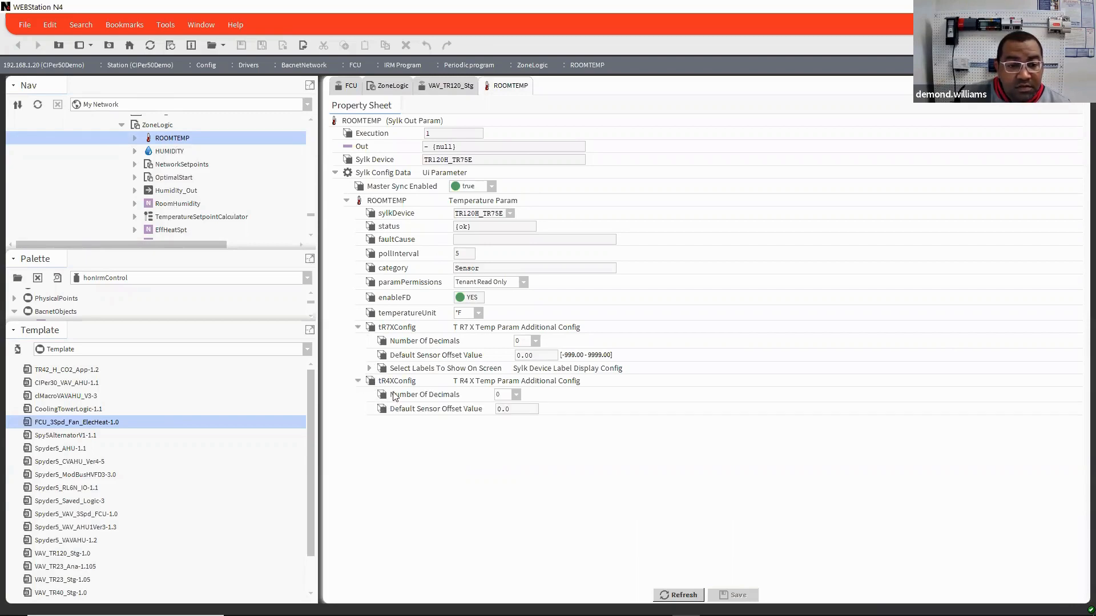
{"action": "left_click", "coordinate": [369, 369]}
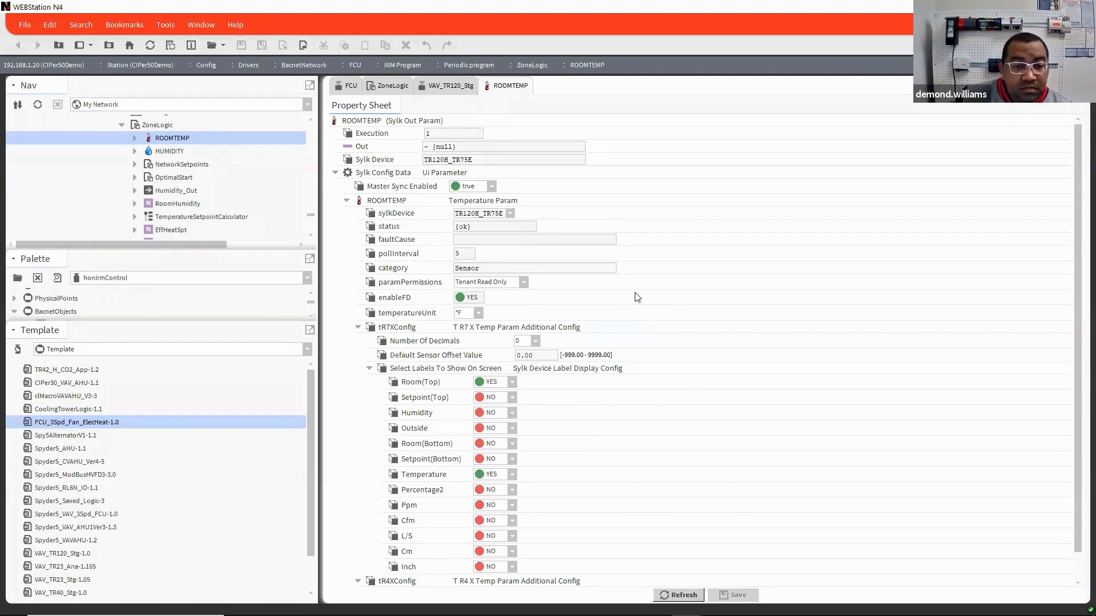
{"action": "scroll", "coordinate": [636, 296], "scroll_direction": "down", "scroll_amount": 1}
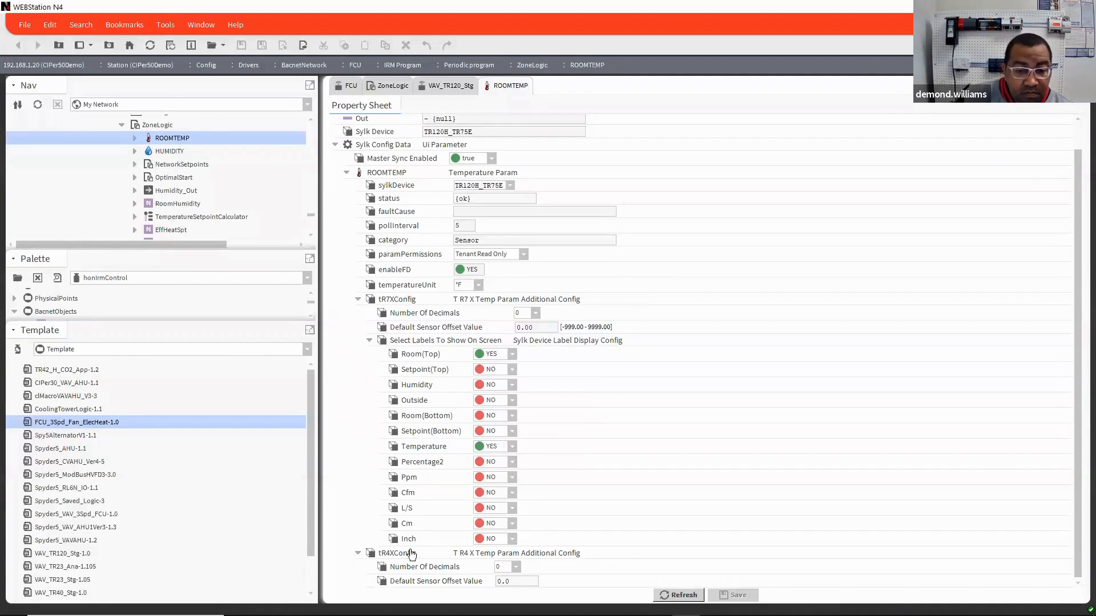
Step: Open the TR120H_TR75E wall module's properties and inspect the ROOMTEMP parameter node in its Sensor category
{"action": "scroll", "coordinate": [189, 177], "scroll_direction": "up", "scroll_amount": 2}
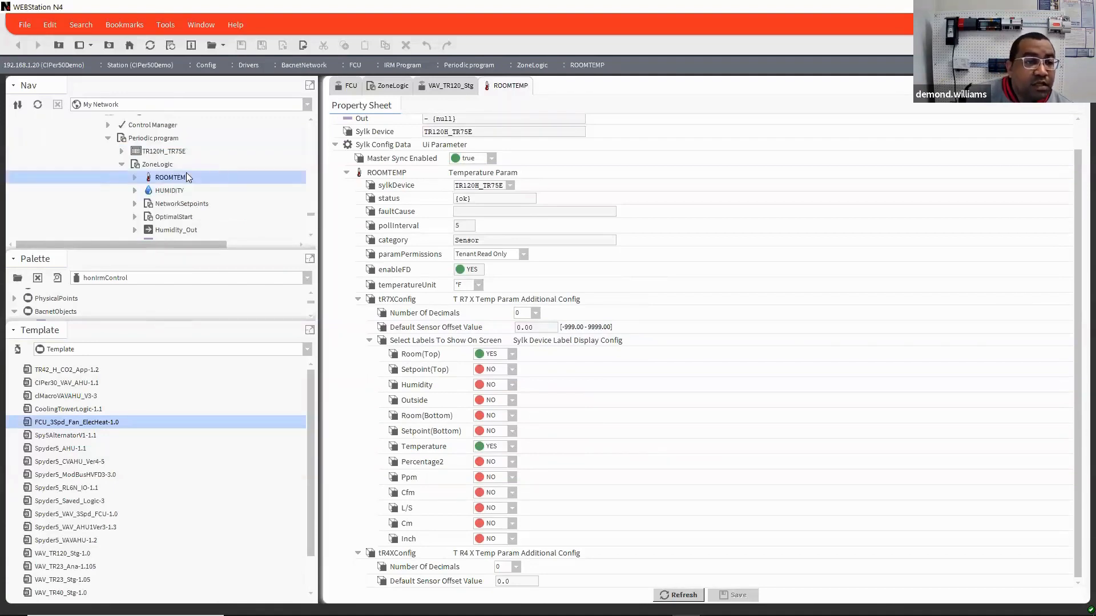
{"action": "double_click", "coordinate": [171, 191]}
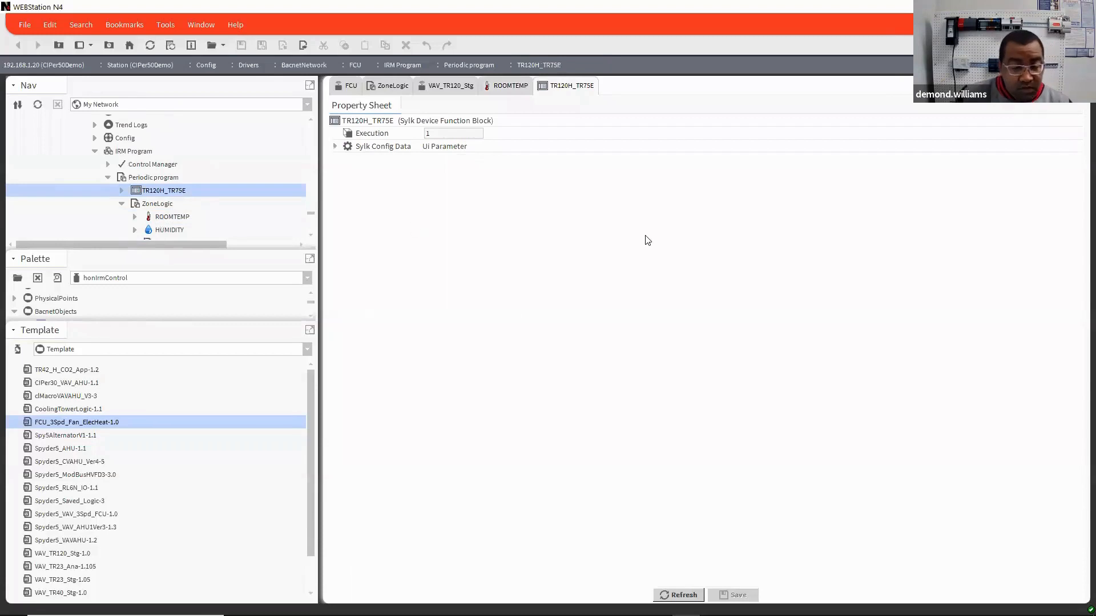
{"action": "left_click", "coordinate": [335, 147]}
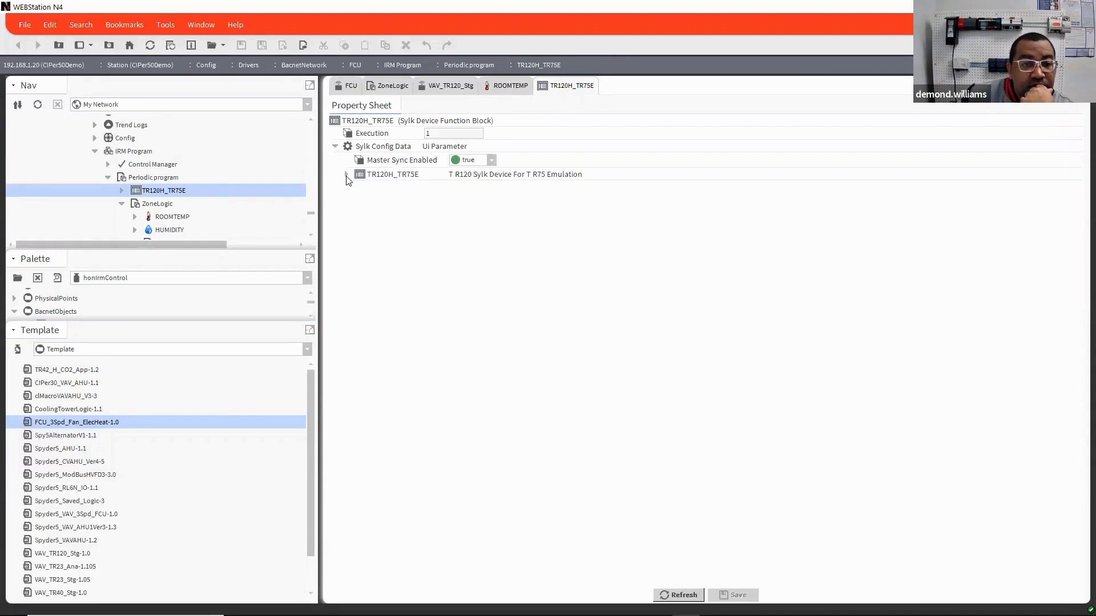
{"action": "left_click", "coordinate": [346, 174]}
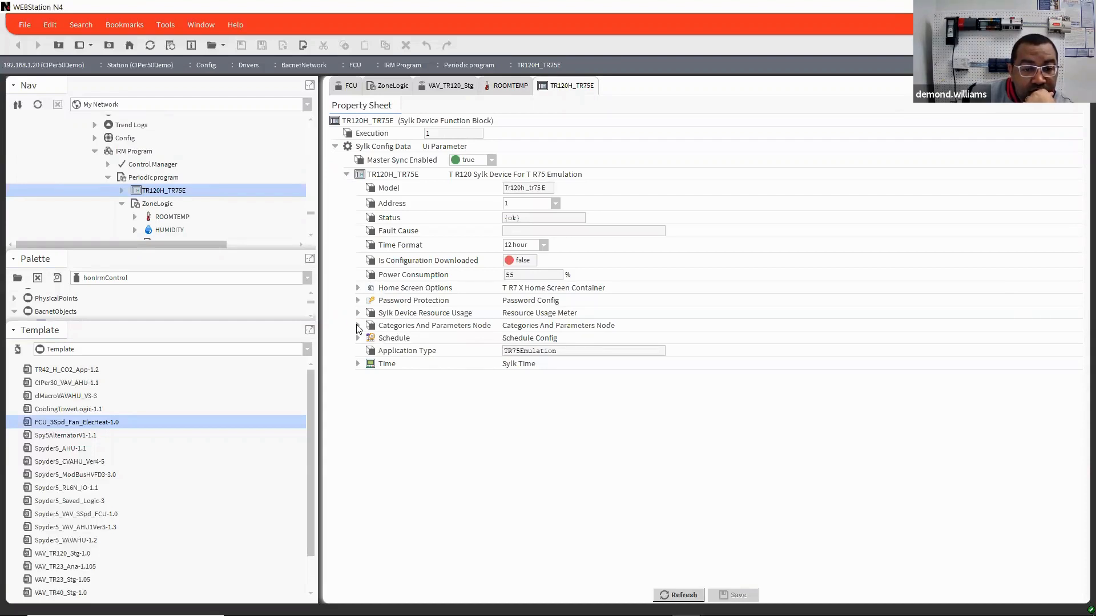
{"action": "left_click", "coordinate": [358, 326]}
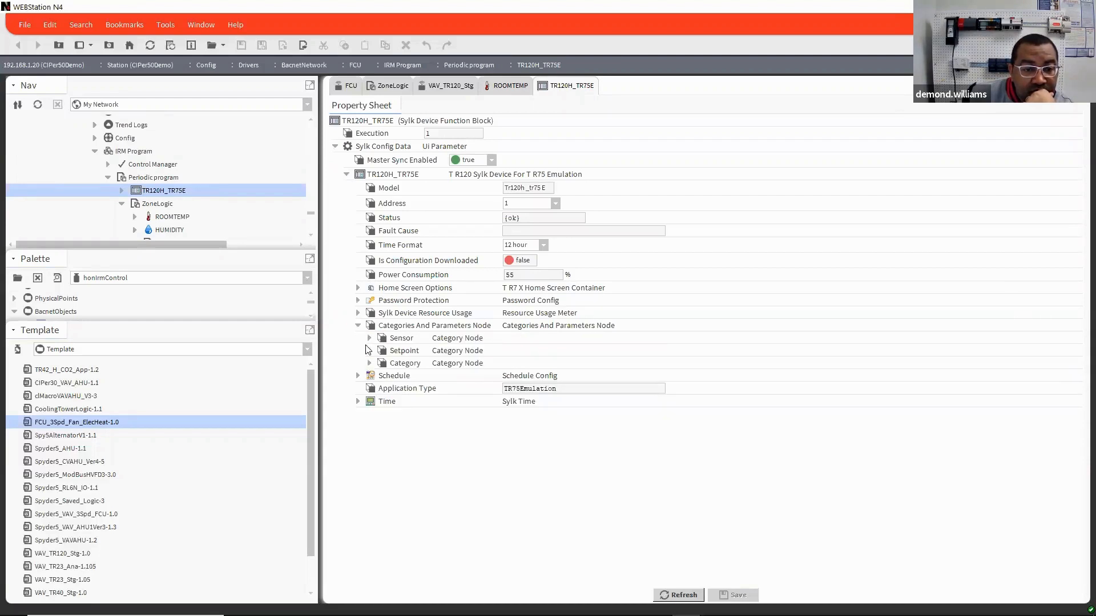
{"action": "left_click", "coordinate": [369, 338]}
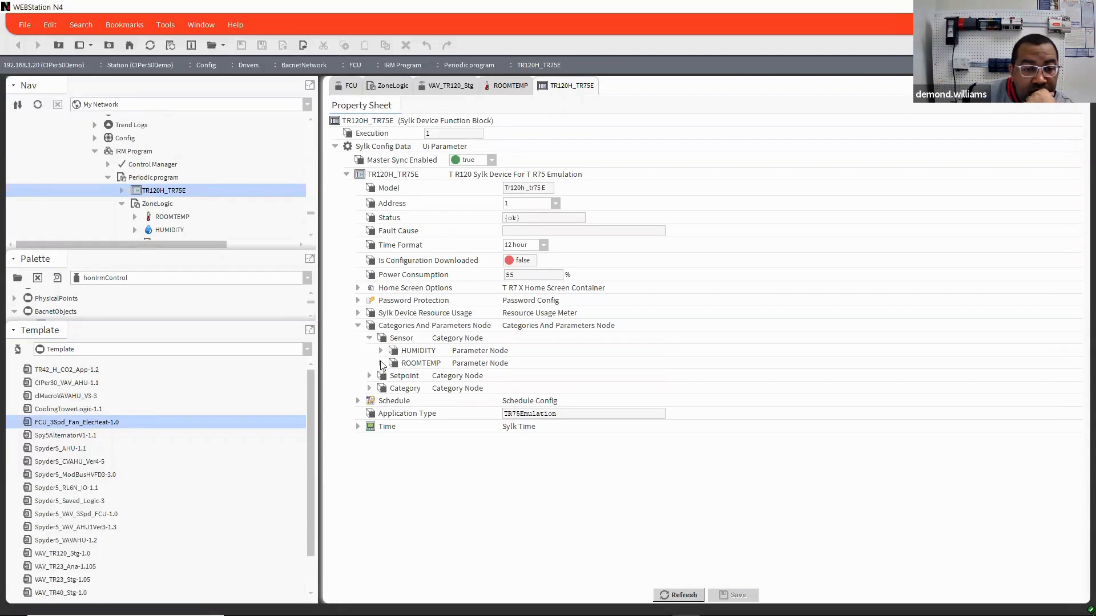
{"action": "left_click", "coordinate": [381, 364]}
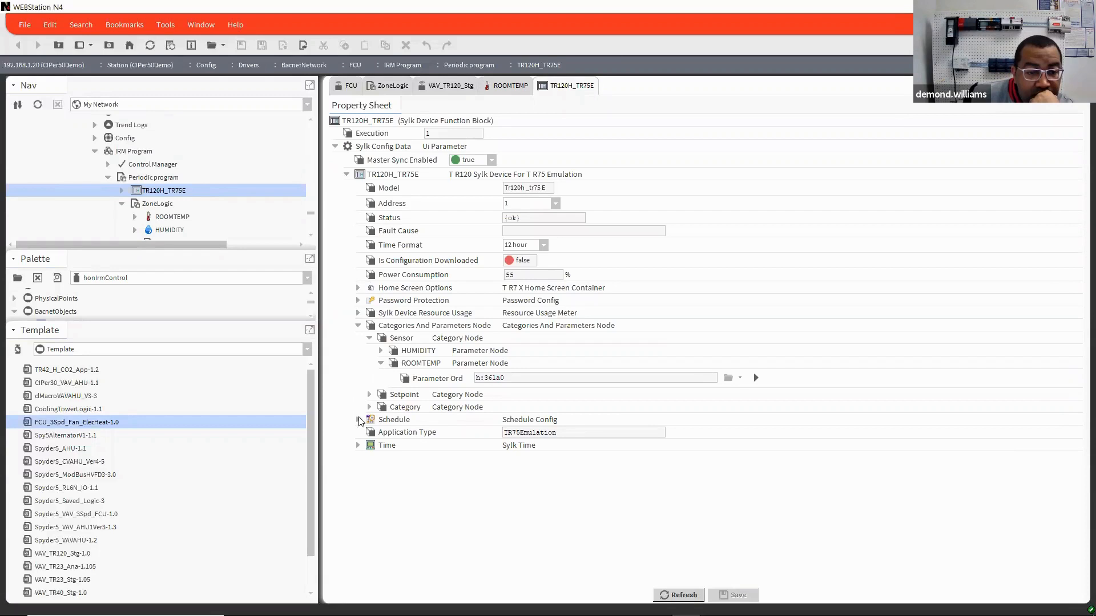
Step: Examine the wall module's HS1 home screen option and its Sylk Device Resource Usage counters
{"action": "left_click", "coordinate": [358, 287]}
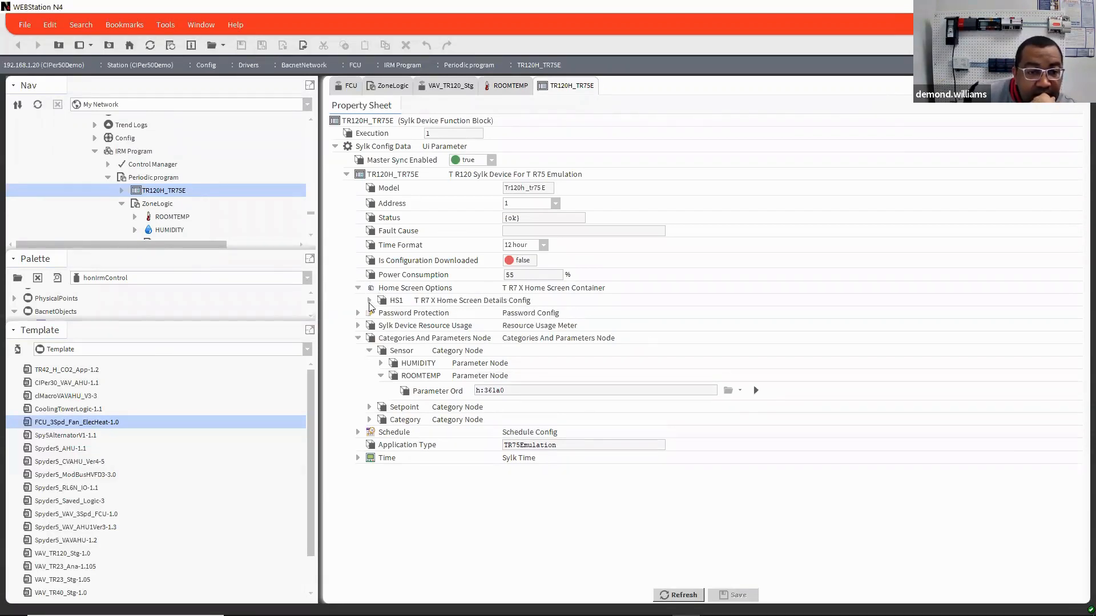
{"action": "left_click", "coordinate": [369, 301]}
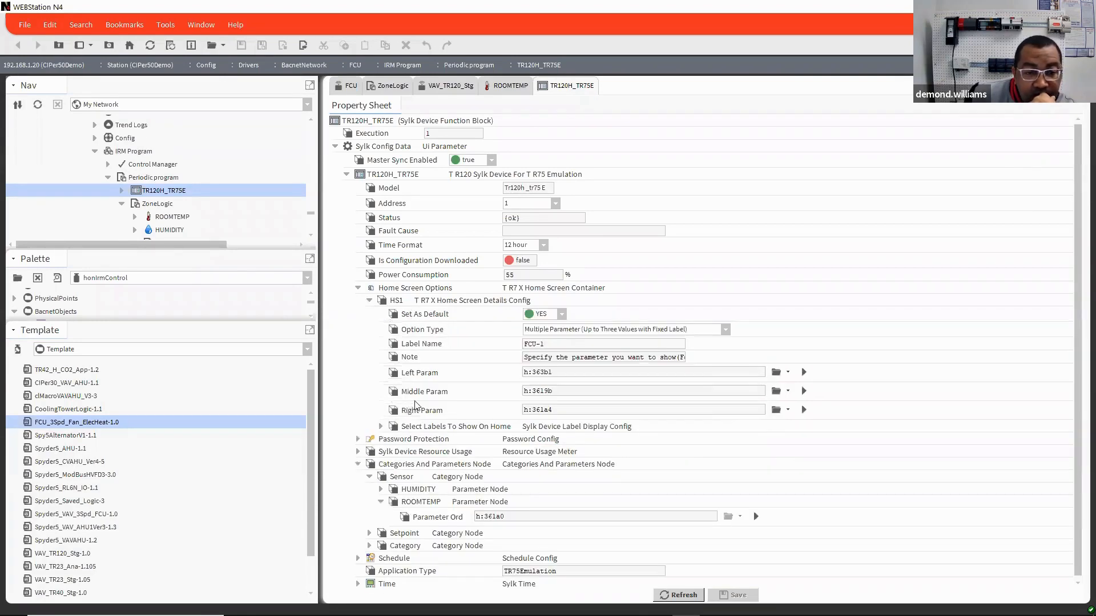
{"action": "left_click", "coordinate": [358, 452]}
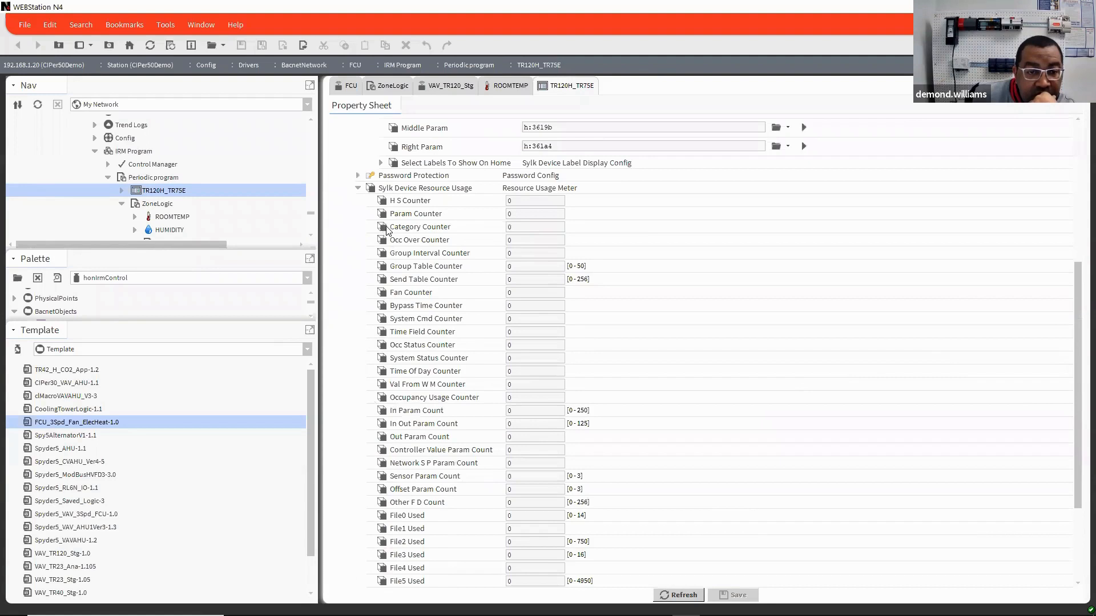
{"action": "scroll", "coordinate": [387, 229], "scroll_direction": "down", "scroll_amount": 3}
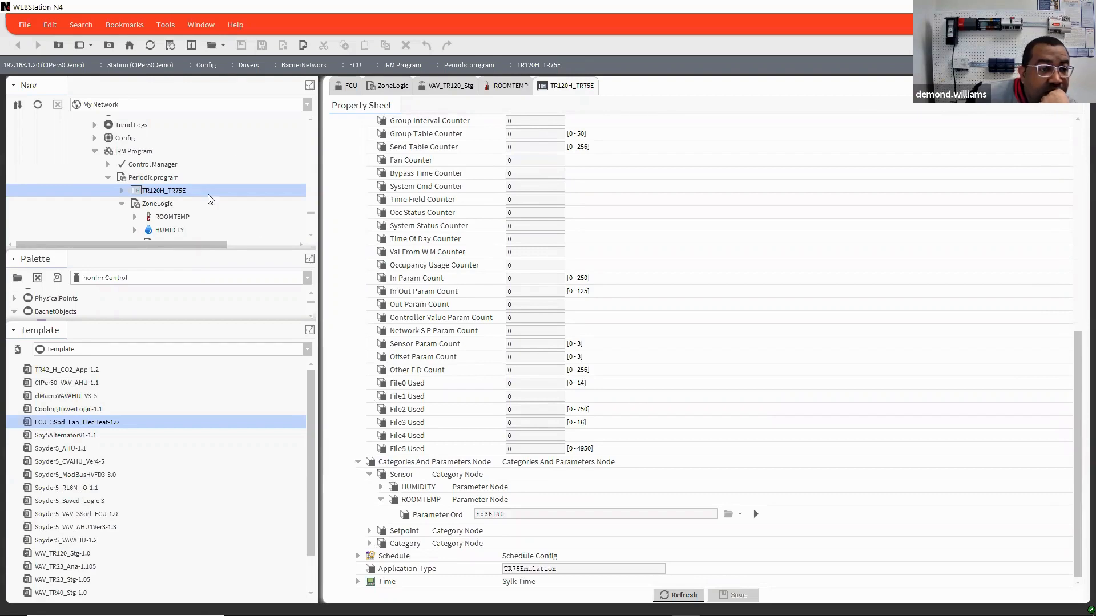
Step: Open the ZoneLogic wire sheet and bring up the ROOMTEMP block's property sheet from it
{"action": "scroll", "coordinate": [208, 198], "scroll_direction": "down", "scroll_amount": 3}
{"action": "left_click", "coordinate": [159, 164]}
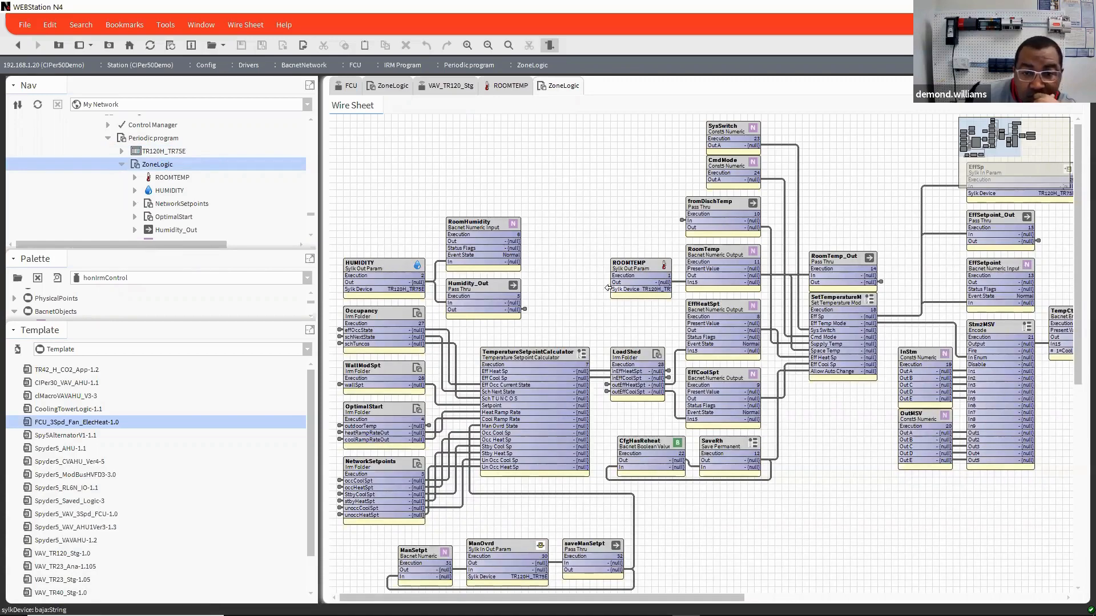
{"action": "left_click", "coordinate": [646, 266]}
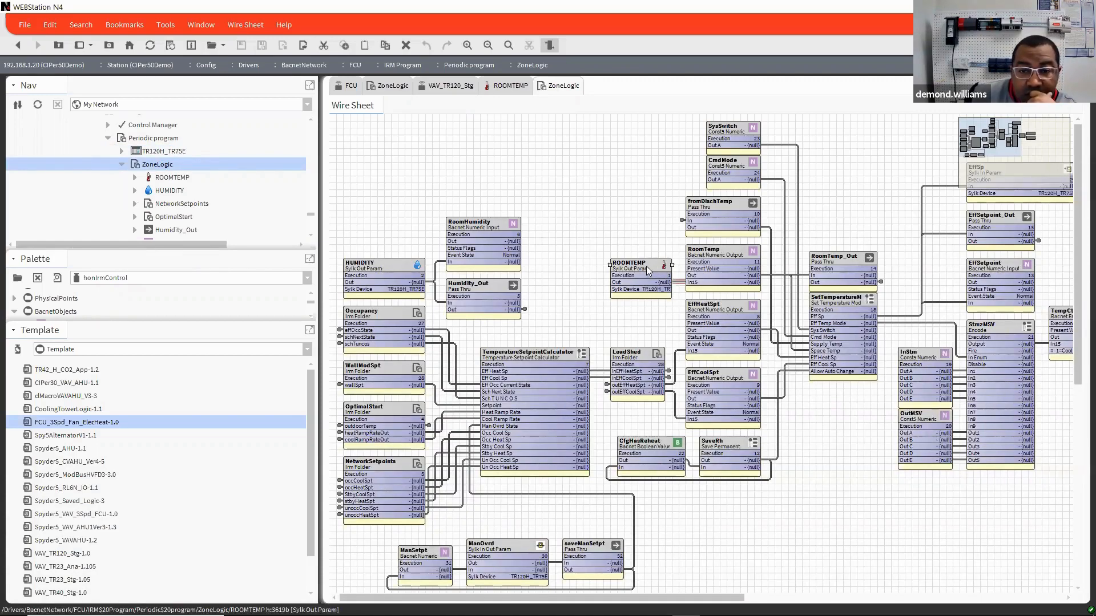
{"action": "right_click", "coordinate": [646, 266]}
{"action": "mouse_move", "coordinate": [692, 256]}
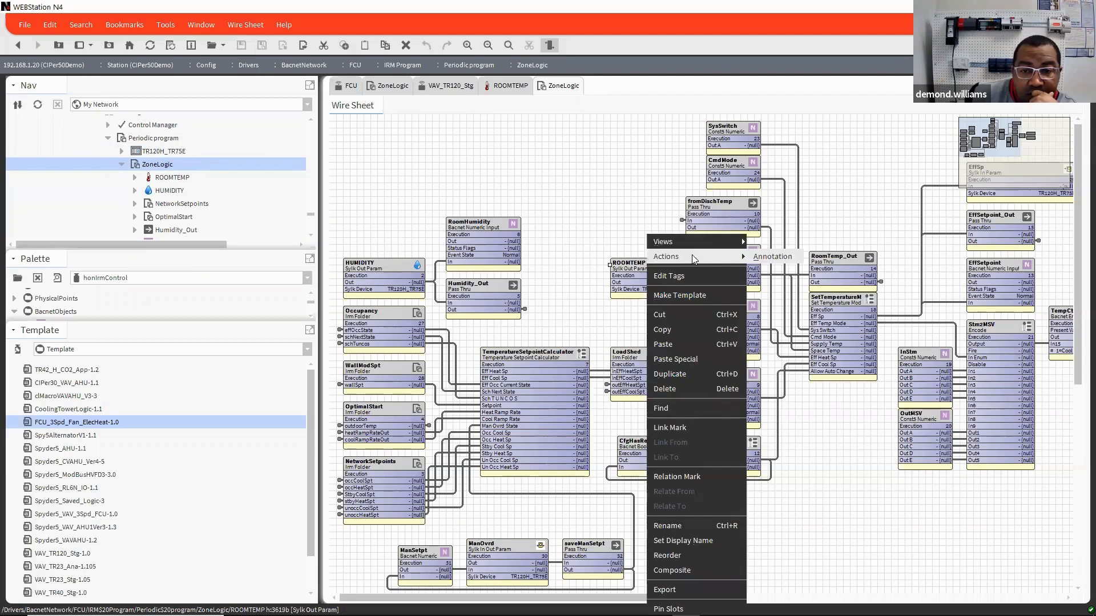
{"action": "mouse_move", "coordinate": [736, 242]}
{"action": "left_click", "coordinate": [779, 243]}
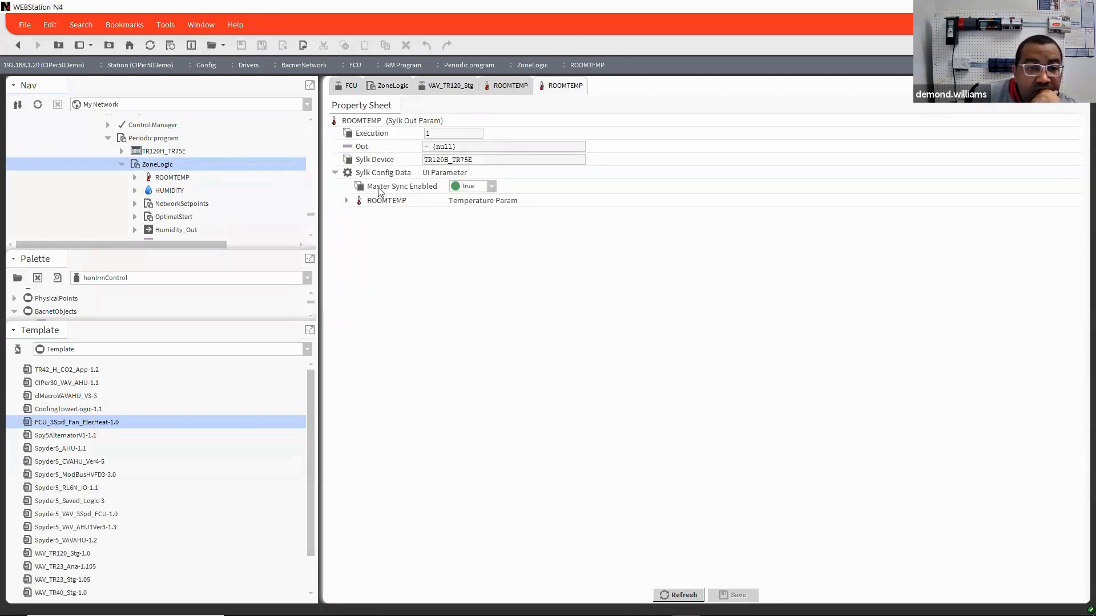
Step: Expand the ROOMTEMP temperature parameter to review its tR7XConfig and tR4XConfig settings
{"action": "left_click", "coordinate": [346, 201]}
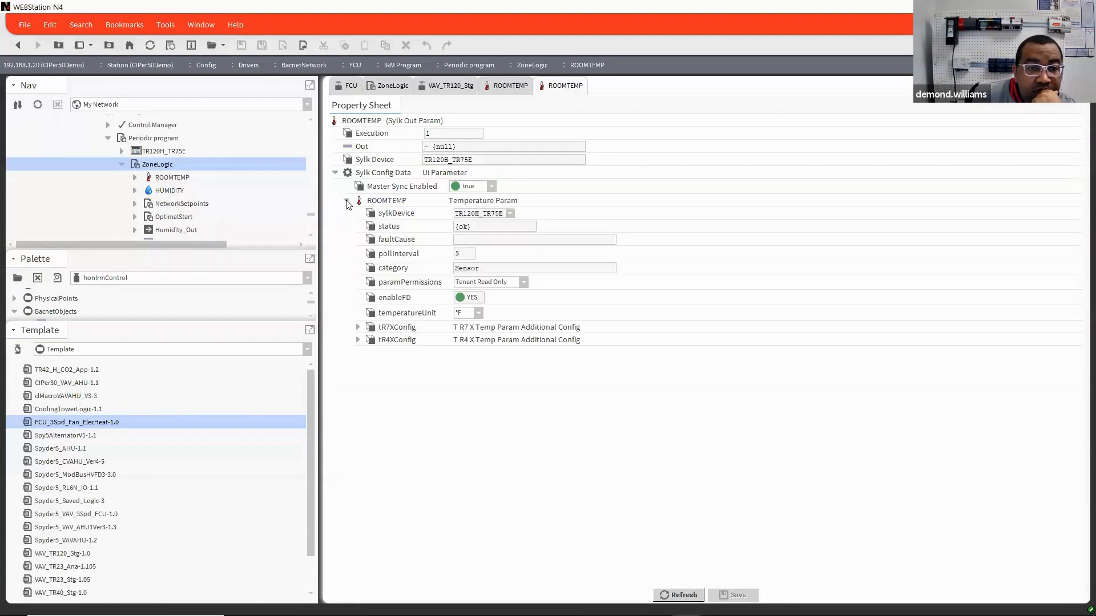
{"action": "left_click", "coordinate": [358, 328]}
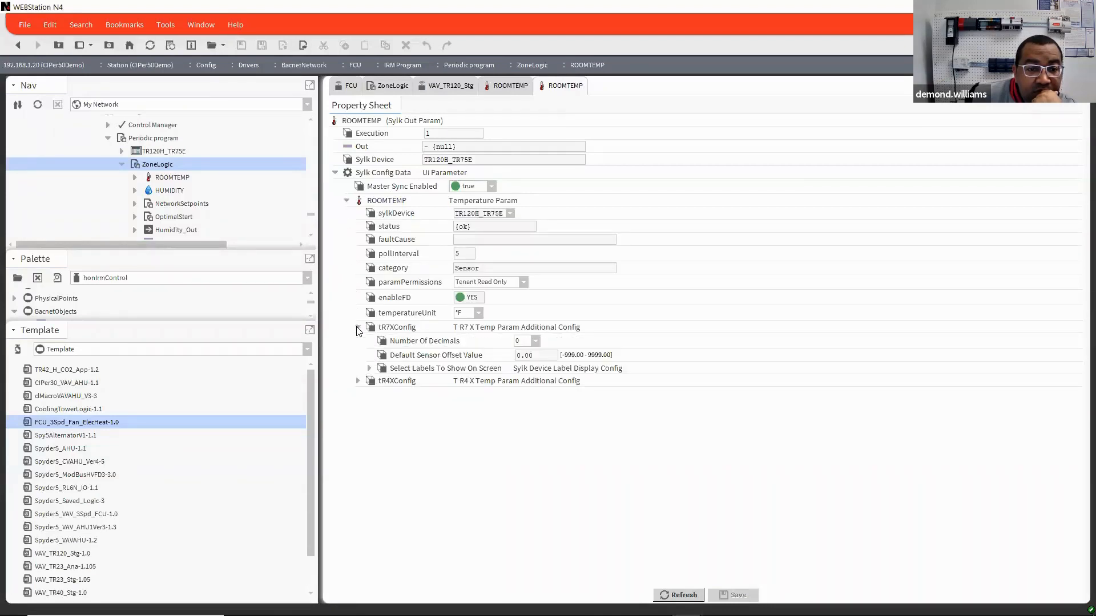
{"action": "left_click", "coordinate": [357, 382]}
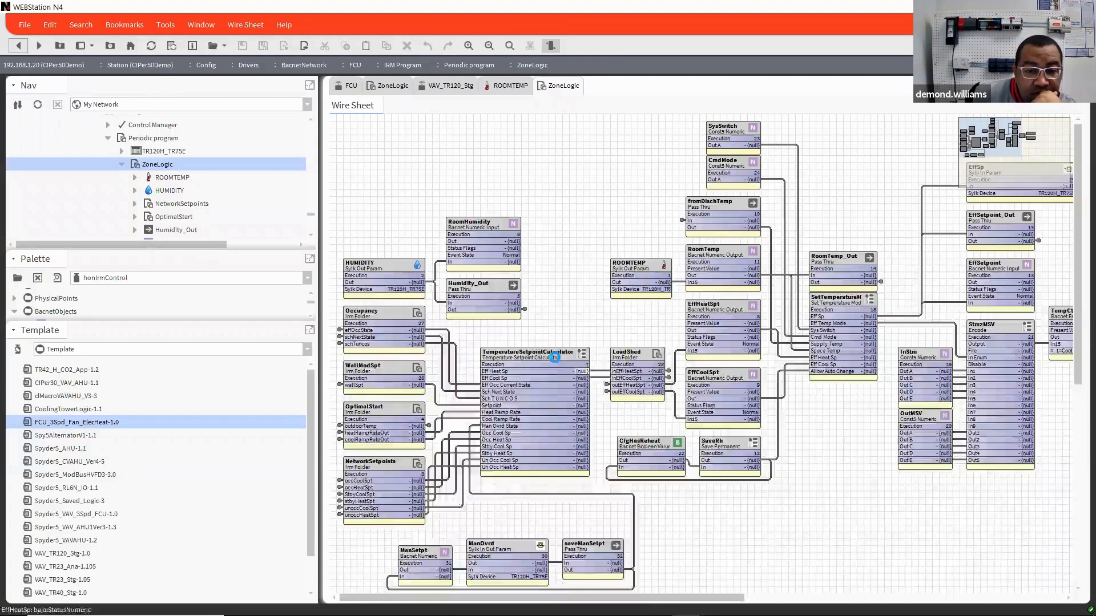
Step: View the TemperatureSetpointCalculator's properties, and return to the ZoneLogic wire sheet to open the WallModSpt folder
{"action": "double_click", "coordinate": [554, 358]}
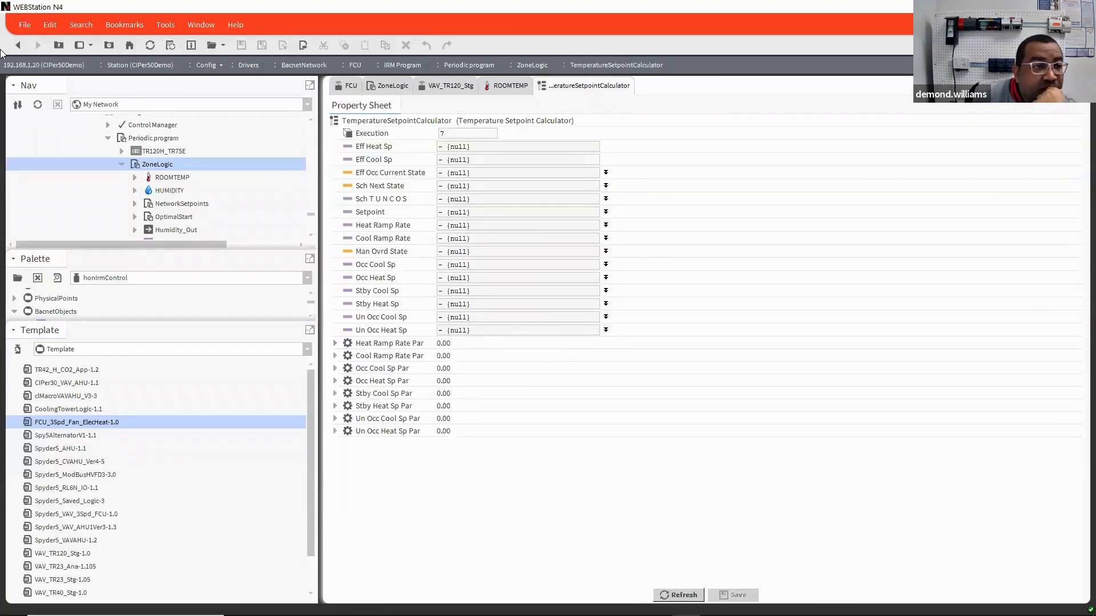
{"action": "left_click", "coordinate": [20, 46]}
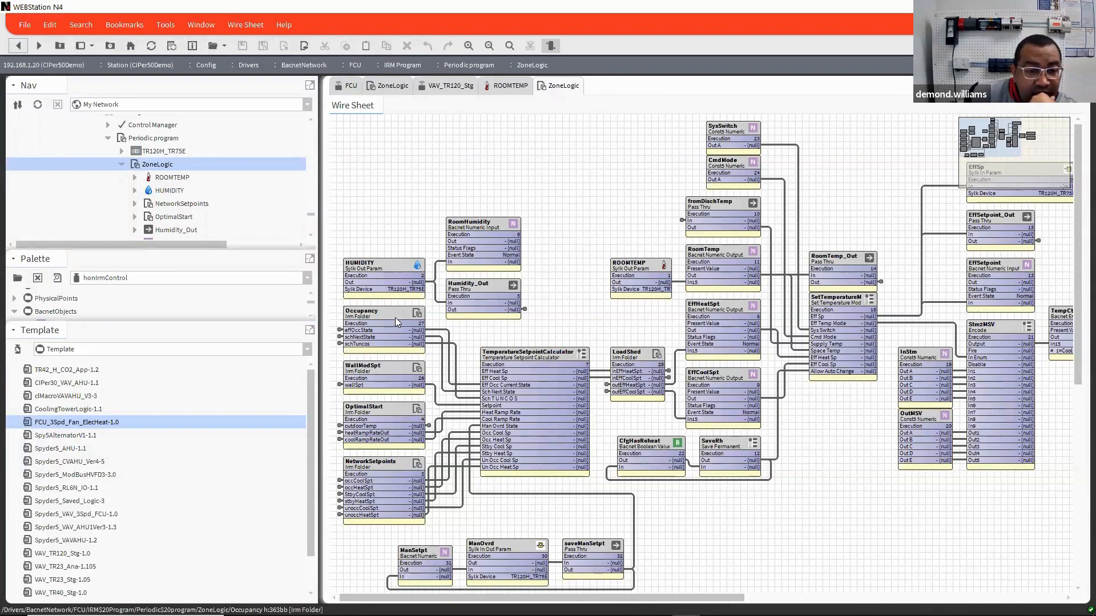
{"action": "double_click", "coordinate": [391, 374]}
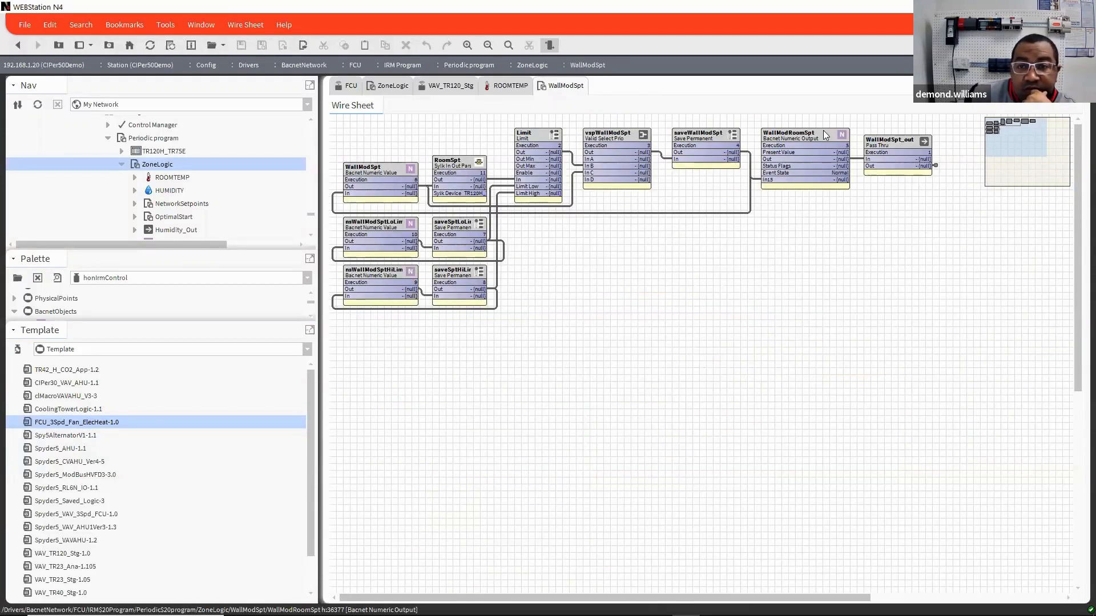
Step: Open the RoomSpt block in WallModSpt and examine its Sylk Config Data down to tR7XConfig
{"action": "double_click", "coordinate": [455, 170]}
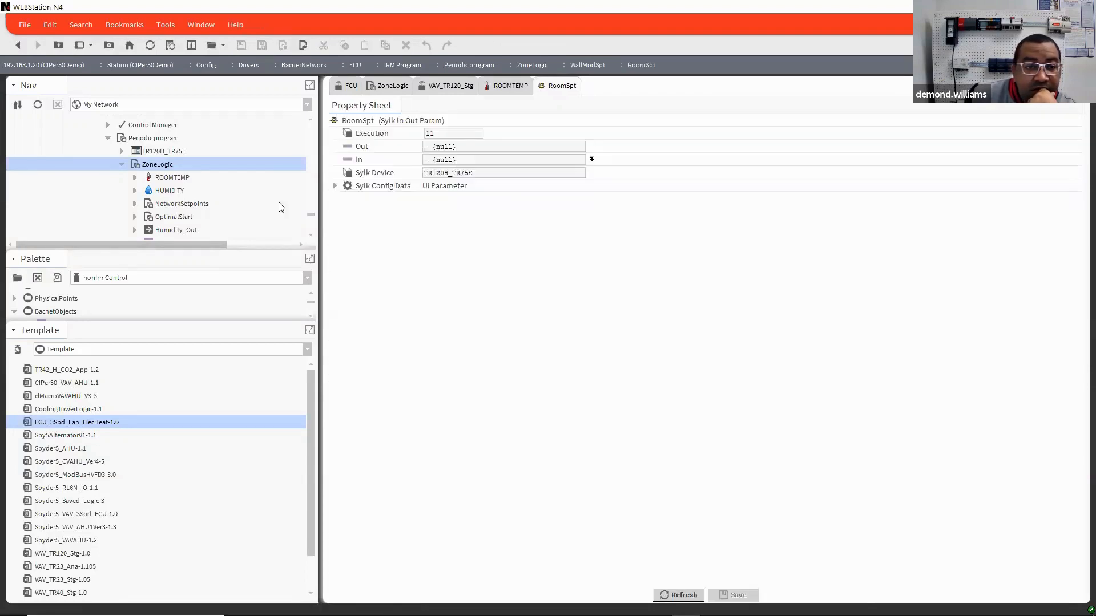
{"action": "left_click", "coordinate": [335, 186]}
{"action": "left_click", "coordinate": [346, 214]}
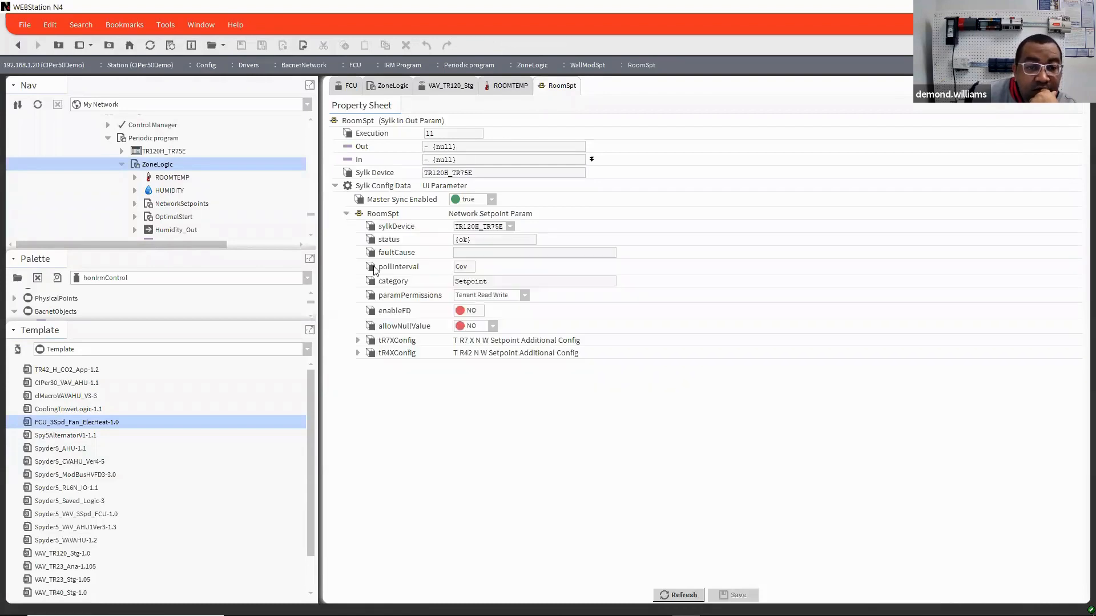
{"action": "left_click", "coordinate": [357, 341]}
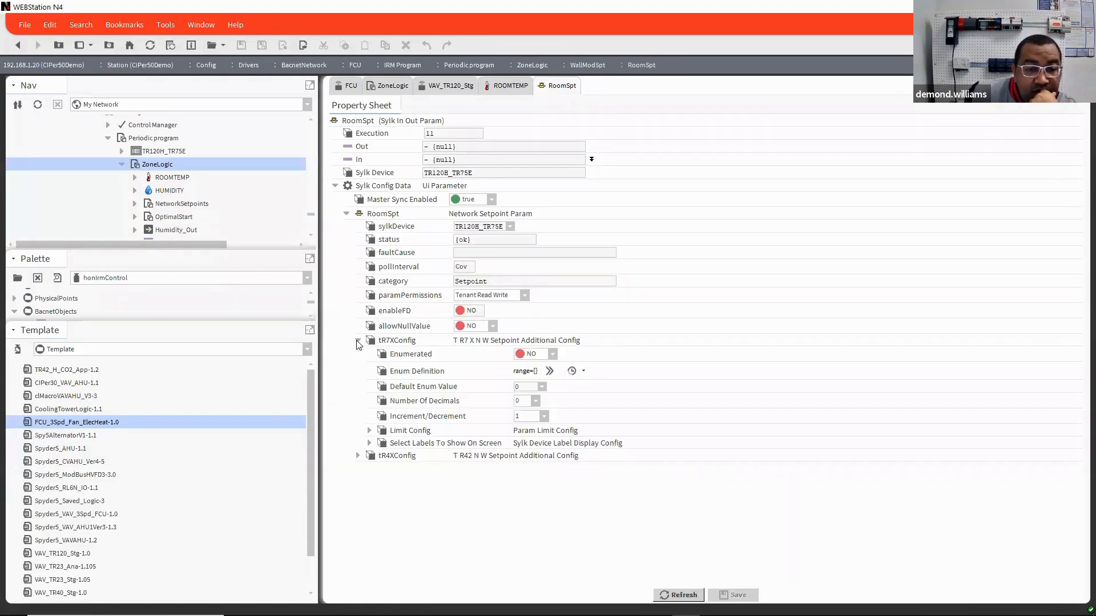
Step: Expand RoomSpt's tR4XConfig and view the available Setpoint Type options without changing the selection
{"action": "left_click", "coordinate": [357, 456]}
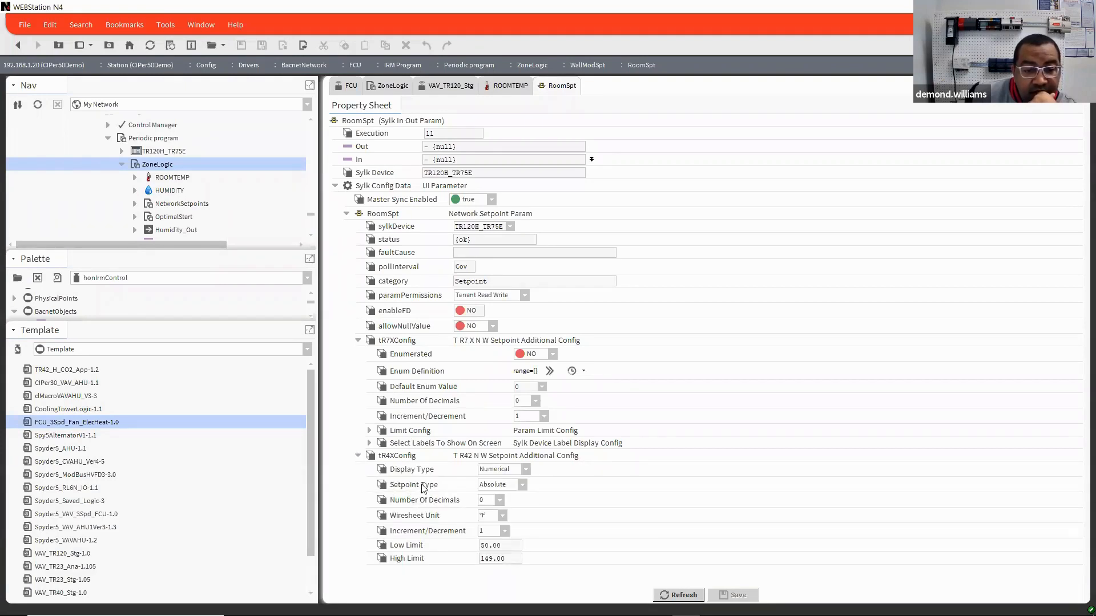
{"action": "left_click", "coordinate": [523, 485]}
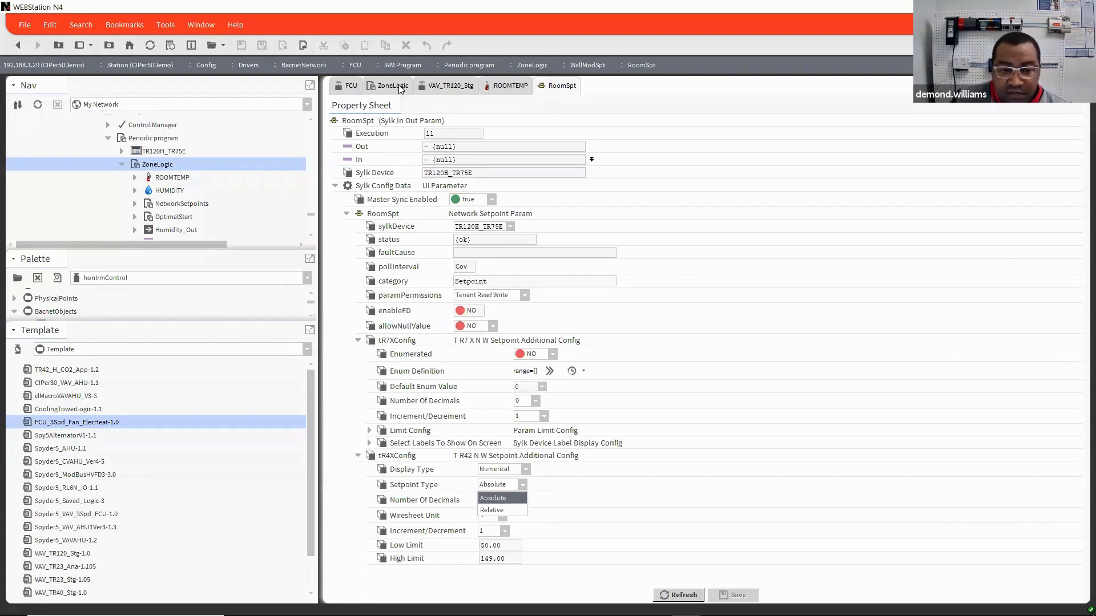
{"action": "left_click", "coordinate": [731, 296]}
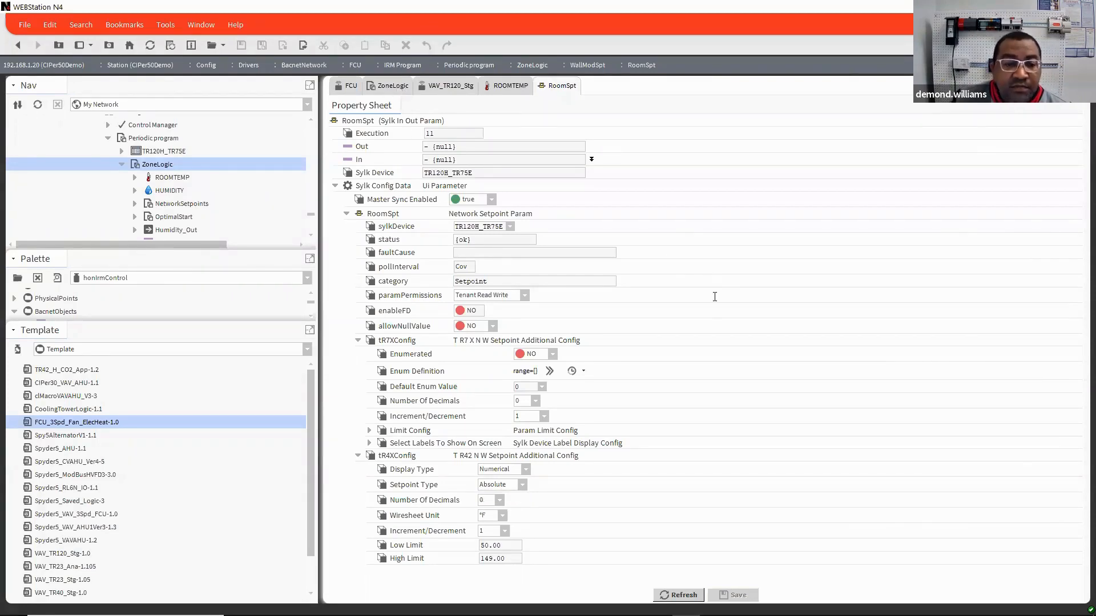
Step: Return to the FCU graphic and open the NetworkSetpoints wire sheet from the FCU's ZoneLogic folder to view its setpoint blocks
{"action": "left_click", "coordinate": [388, 86]}
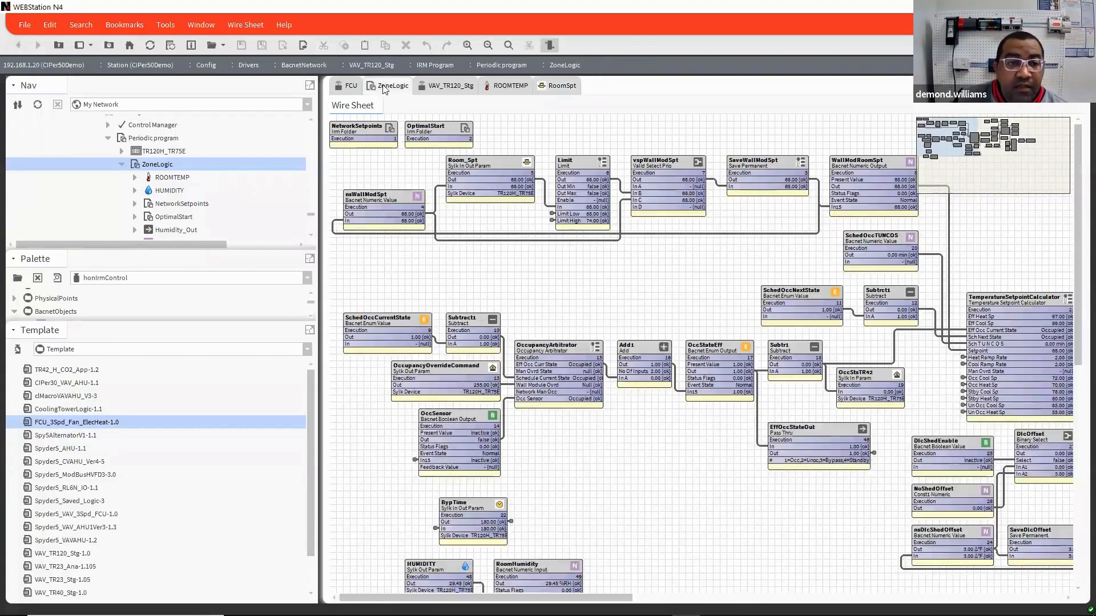
{"action": "left_click", "coordinate": [352, 87]}
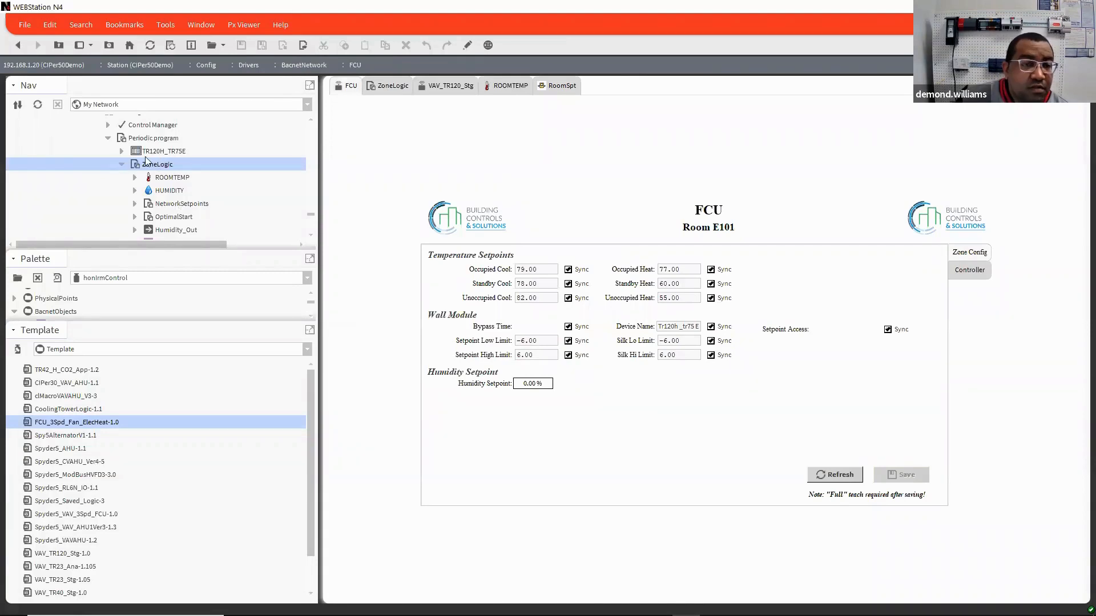
{"action": "double_click", "coordinate": [168, 204]}
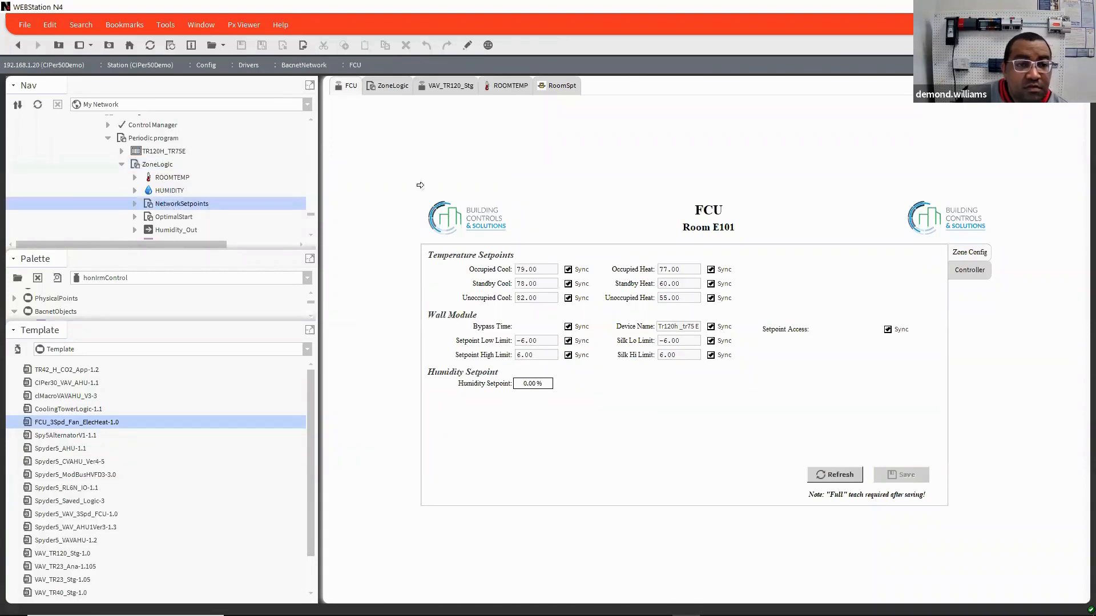
{"action": "scroll", "coordinate": [234, 188], "scroll_direction": "down", "scroll_amount": 5}
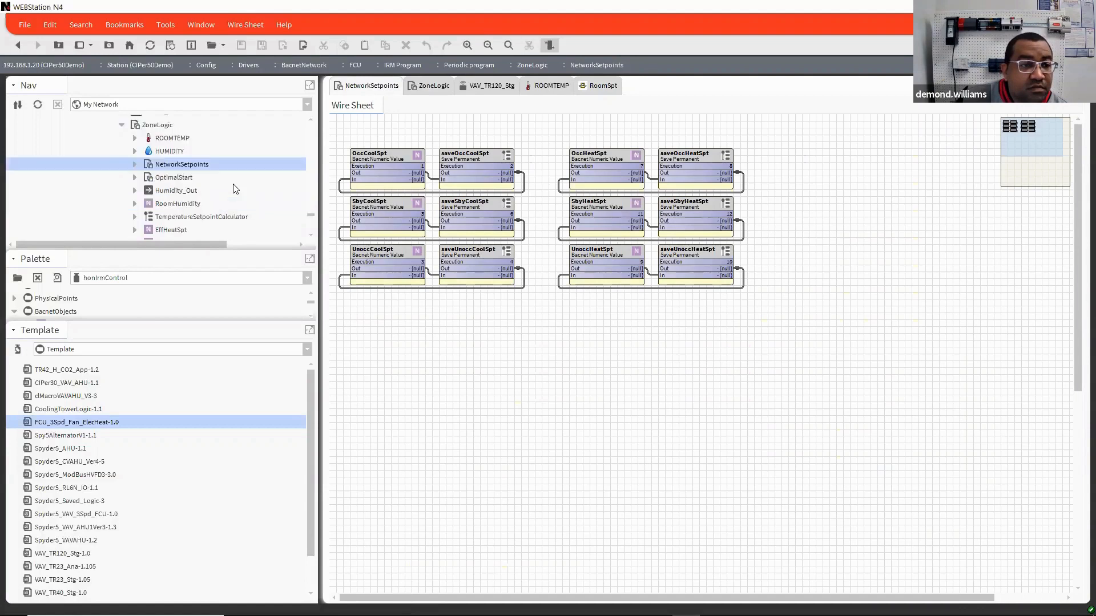
{"action": "scroll", "coordinate": [234, 189], "scroll_direction": "up", "scroll_amount": 5}
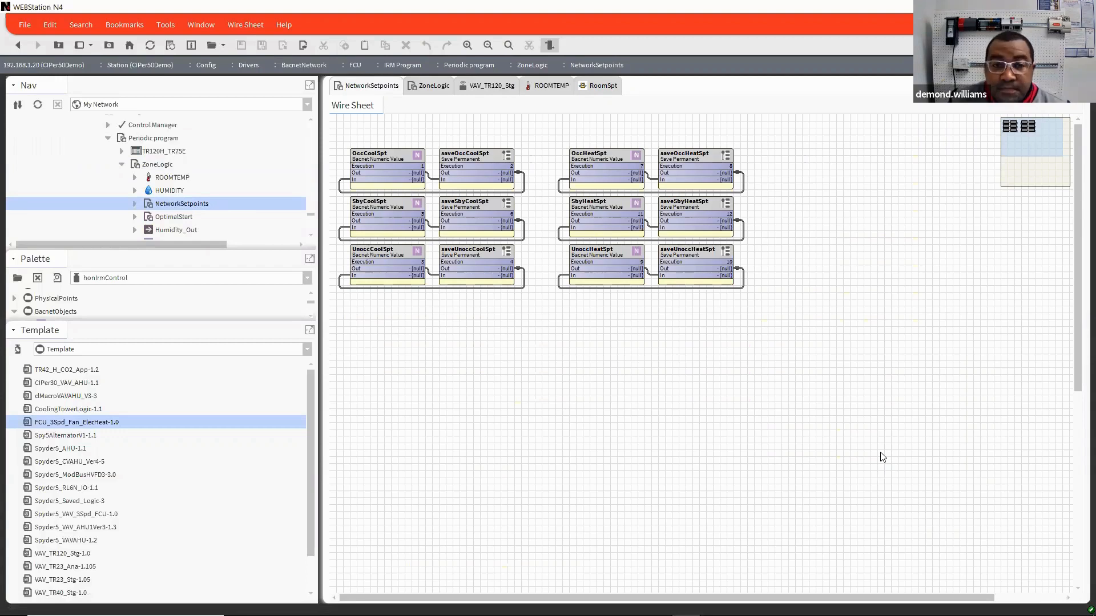
Step: Go back to the FCU Zone Config page and enlarge the Nav tree's area to show more of the ZoneLogic components
{"action": "left_click", "coordinate": [19, 46]}
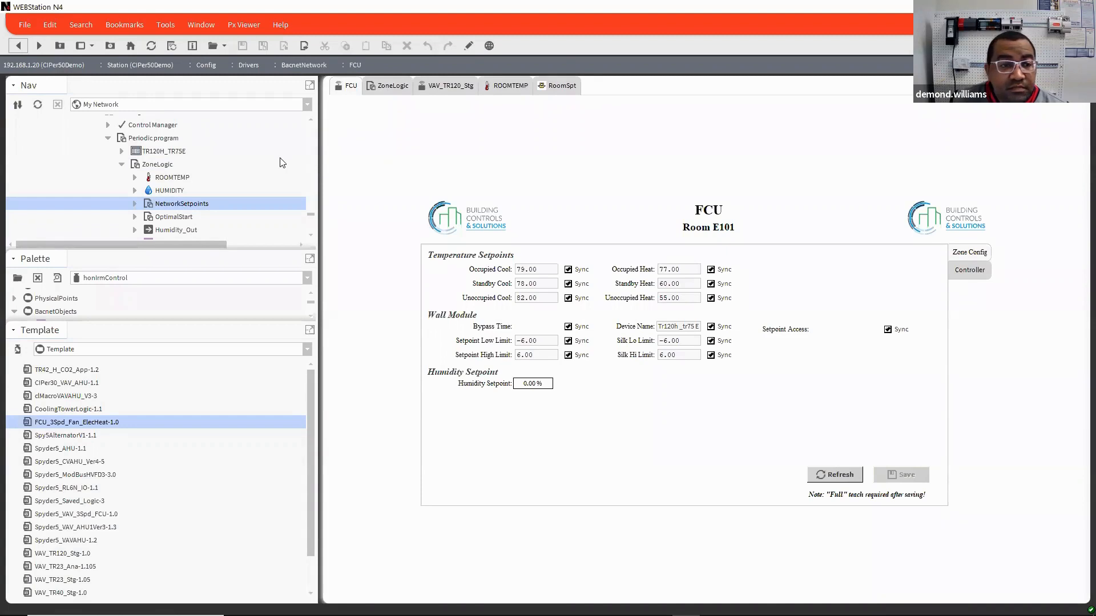
{"action": "scroll", "coordinate": [239, 166], "scroll_direction": "up", "scroll_amount": 5}
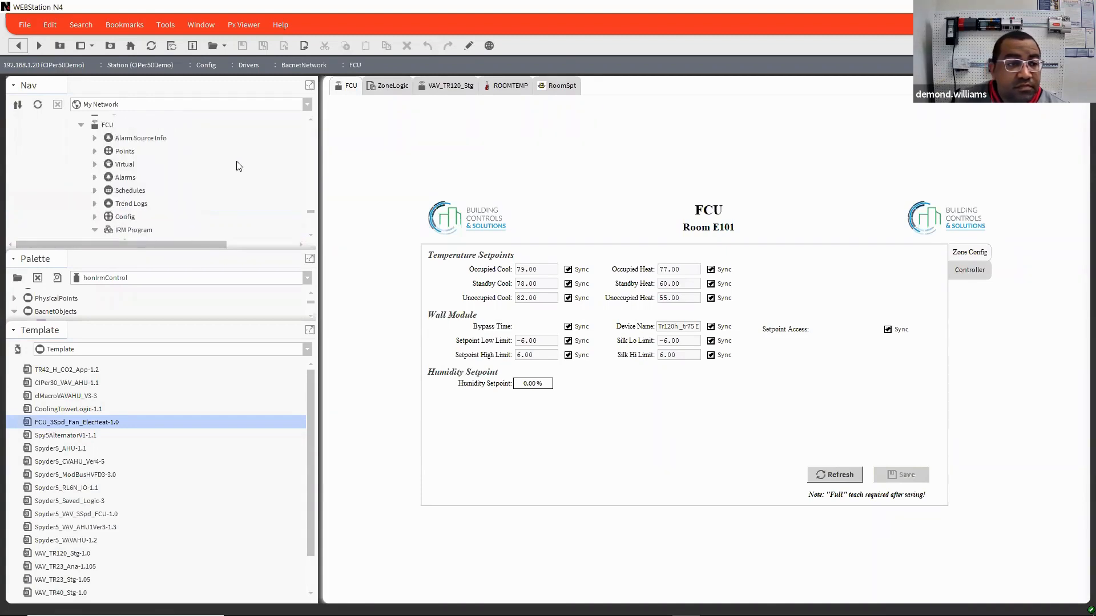
{"action": "scroll", "coordinate": [239, 166], "scroll_direction": "down", "scroll_amount": 9}
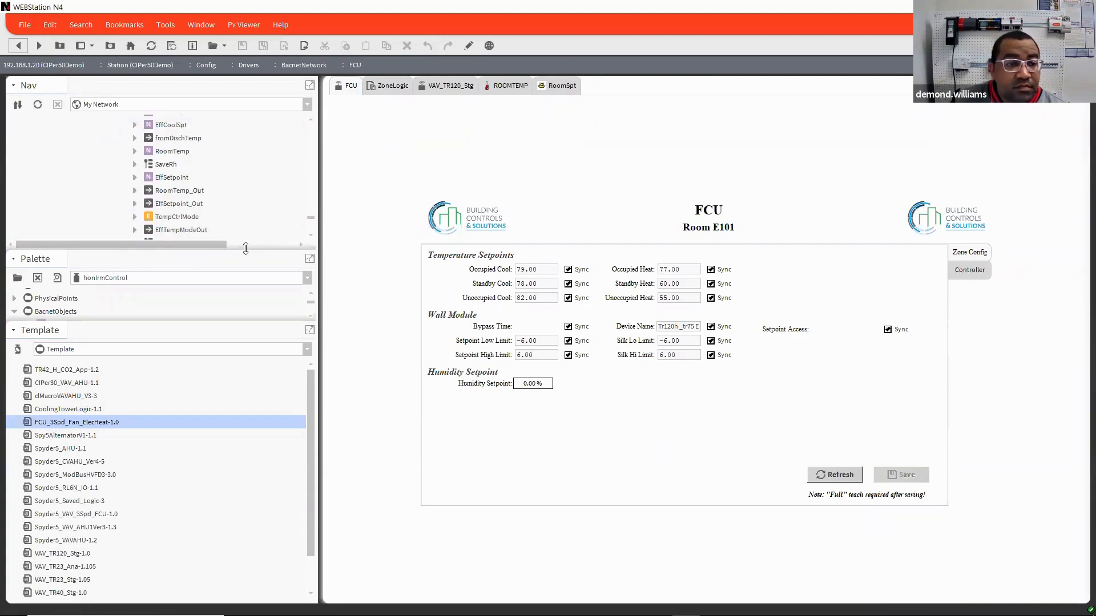
{"action": "left_click_drag", "start_coordinate": [245, 248], "coordinate": [242, 514]}
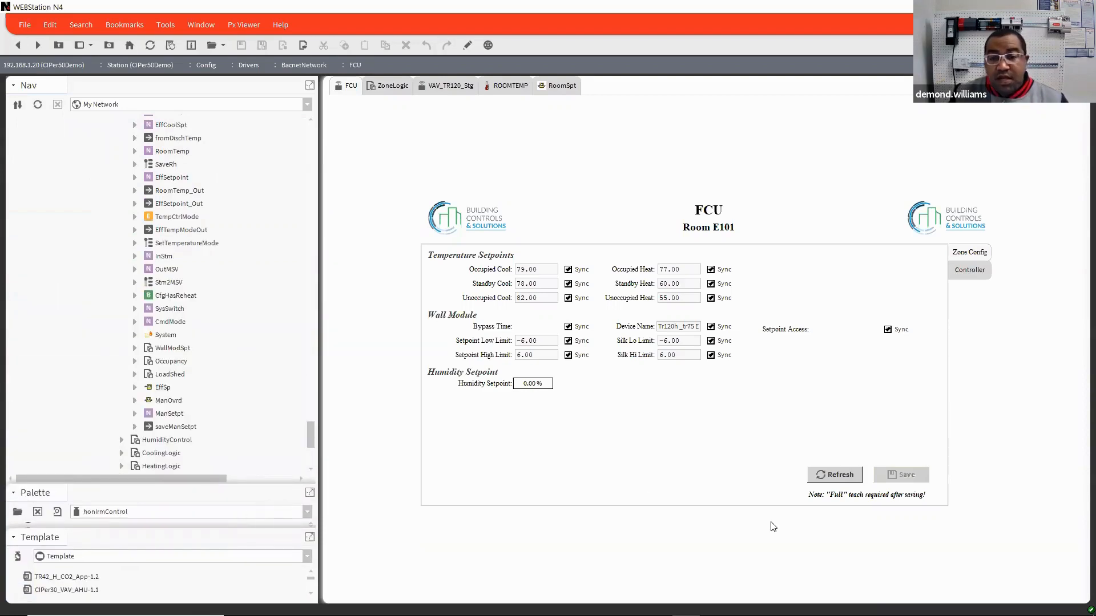